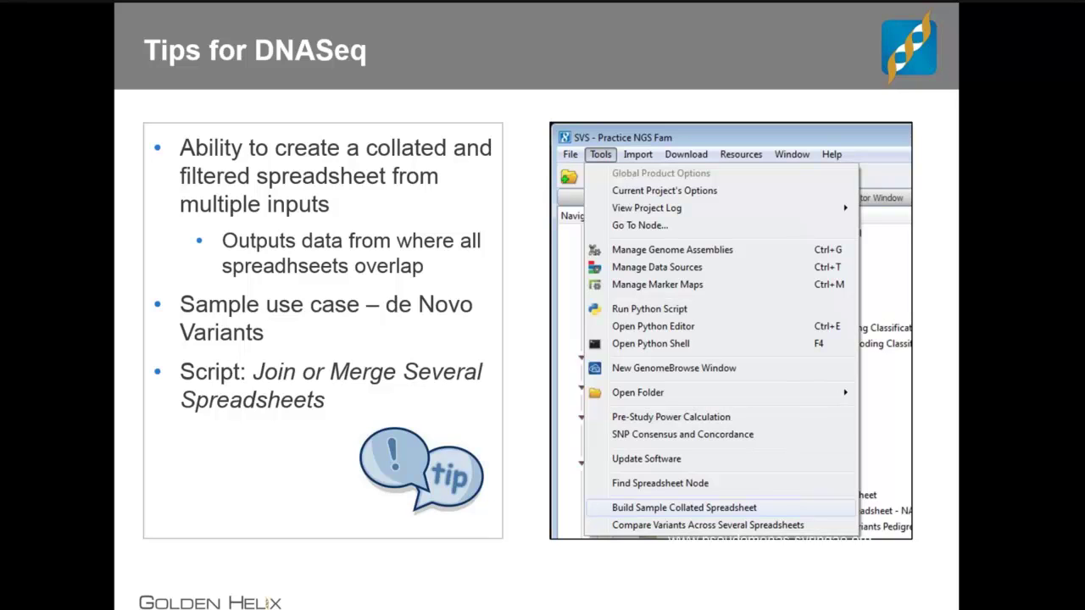
Advance the slides back through the Agenda to the Data Management Tricks section.
key("Right")
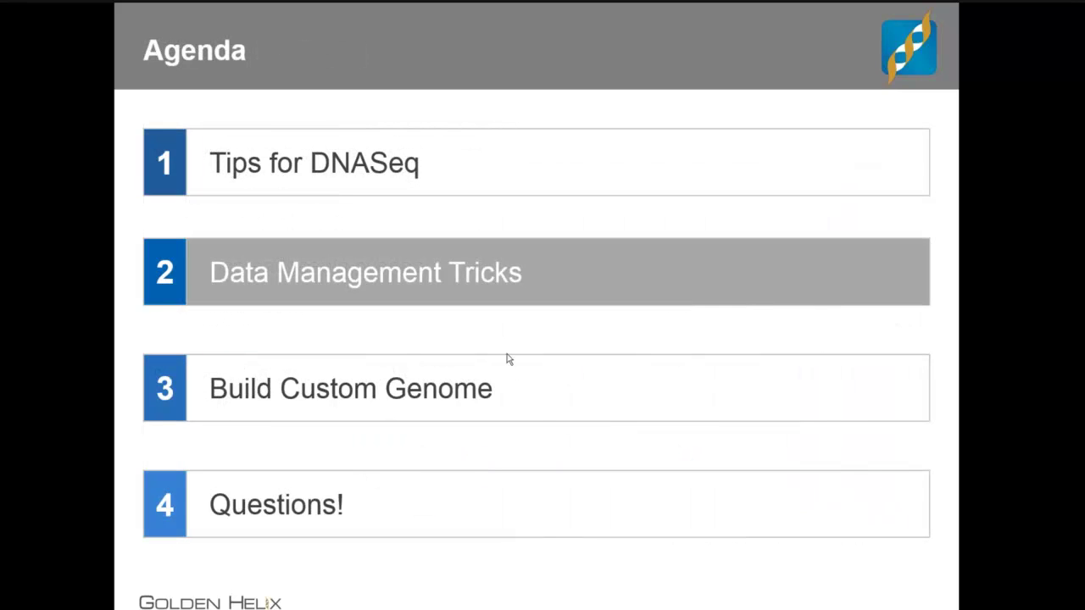
key("Right")
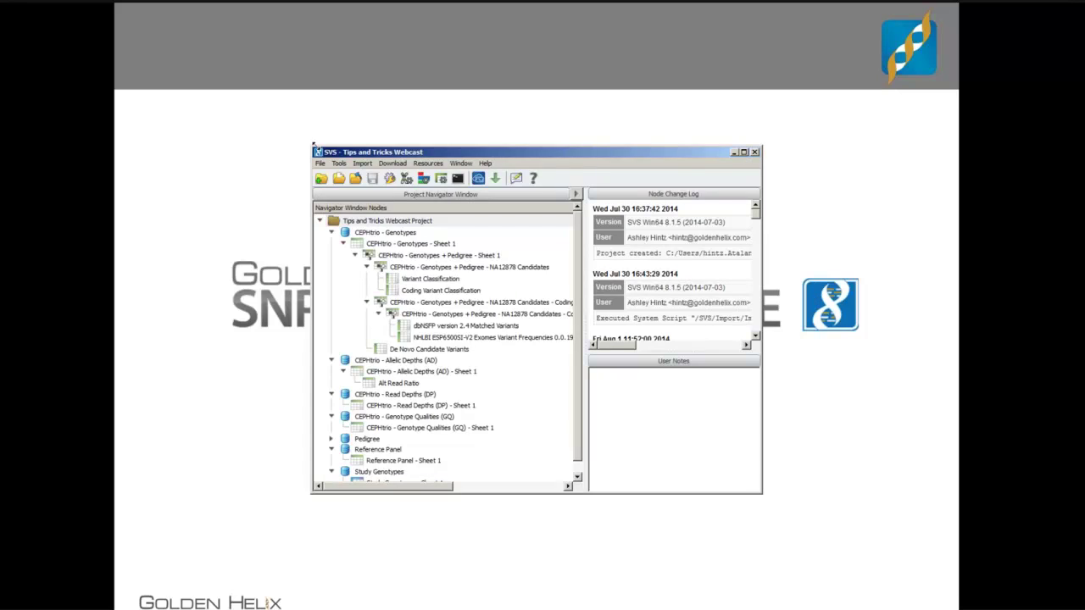
Enlarge the SVS project window and preview the CEPHtrio - Genotypes - Sheet 1 spreadsheet.
left_click_drag(313, 145, 30, 21)
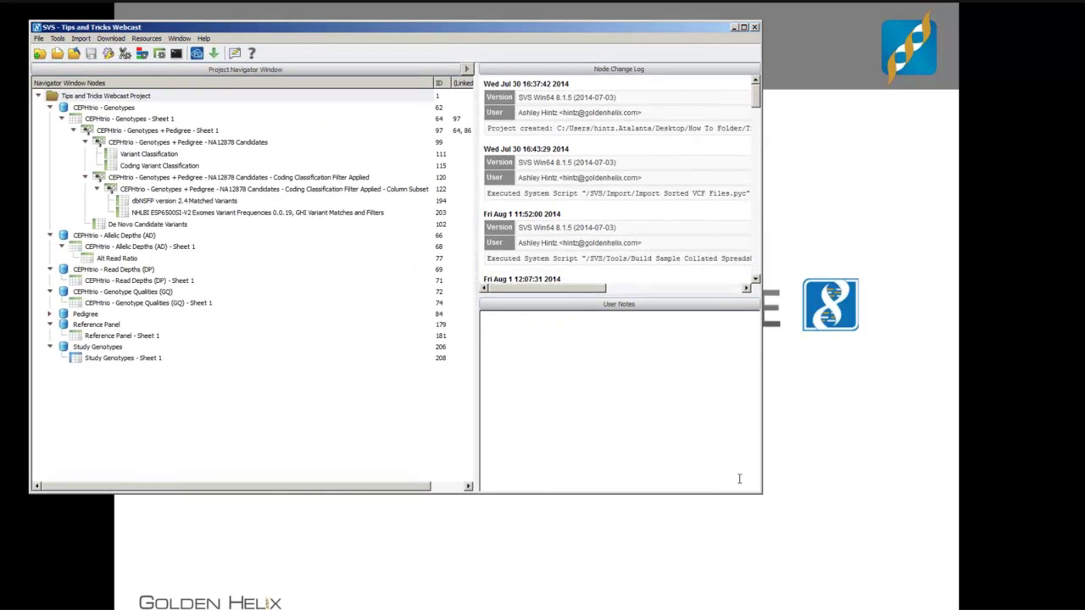
left_click_drag(758, 487, 849, 552)
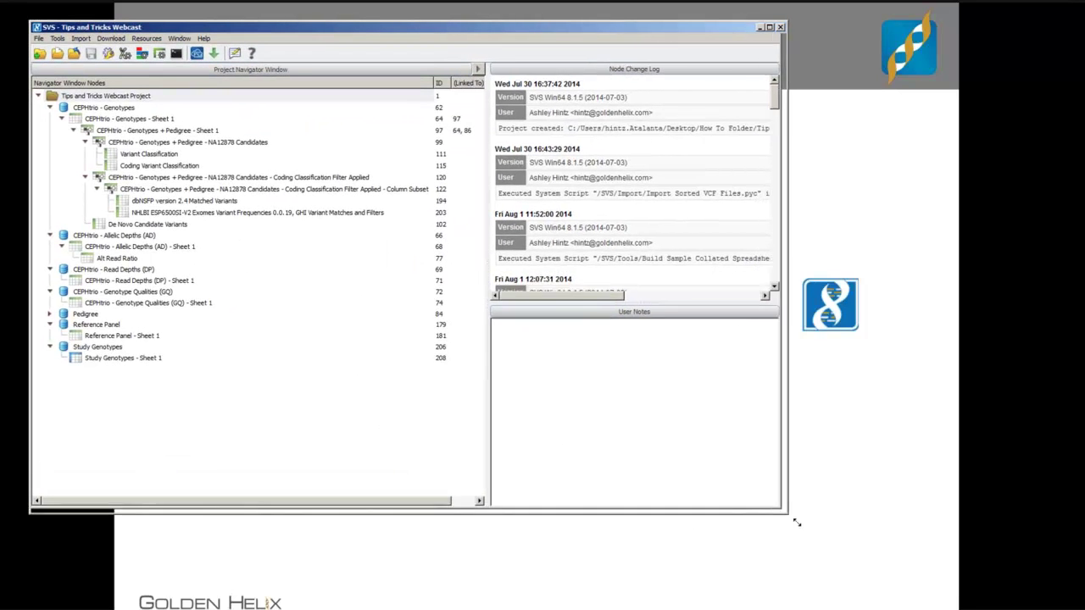
left_click(81, 117)
double_click(79, 116)
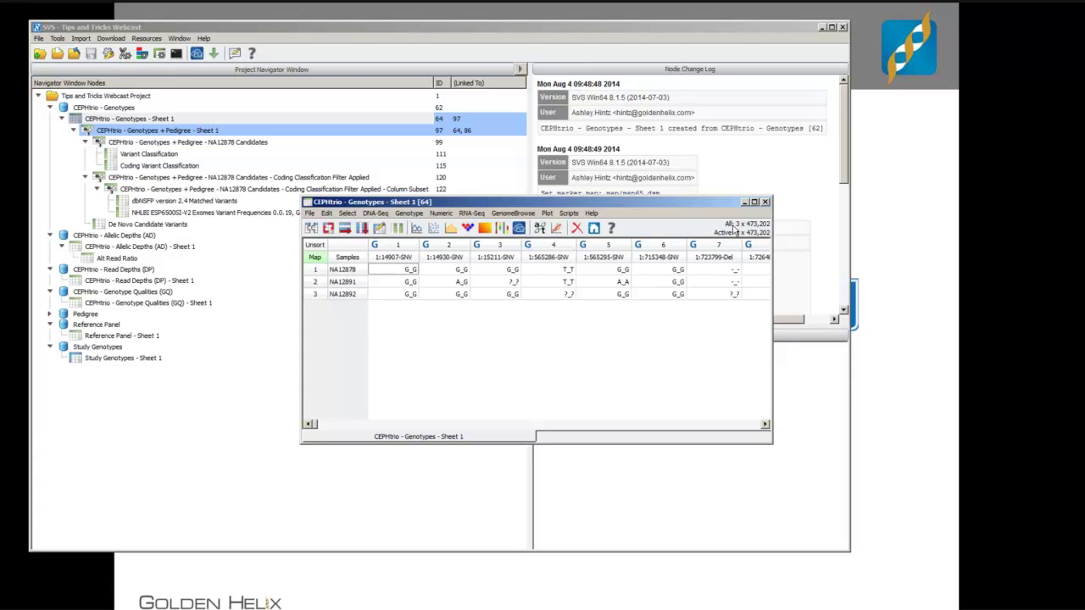
left_click(764, 202)
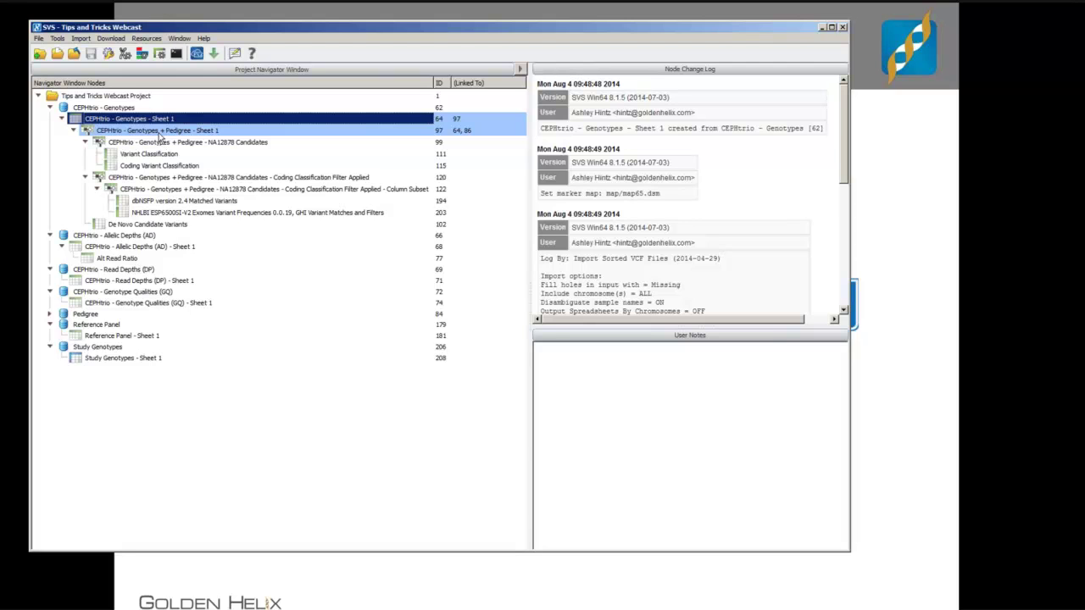
Browse Genotypes + Pedigree and its DNA-Seq analyses, then open NA12878 Candidates.
double_click(158, 131)
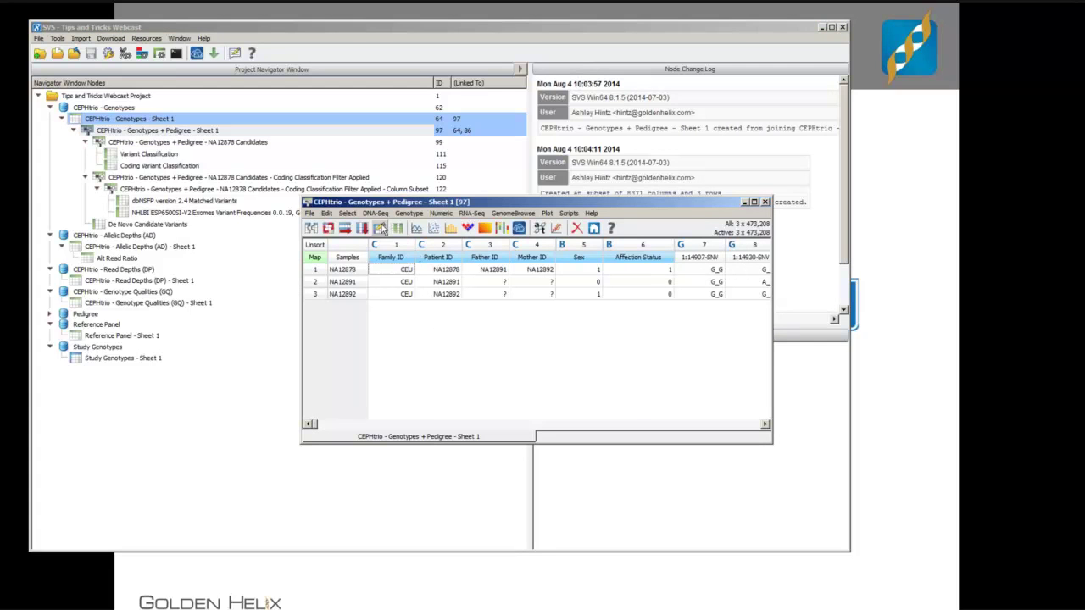
left_click(377, 213)
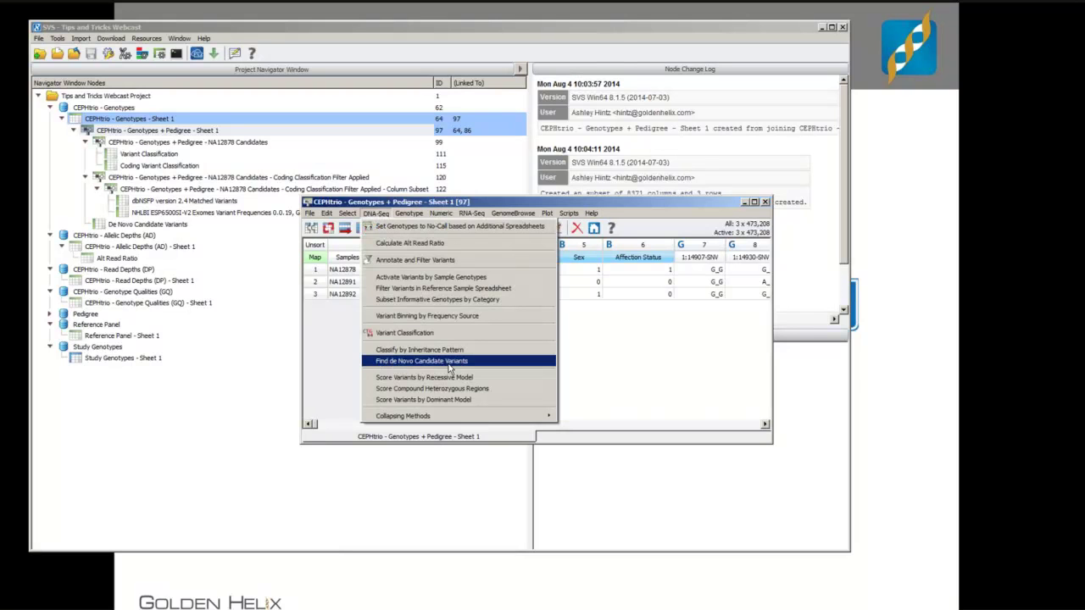
left_click(585, 360)
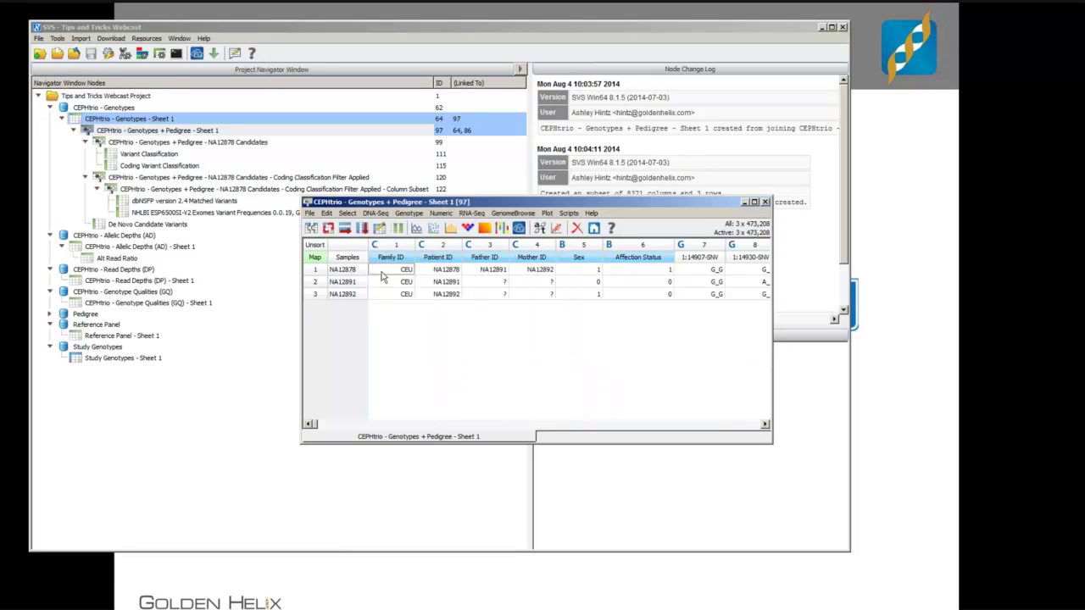
left_click(764, 203)
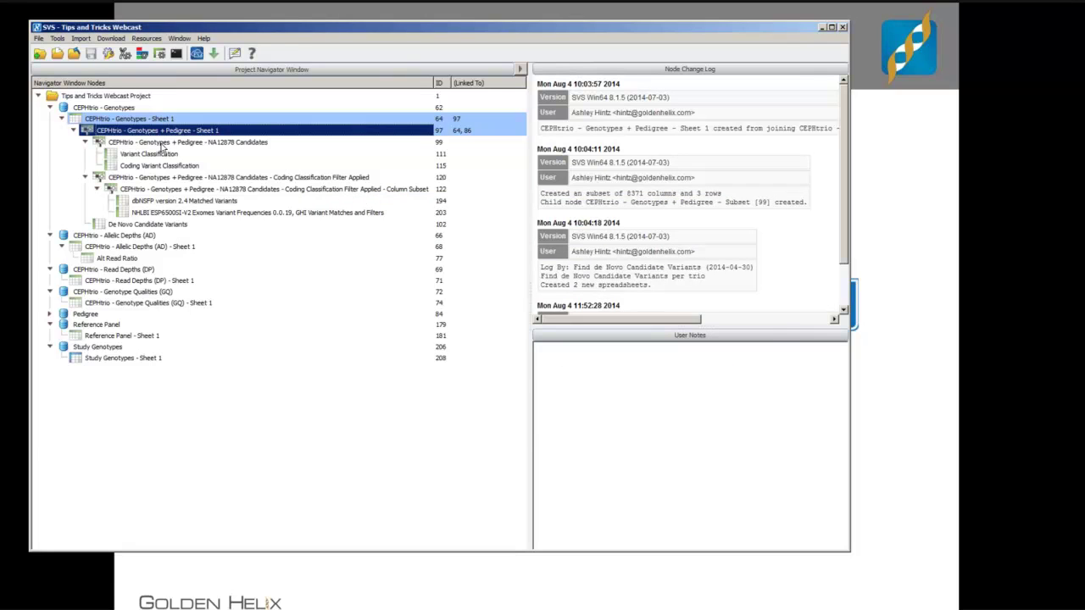
double_click(162, 144)
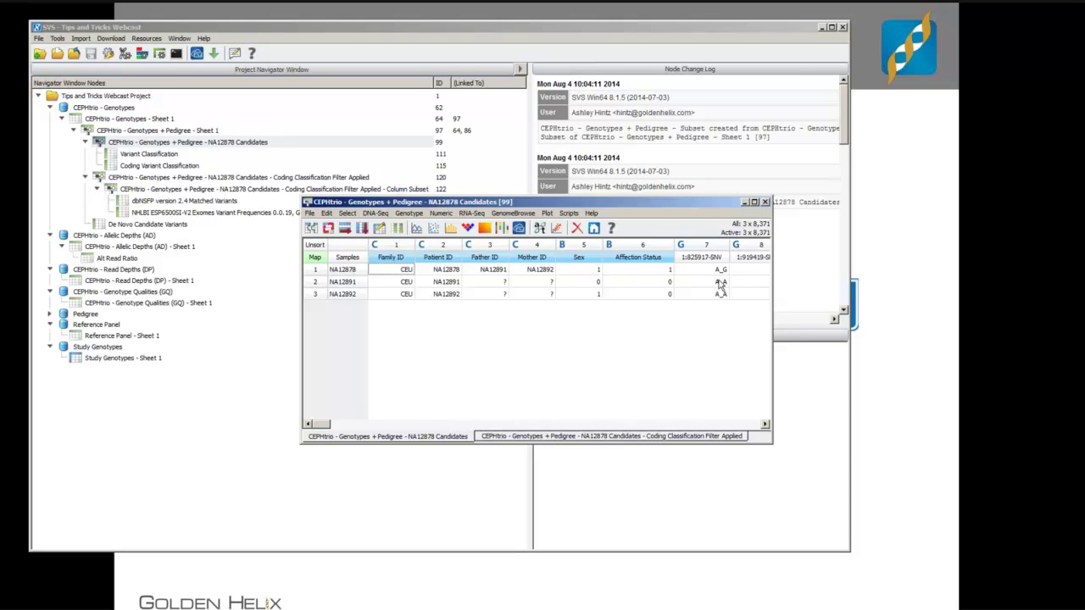
Review the Variant Classification priorities without running, then close NA12878 Candidates.
left_click(375, 213)
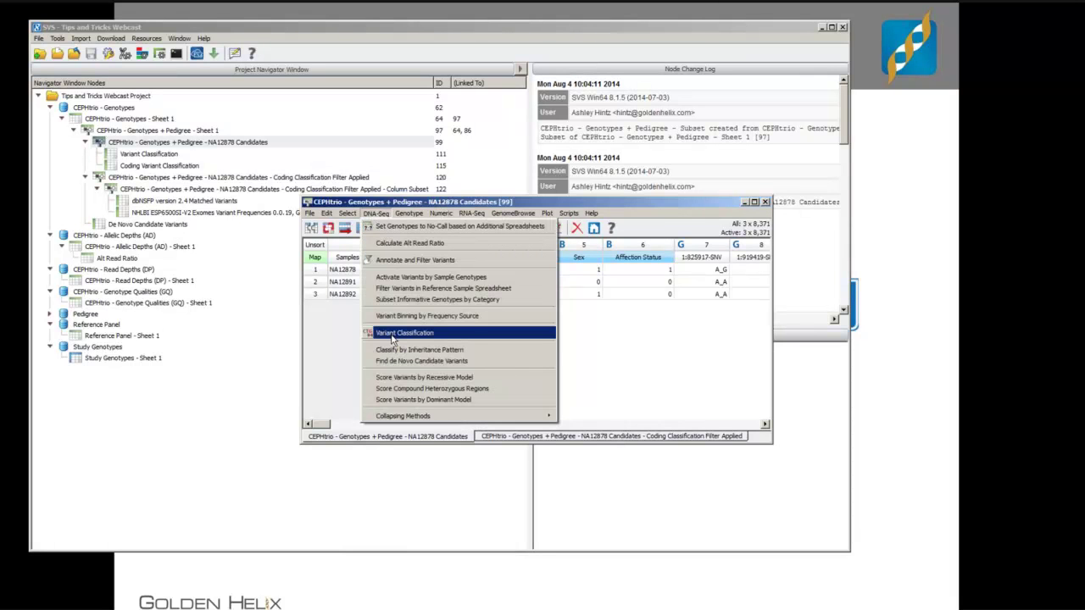
left_click(392, 336)
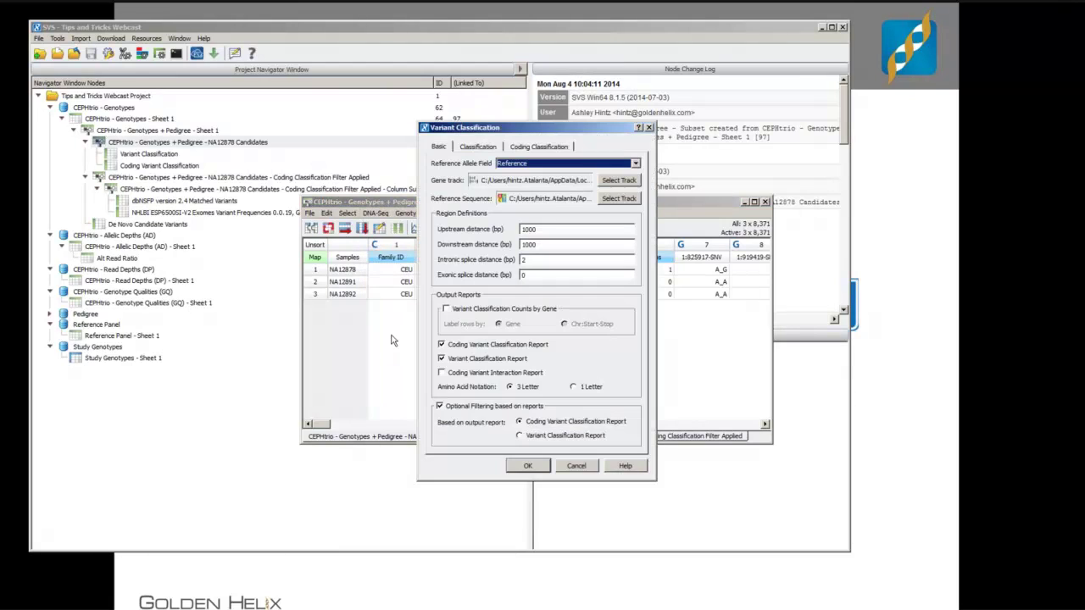
left_click(525, 148)
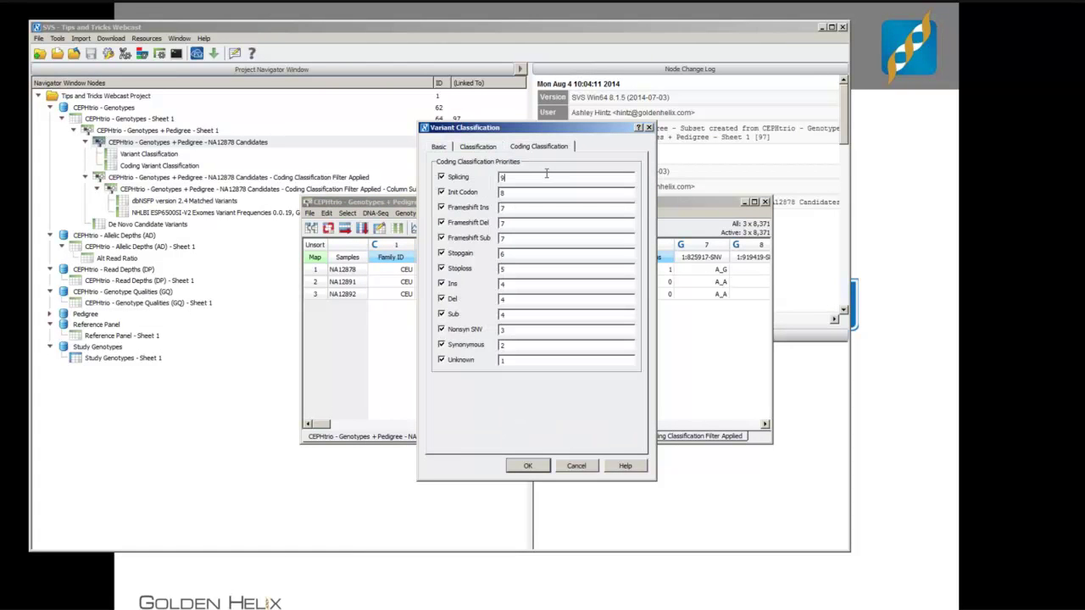
left_click(561, 467)
left_click(765, 202)
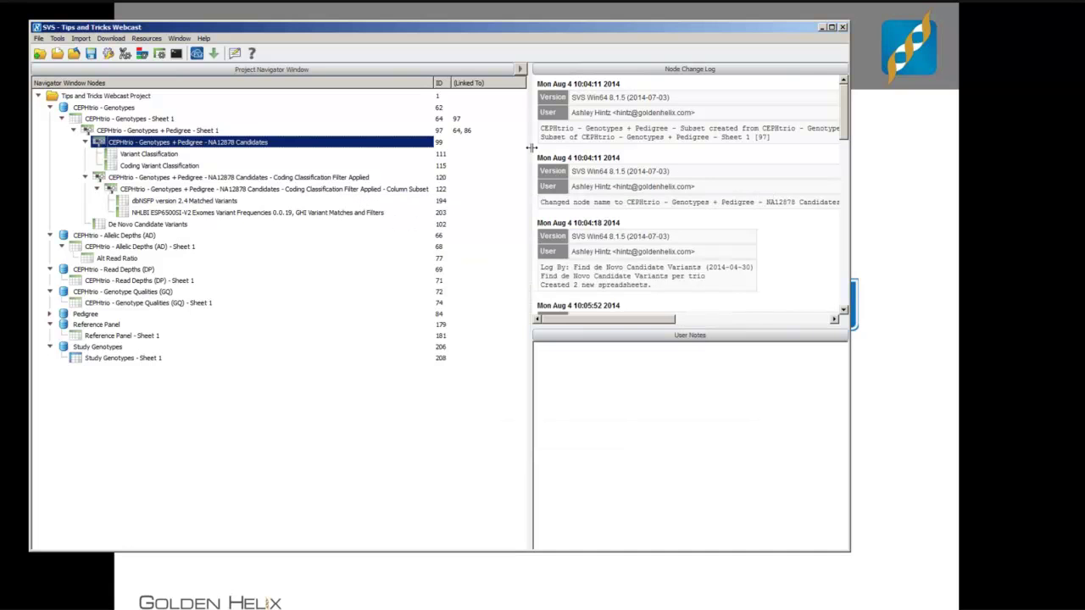
Show Classification value counts for the Variant Classification sheet, then close it.
double_click(146, 155)
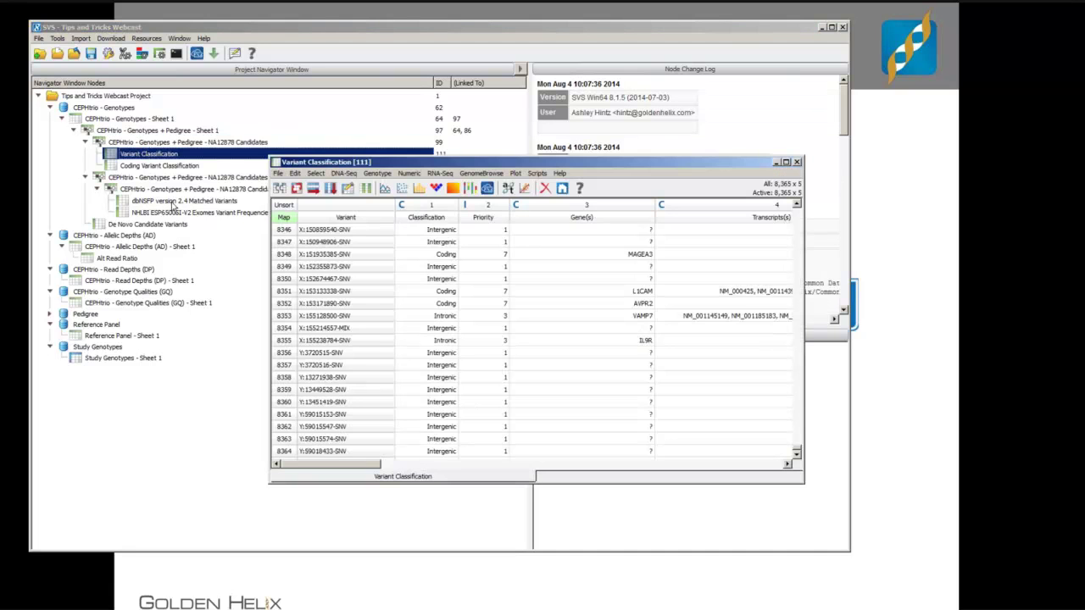
right_click(442, 218)
left_click(473, 378)
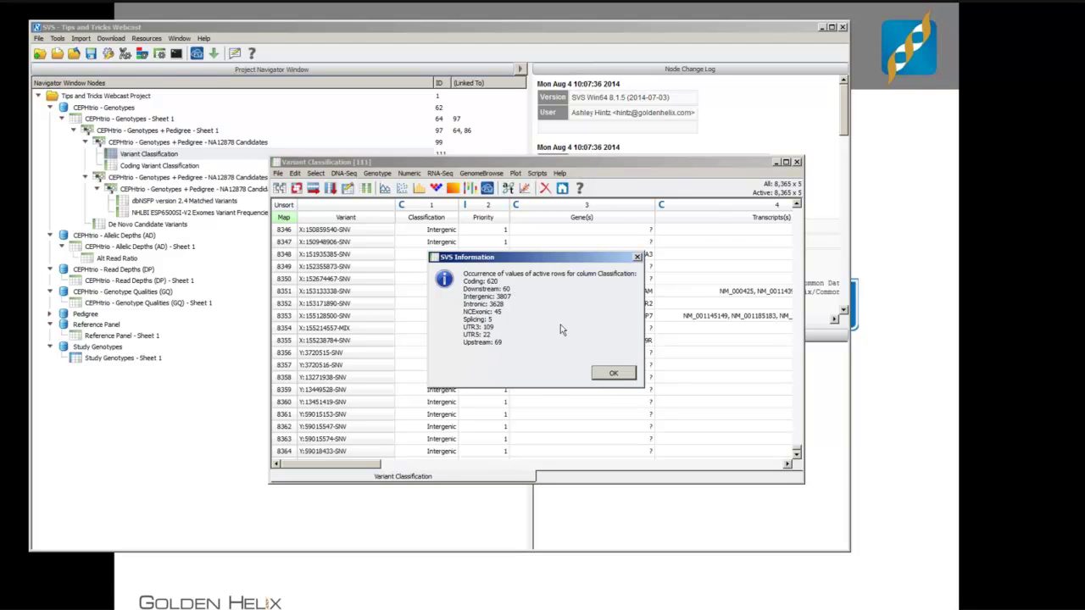
left_click(608, 372)
left_click(796, 162)
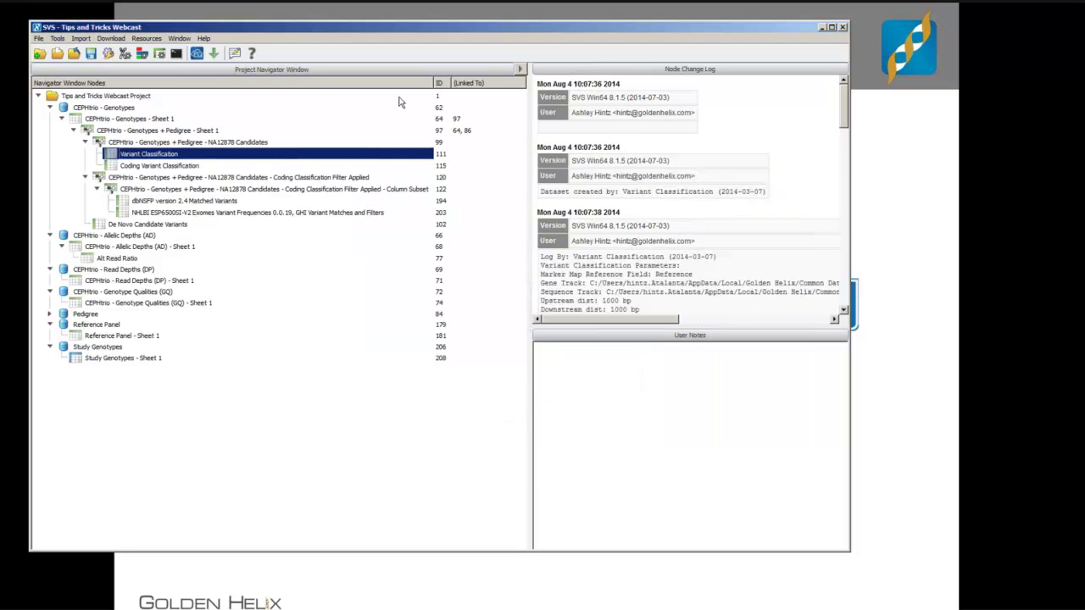
Show Classification value counts for the Coding Variant Classification sheet, e.g. 417 Nonsyn SNV.
double_click(135, 167)
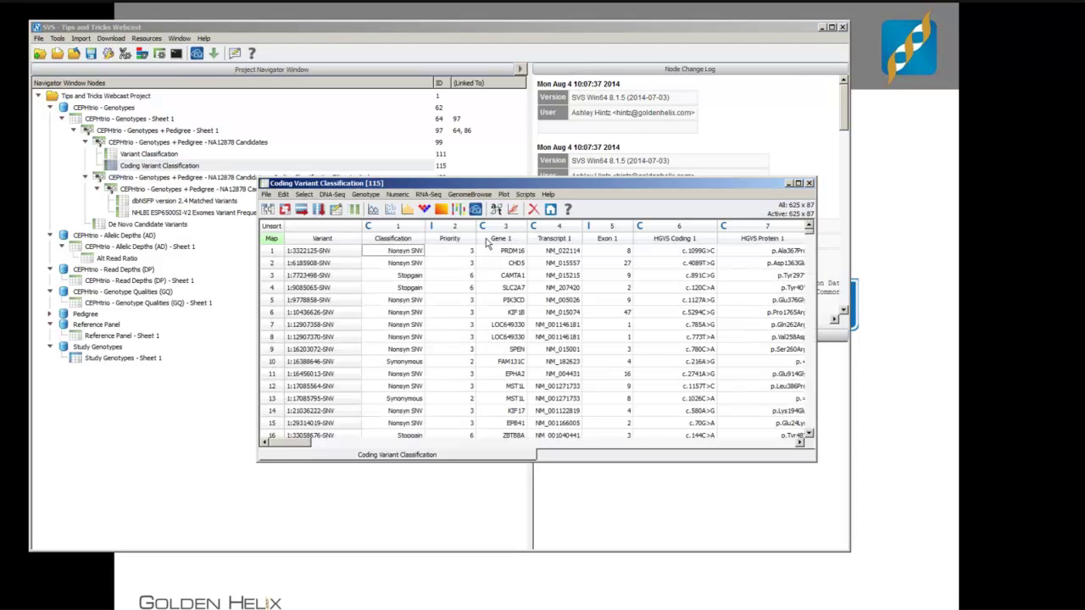
right_click(418, 241)
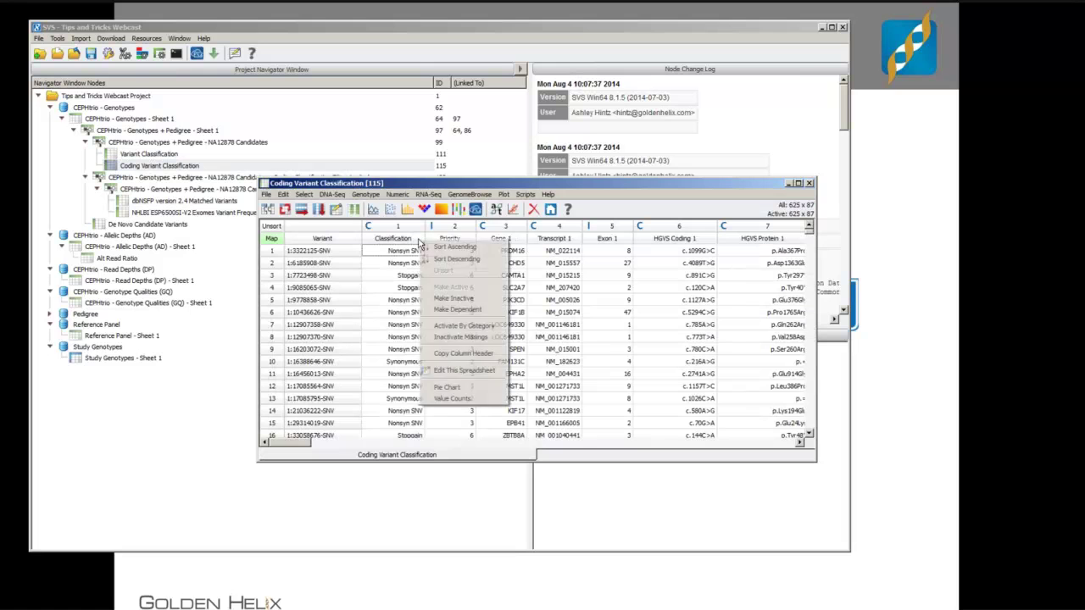
left_click(449, 399)
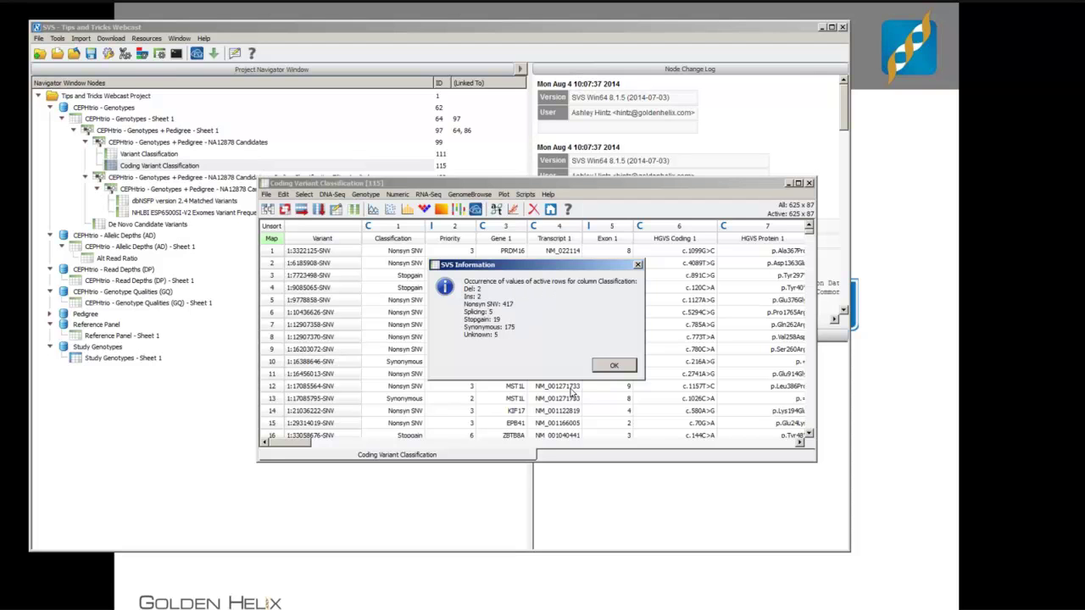
left_click(611, 366)
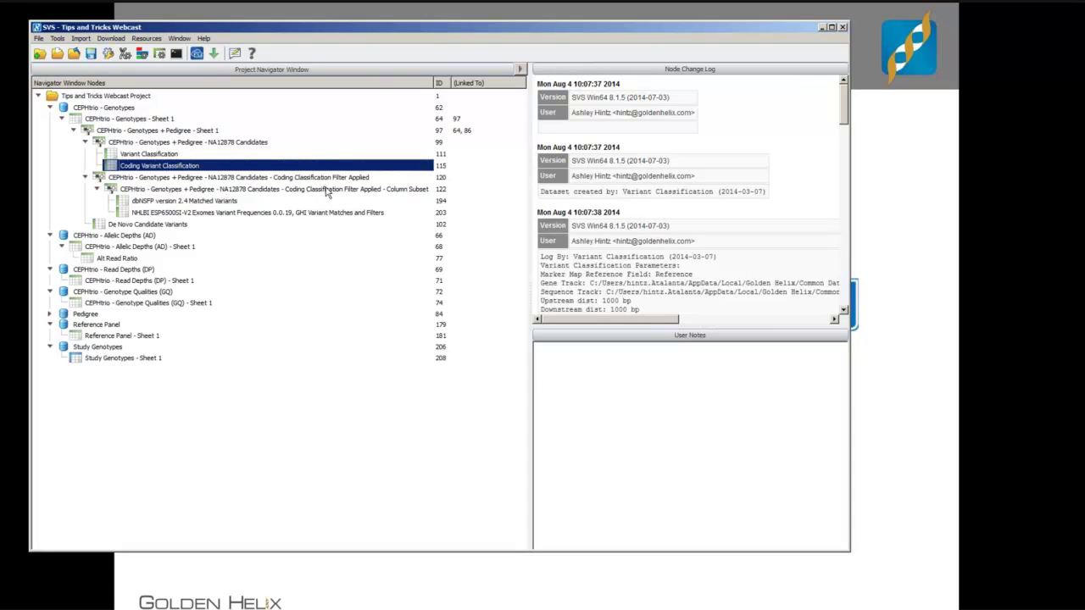
double_click(327, 191)
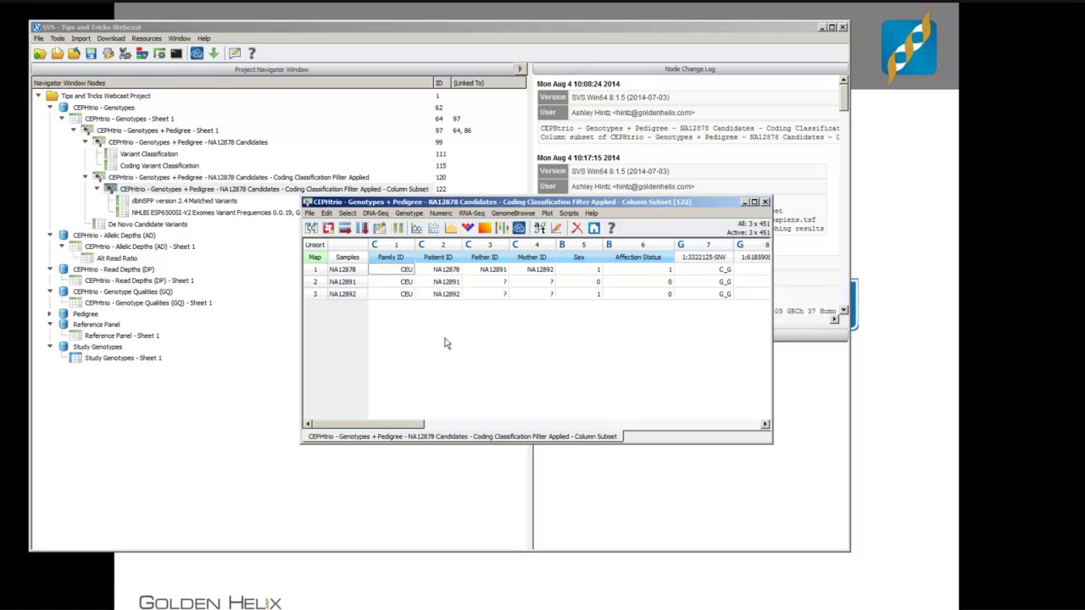
left_click(377, 215)
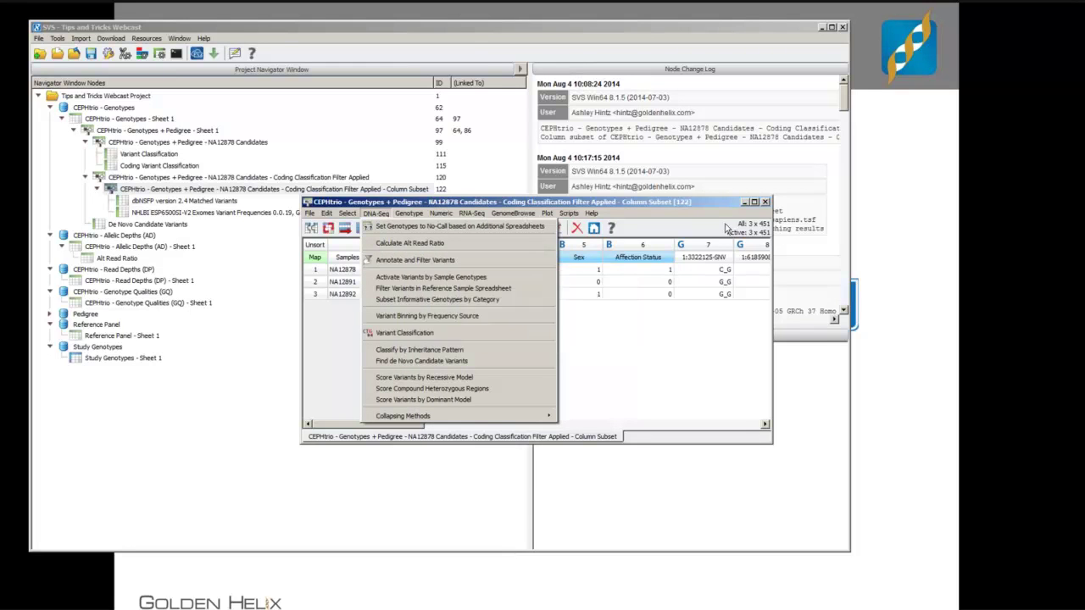
left_click(765, 203)
left_click(765, 202)
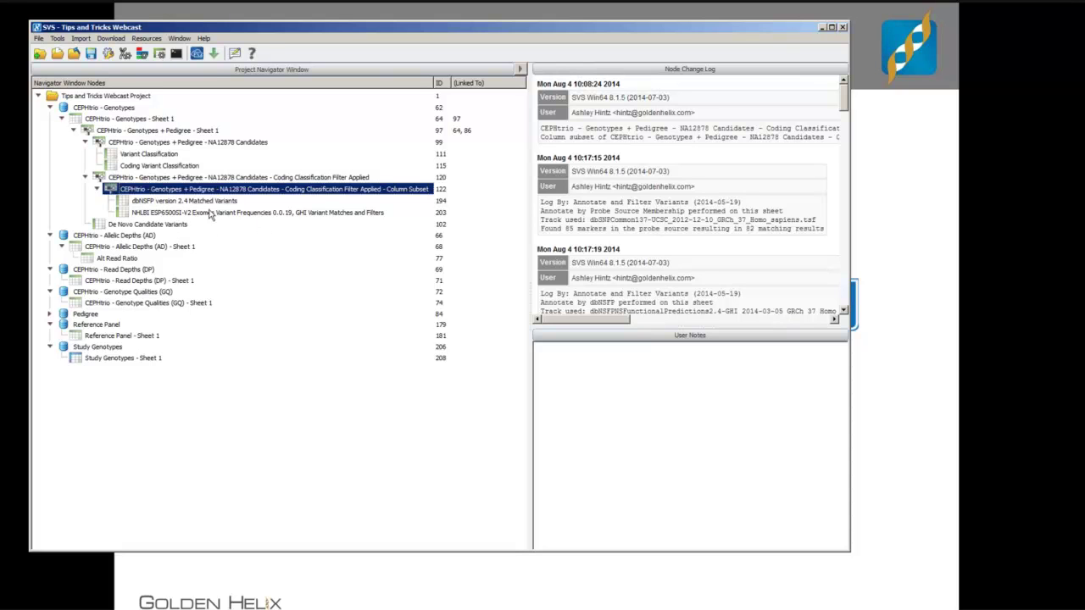
double_click(187, 201)
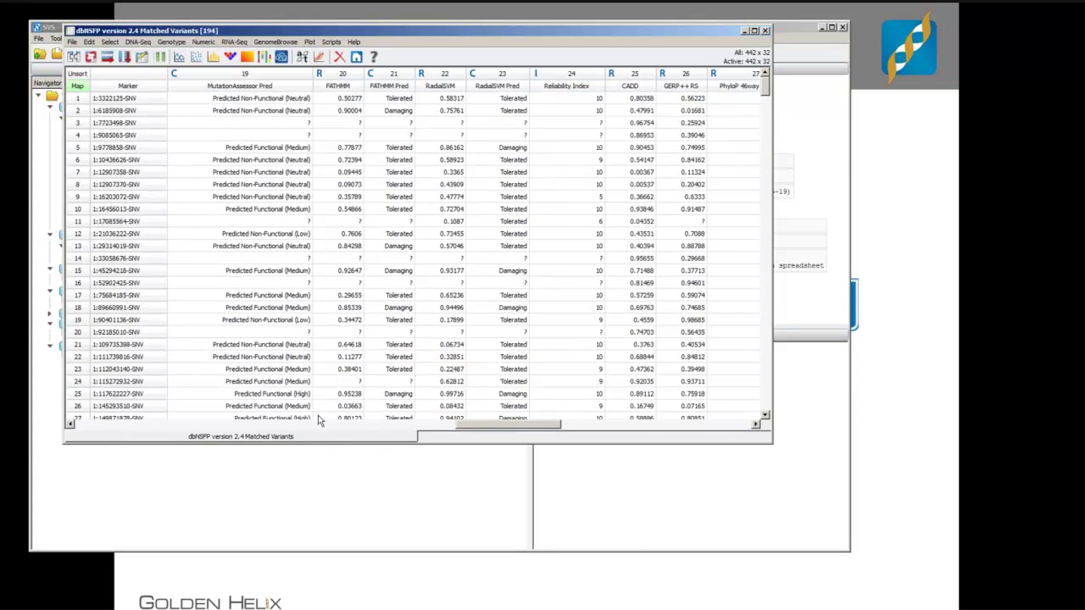
left_click(318, 424)
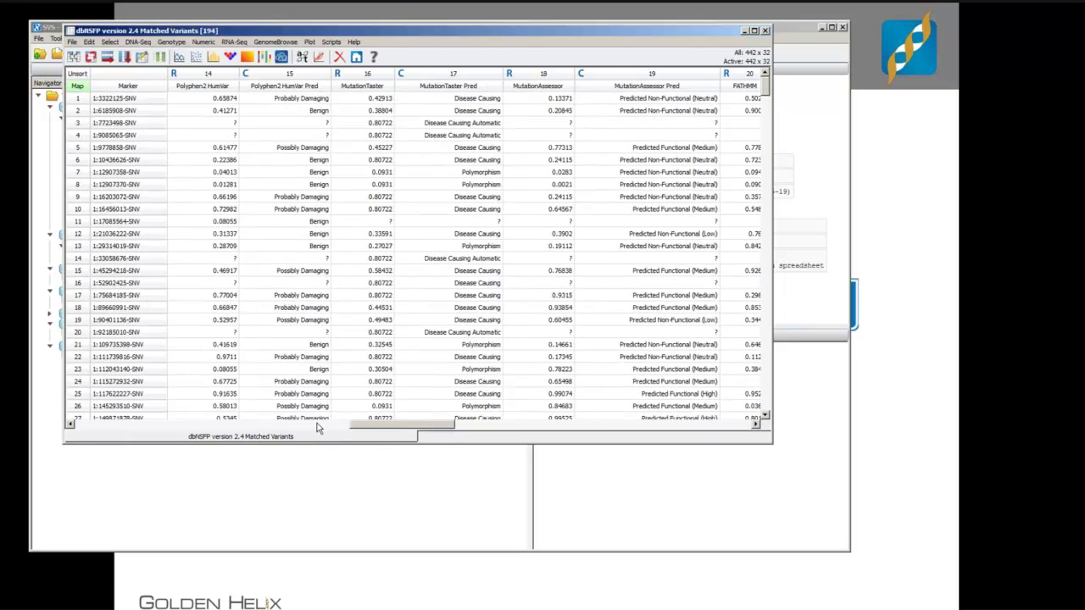
left_click(200, 423)
left_click(547, 424)
left_click(765, 31)
double_click(174, 214)
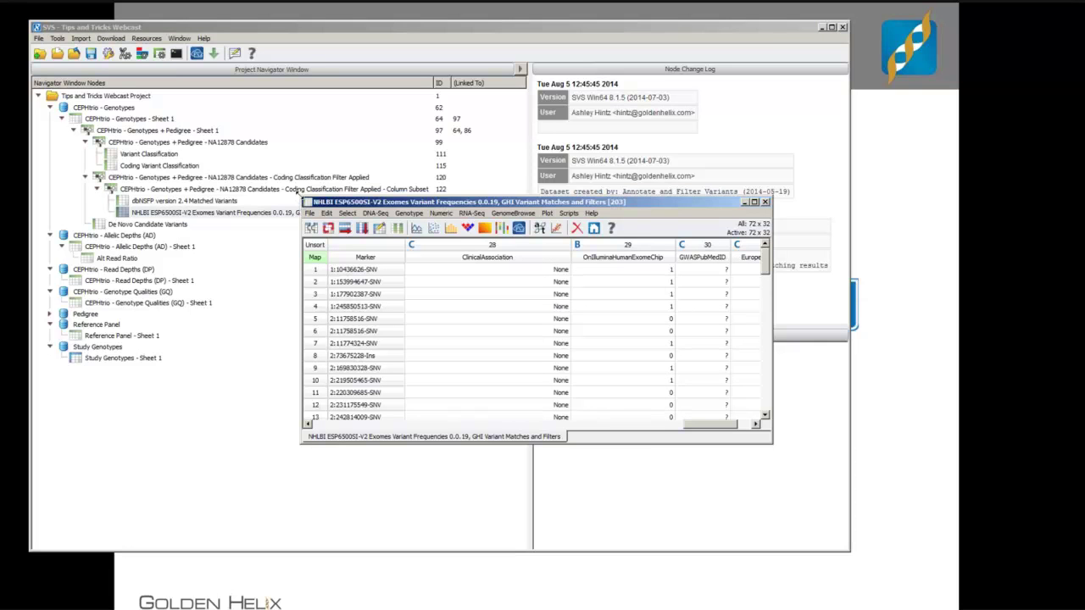
mouse_move(302, 198)
left_mouse_down()
mouse_move(158, 102)
mouse_move(92, 39)
left_mouse_up()
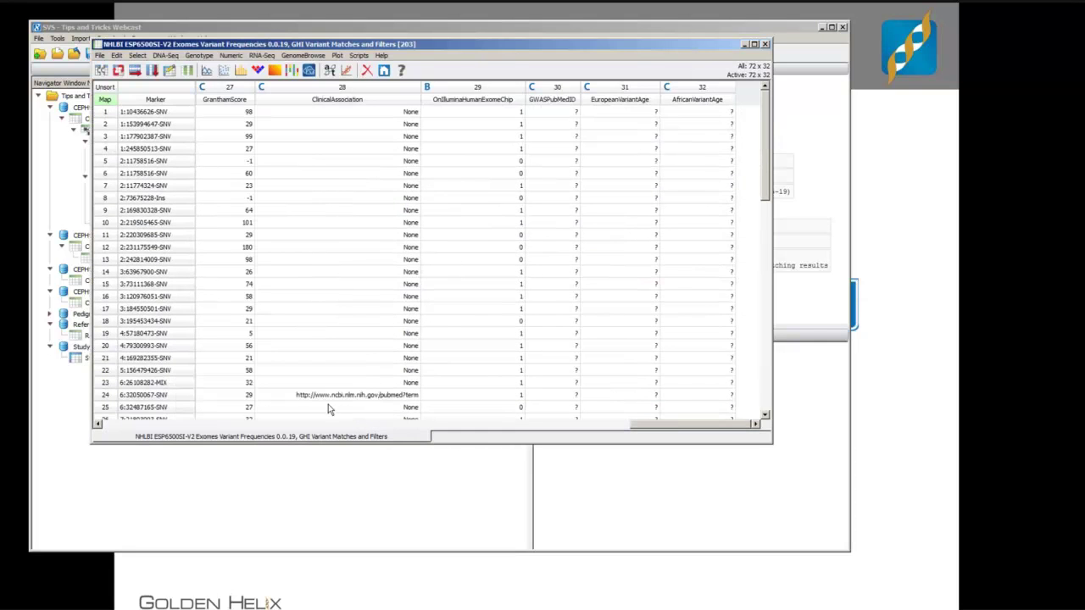
left_click(258, 424)
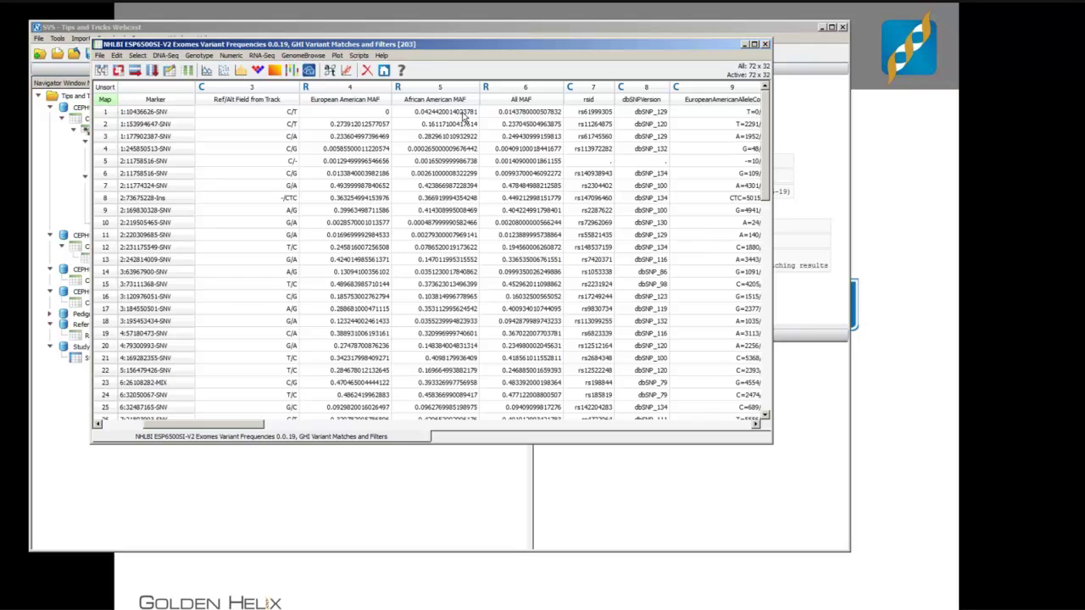
left_click(765, 44)
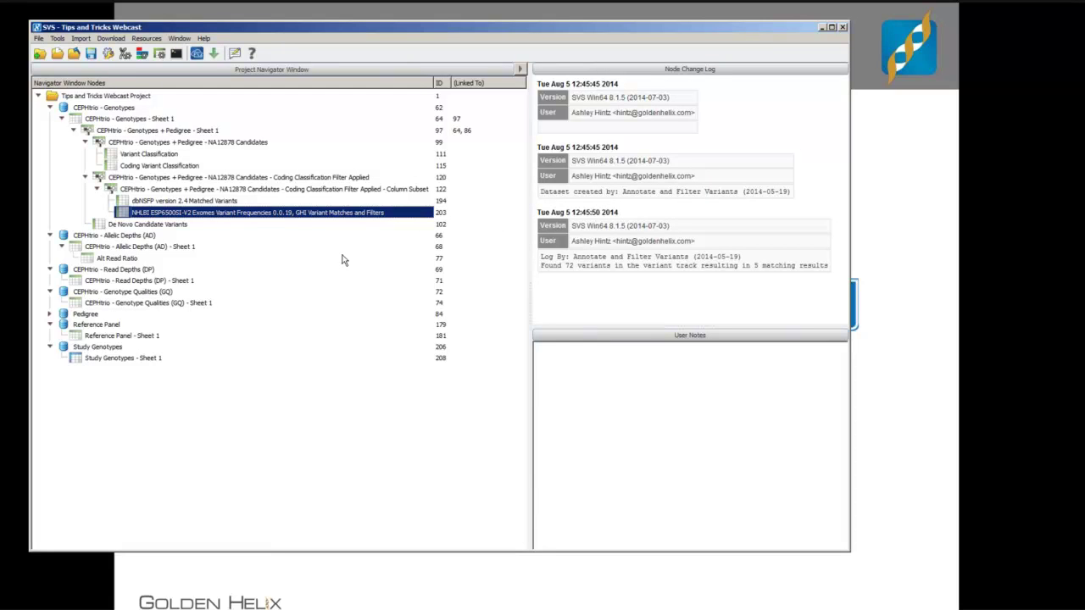
Choose the genotype Column Subset, Alt Read Ratio, DP and GQ sheets for sample collation.
left_click(57, 40)
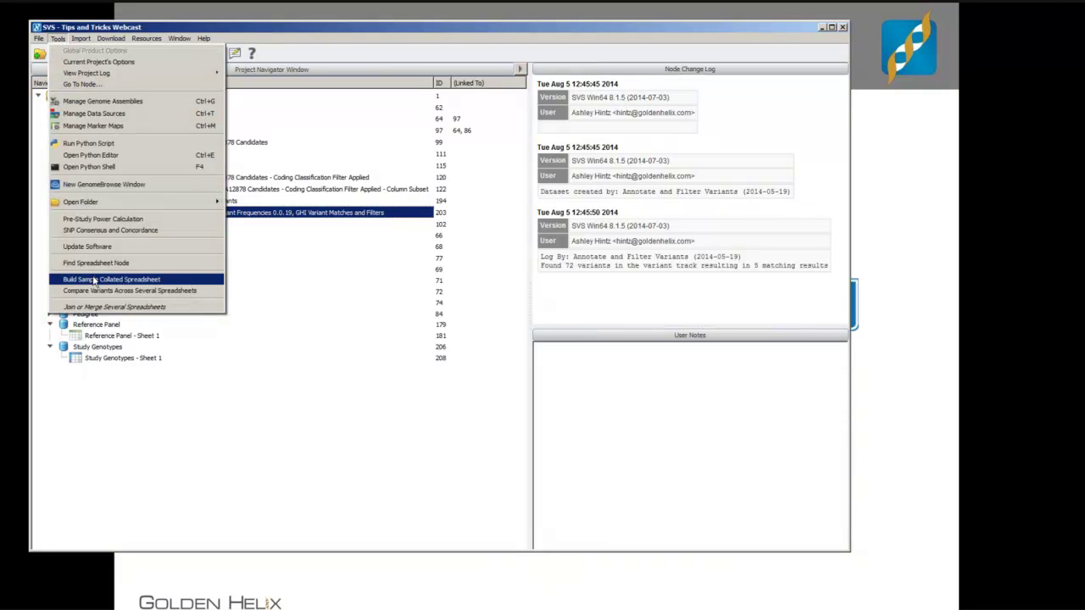
left_click(94, 280)
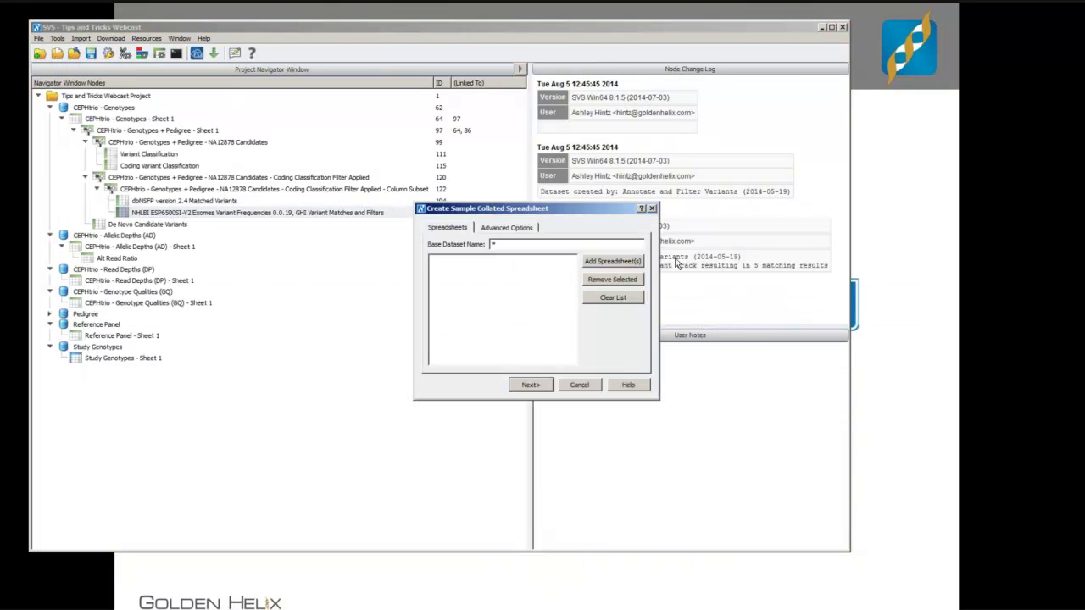
left_click(637, 263)
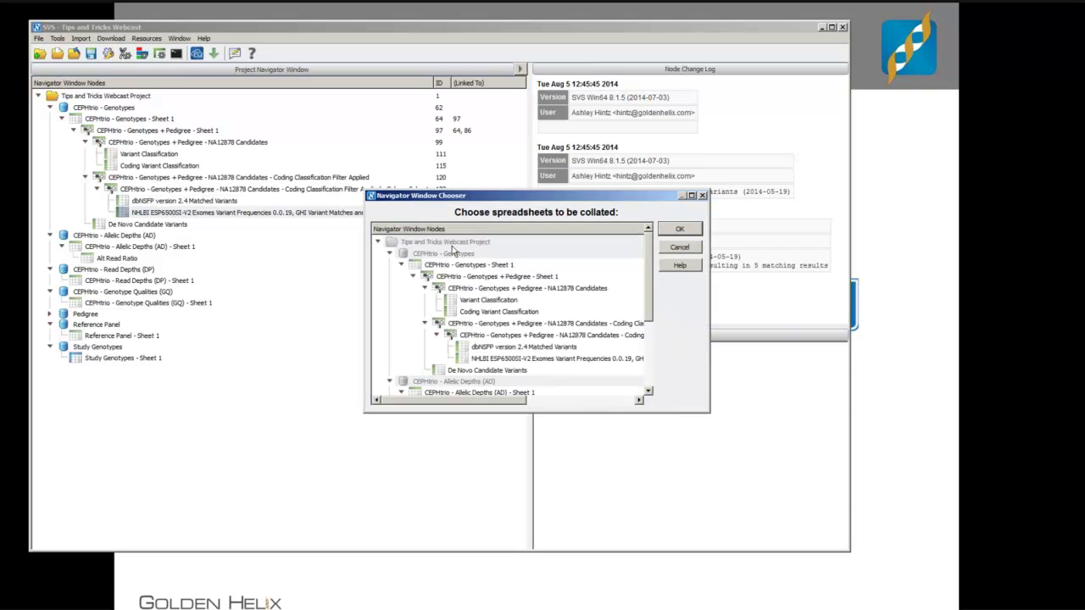
left_click_drag(364, 189, 100, 42)
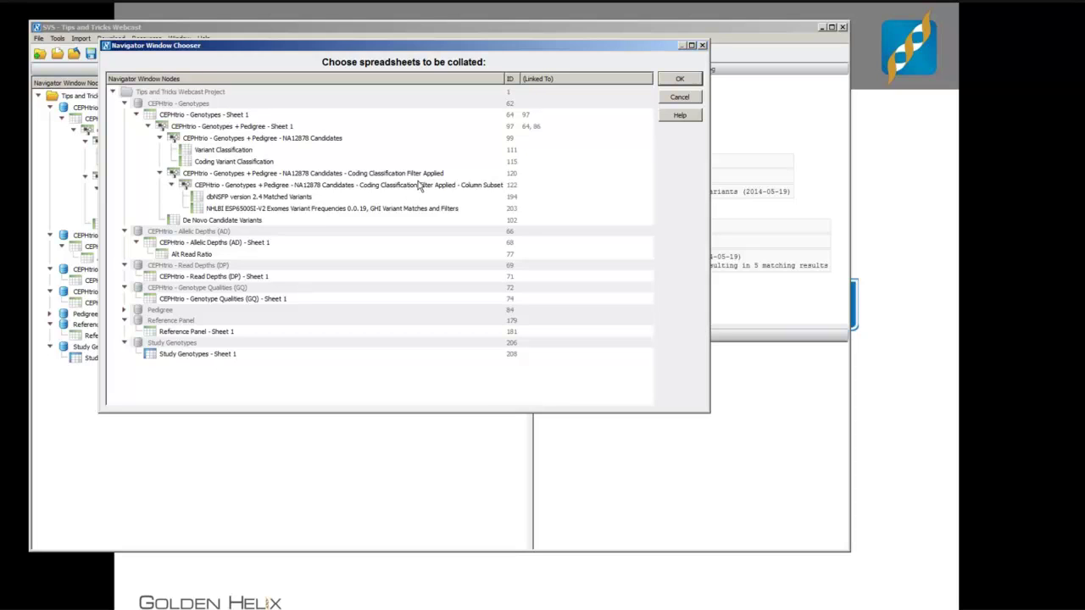
left_click(392, 188)
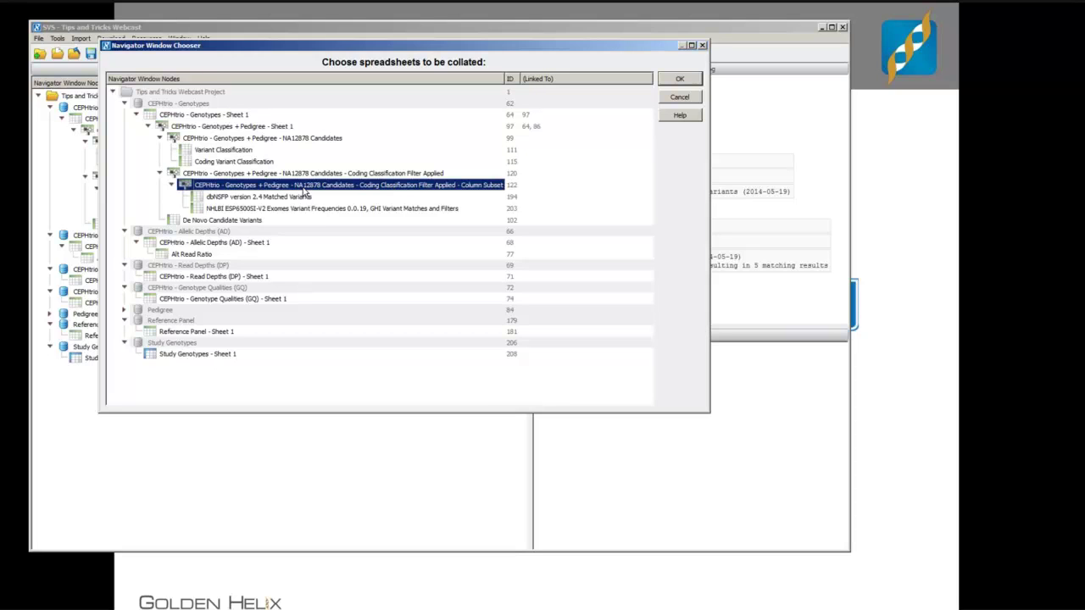
left_click(222, 254, "ctrl")
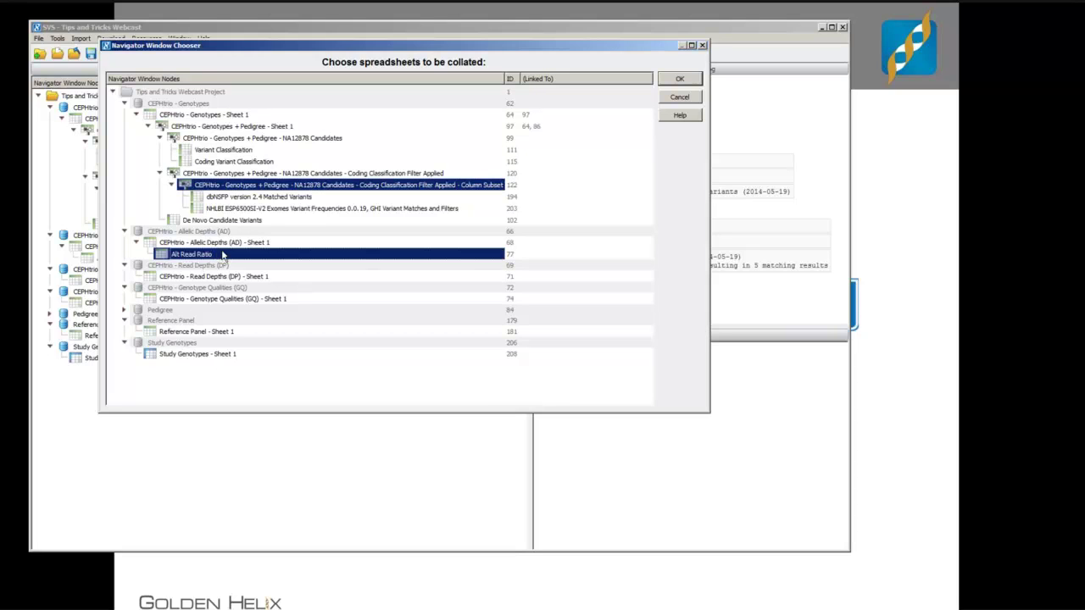
left_click(174, 277, "ctrl")
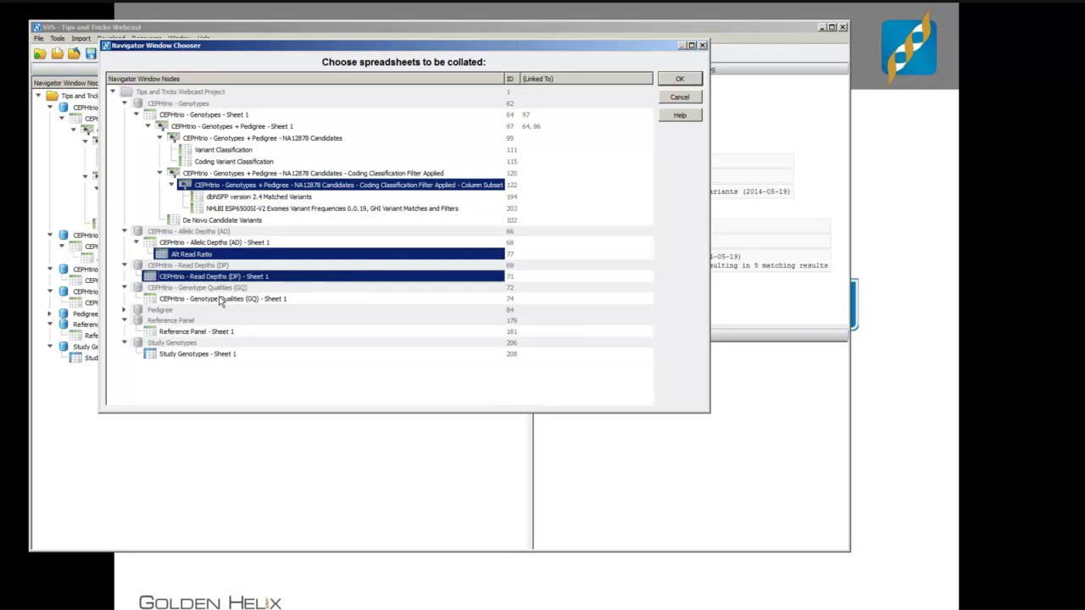
left_click(220, 301, "ctrl")
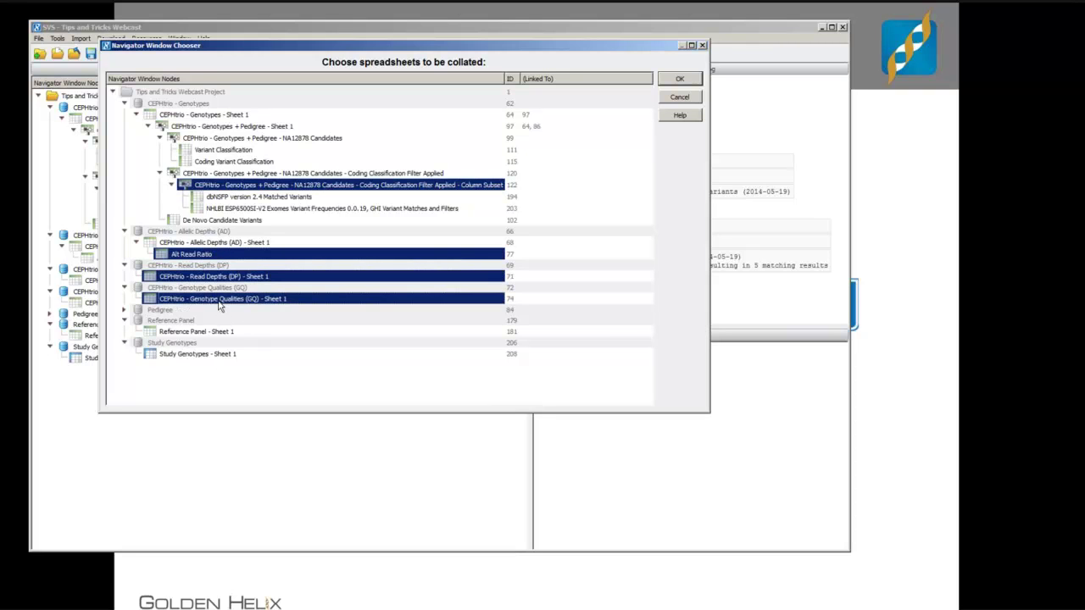
left_click(679, 79)
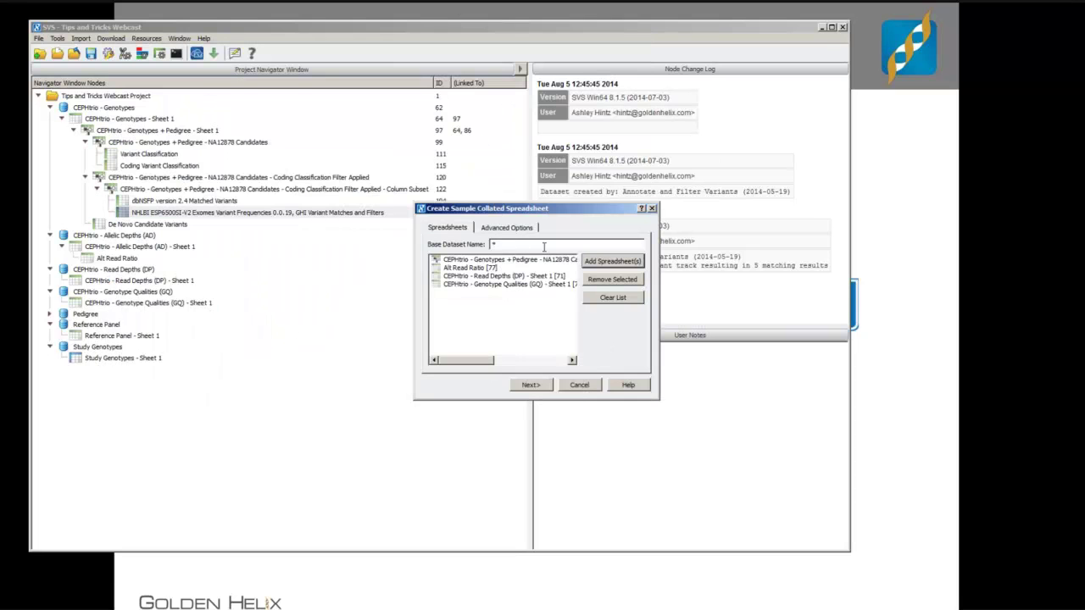
Shorten the suffixes to GT and ARR and build the collated spreadsheet.
left_click(534, 387)
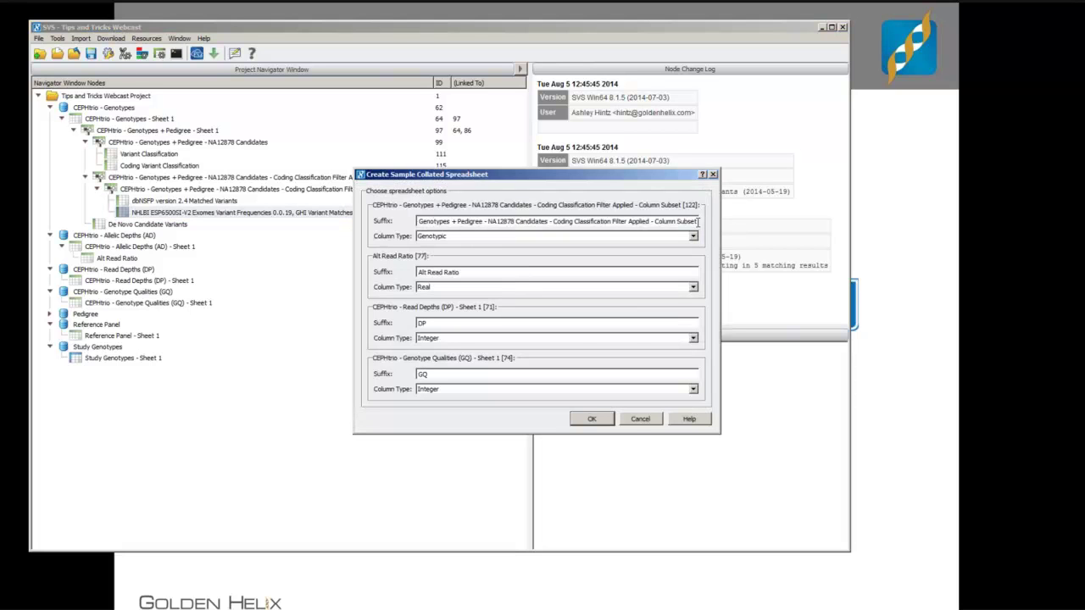
left_click_drag(698, 222, 404, 221)
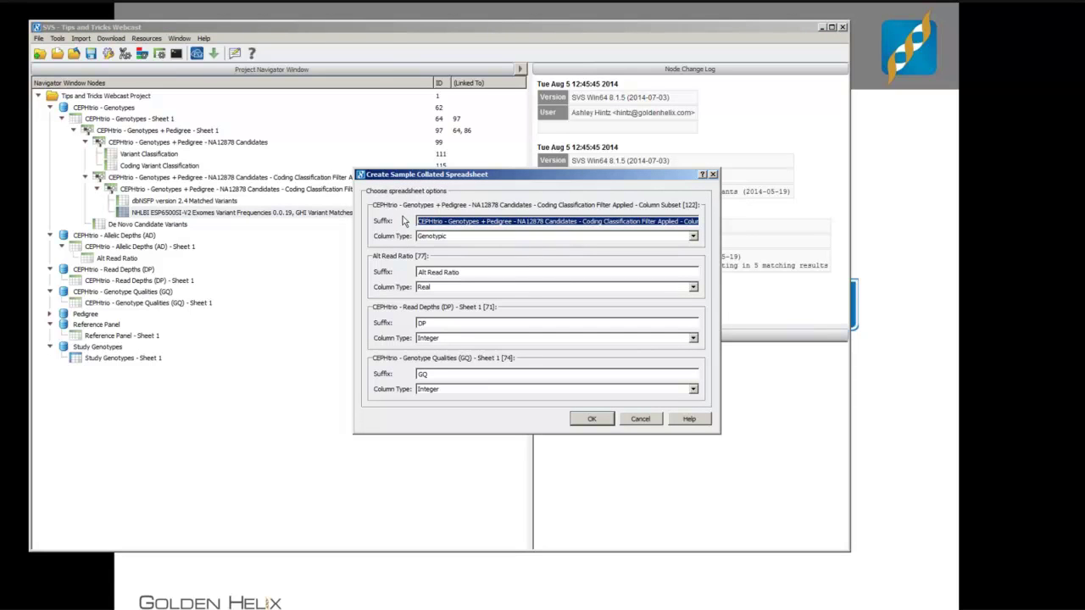
type("GT")
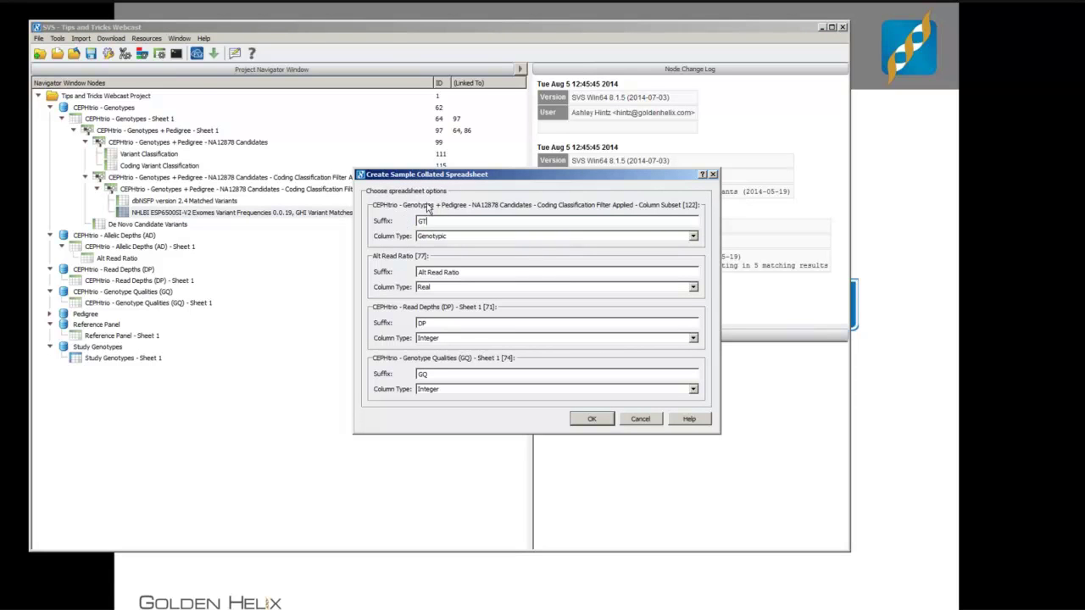
left_click_drag(472, 271, 363, 271)
type("ARR")
left_click(584, 419)
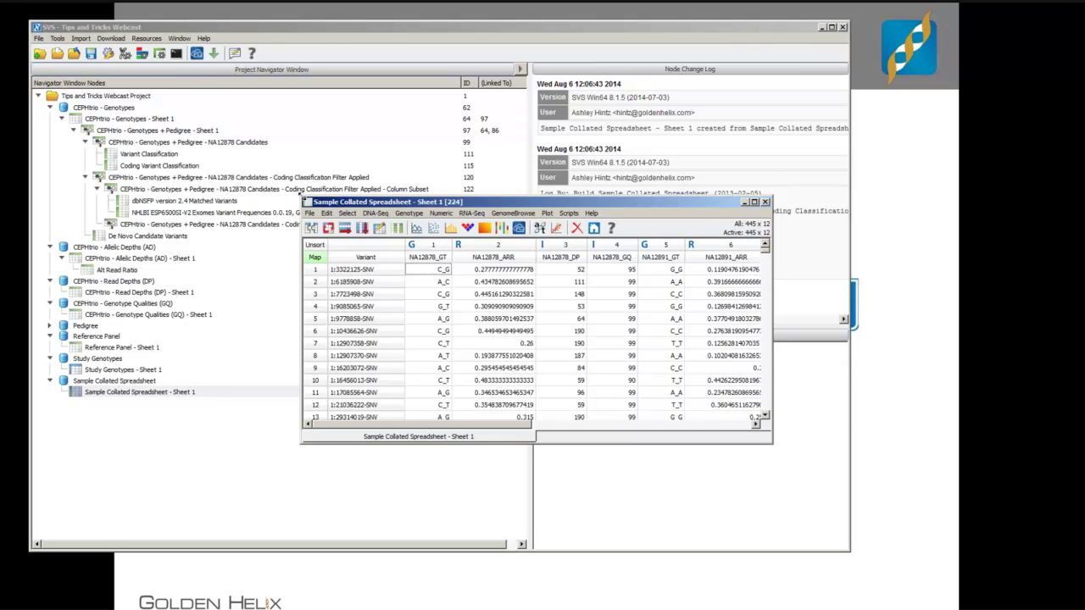
Enlarge the new 445 × 12 Sample Collated Spreadsheet to inspect its columns, then close it.
left_click_drag(301, 196, 107, 16)
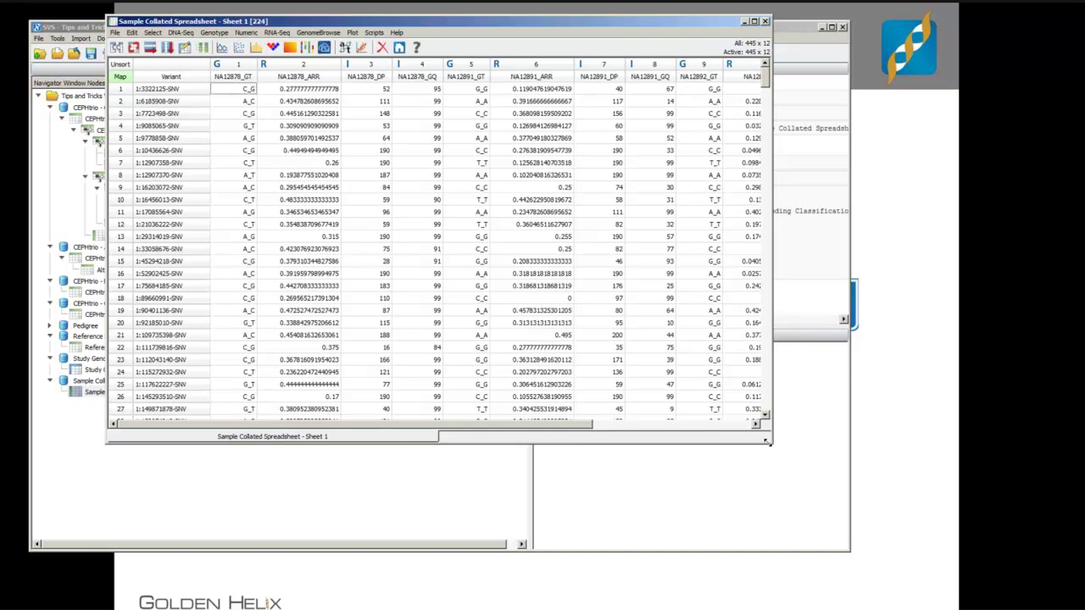
left_click_drag(767, 441, 979, 596)
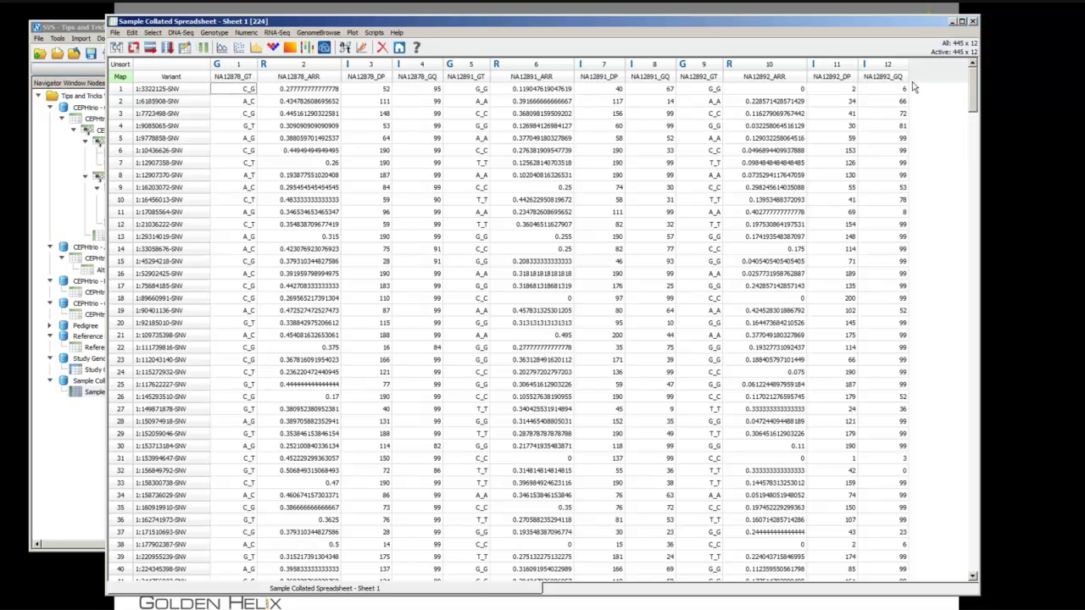
left_click(972, 21)
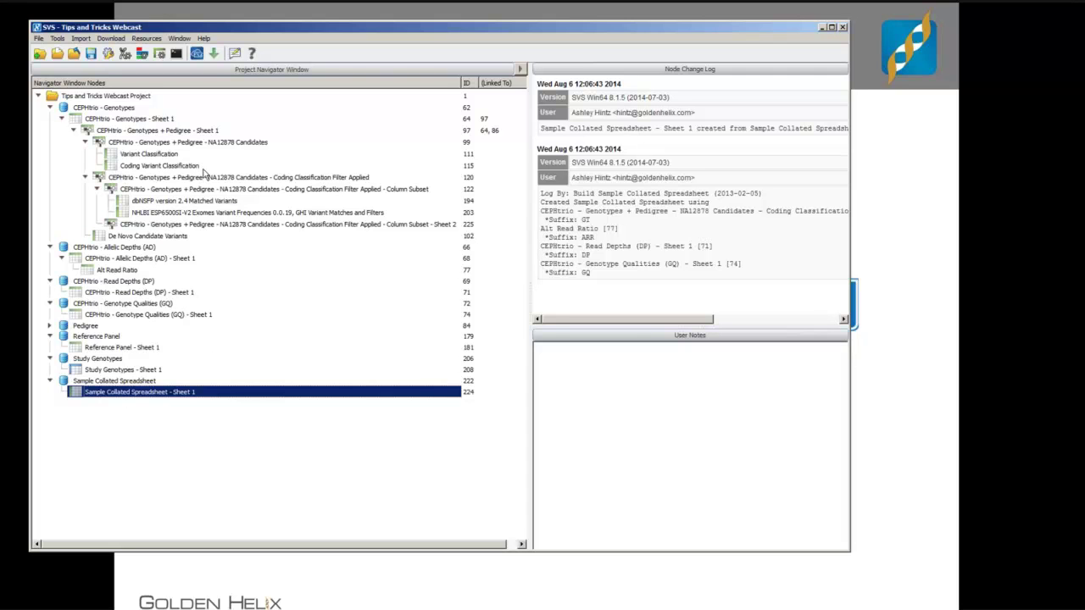
Select Coding Variant Classification, dbNSFP 2.4, NHLBI exome and Sample Collated sheets to join.
left_click(58, 38)
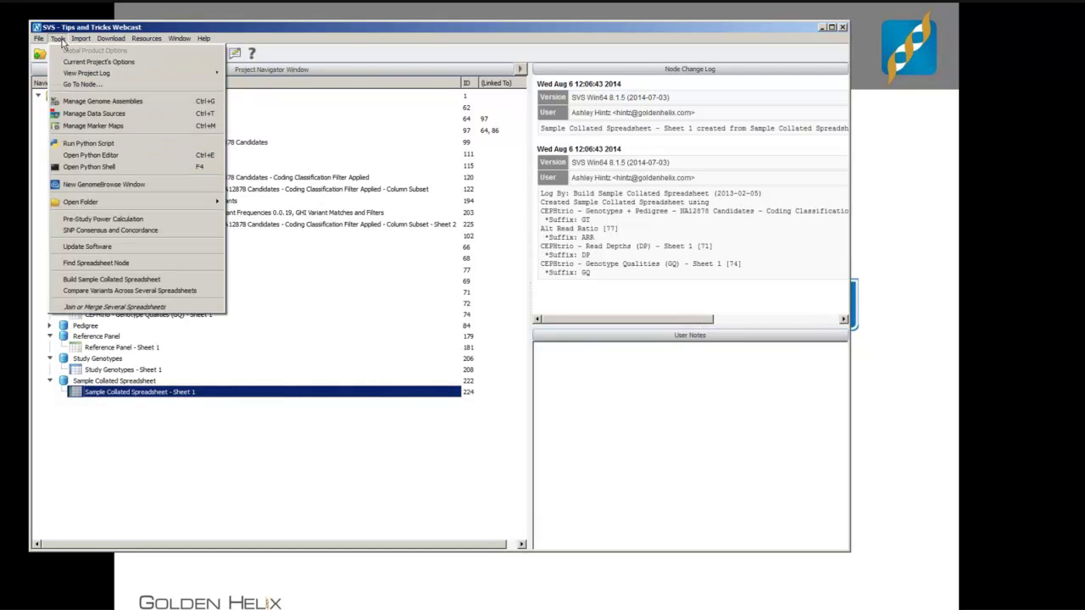
left_click(75, 307)
left_click(597, 173)
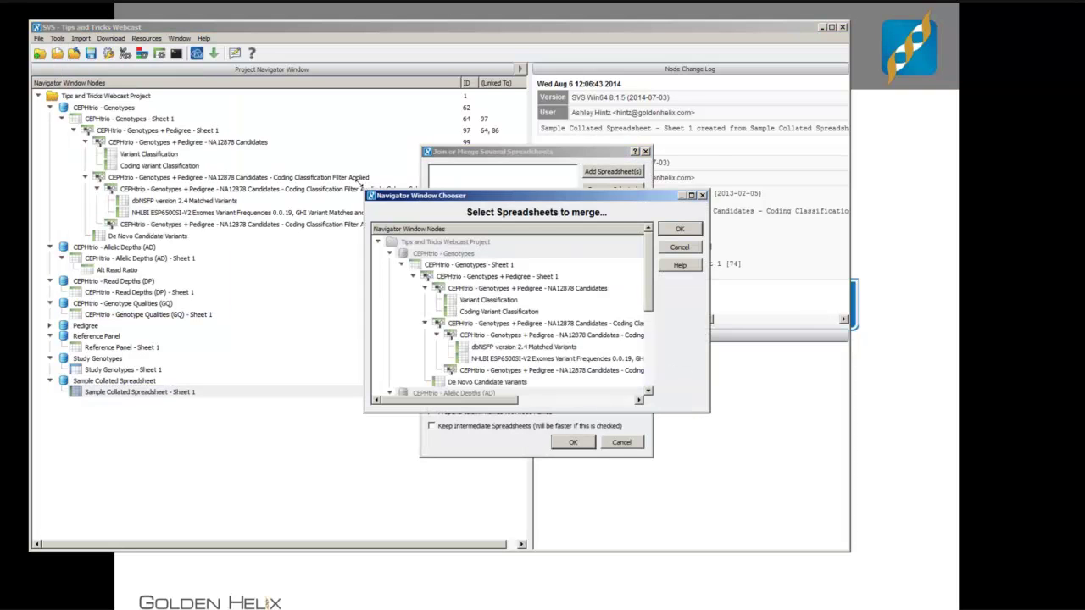
left_click_drag(365, 186, 194, 59)
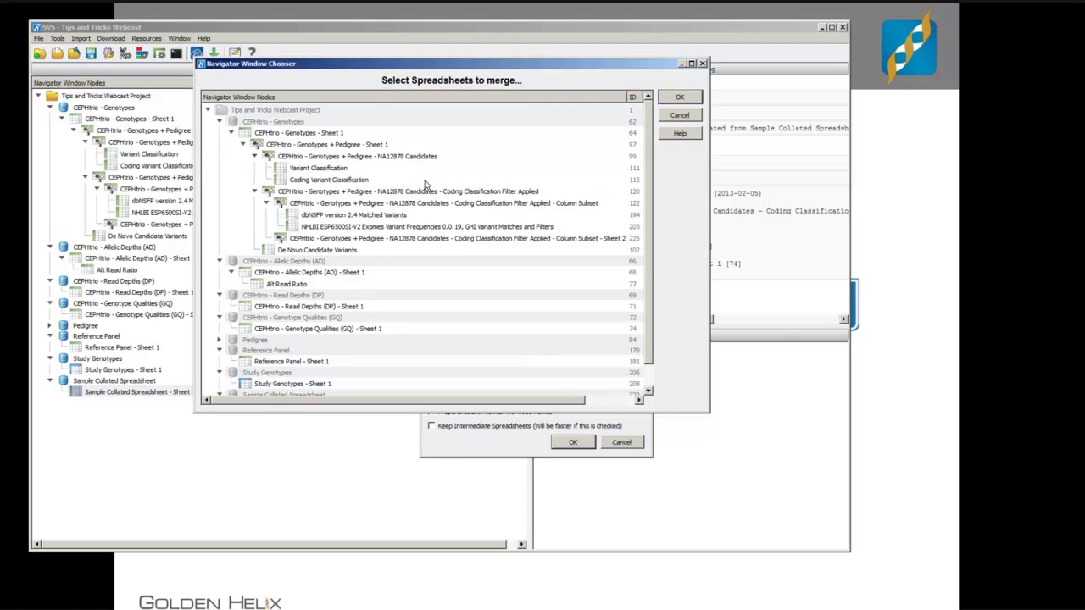
left_click(298, 181)
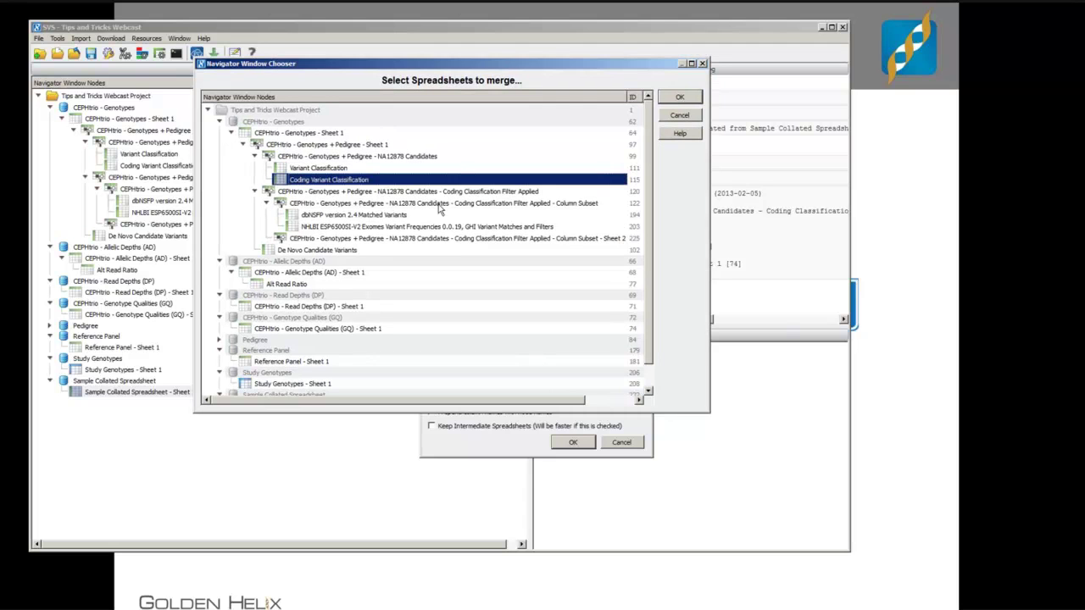
left_click(311, 216, "ctrl")
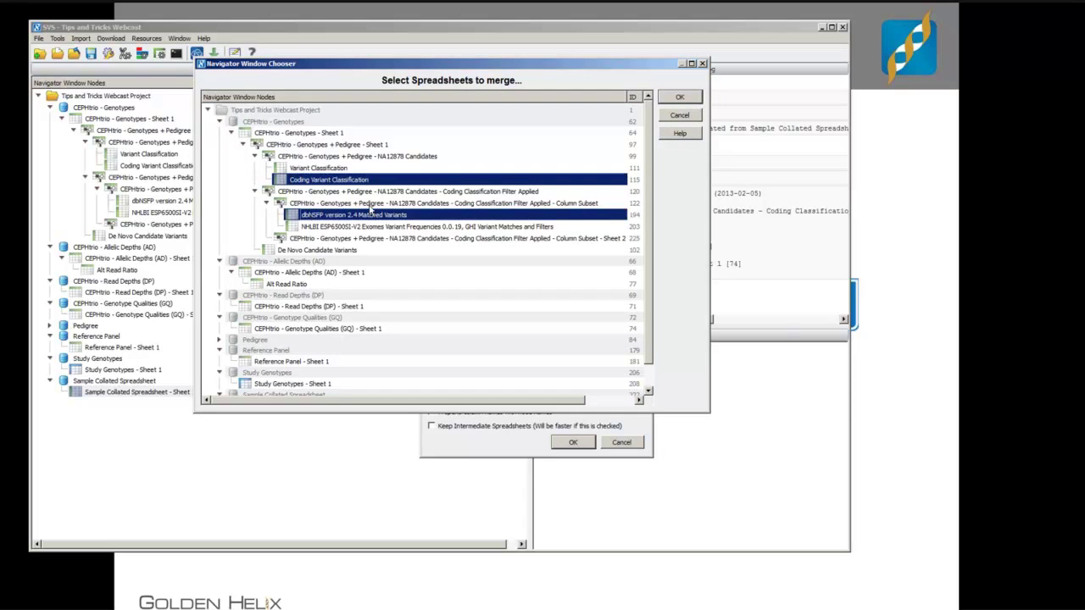
left_click(326, 227, "ctrl")
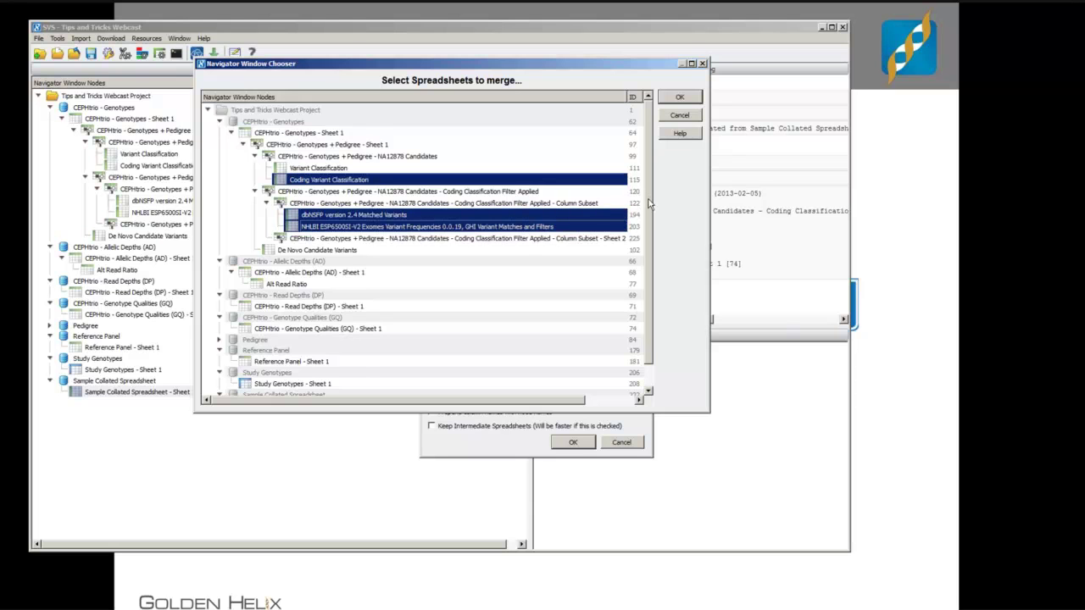
scroll(648, 203, "down", 1)
left_click(277, 383, "ctrl")
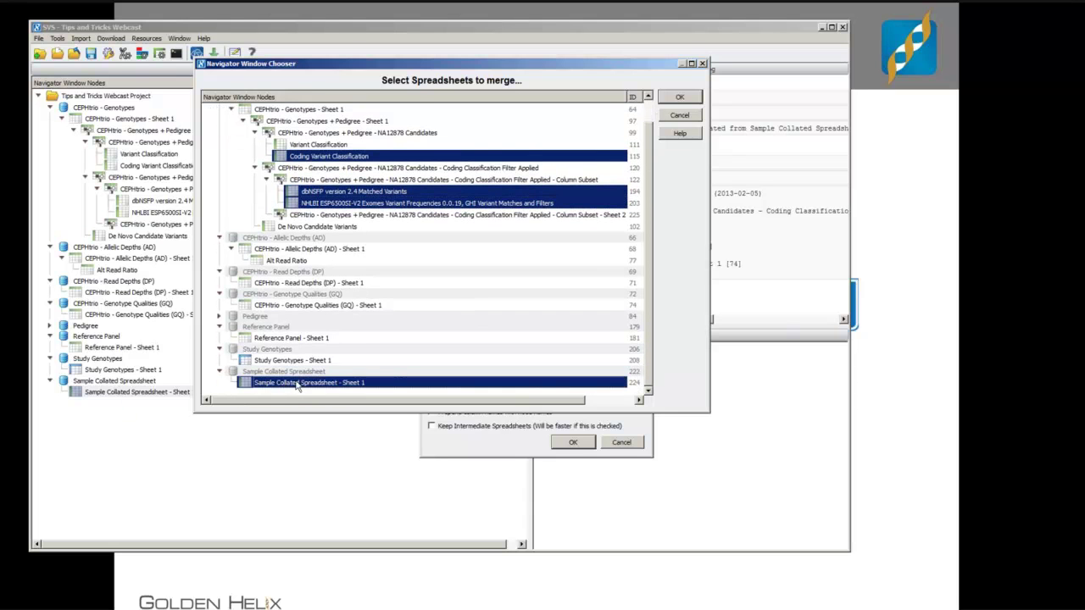
left_click(672, 98)
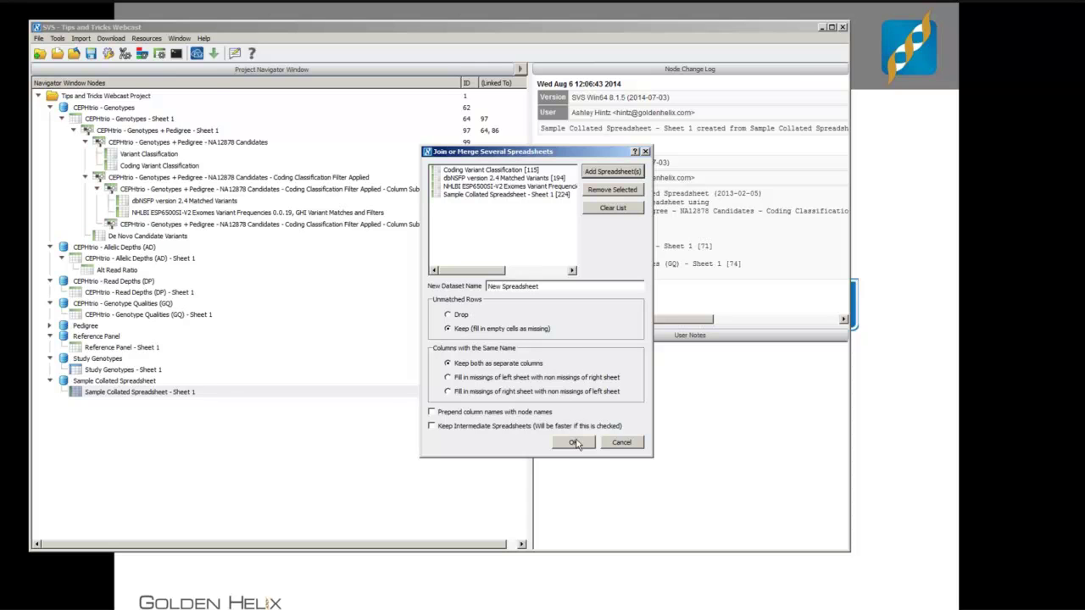
Run the join with default settings and dismiss the marker-map warning and summary.
left_click(573, 442)
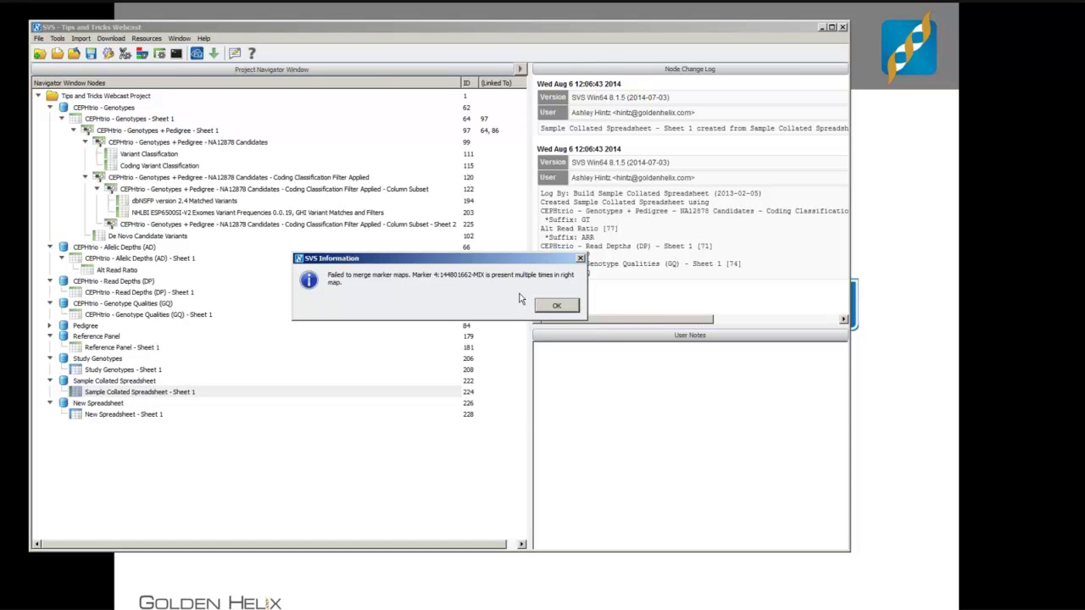
left_click(558, 305)
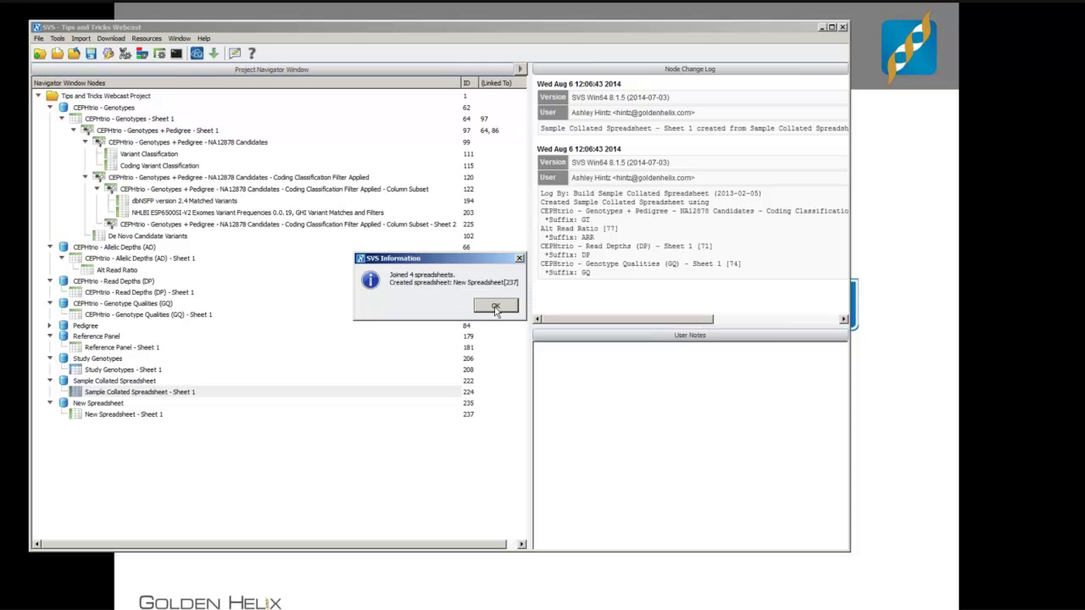
left_click(495, 307)
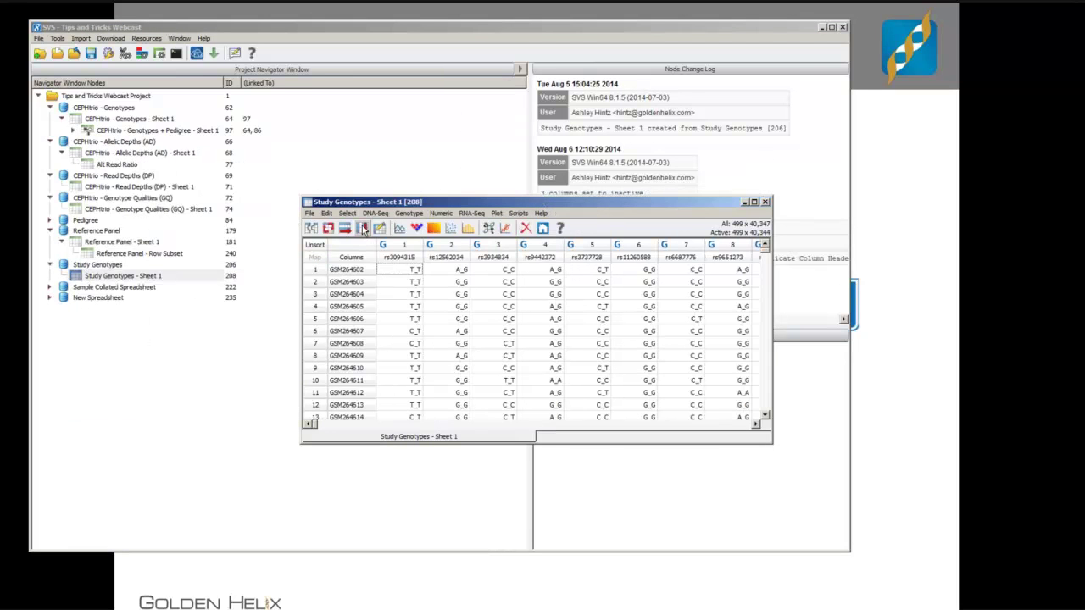
Create the Study Genotypes column subset, then open Reference Panel - Row Subset.
left_click(363, 229)
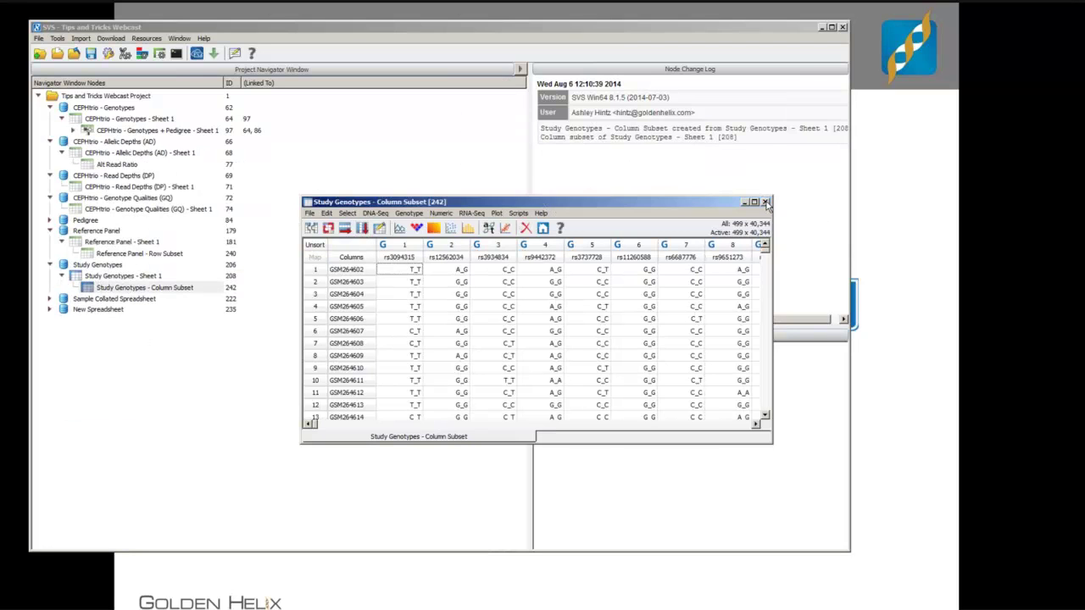
left_click(765, 203)
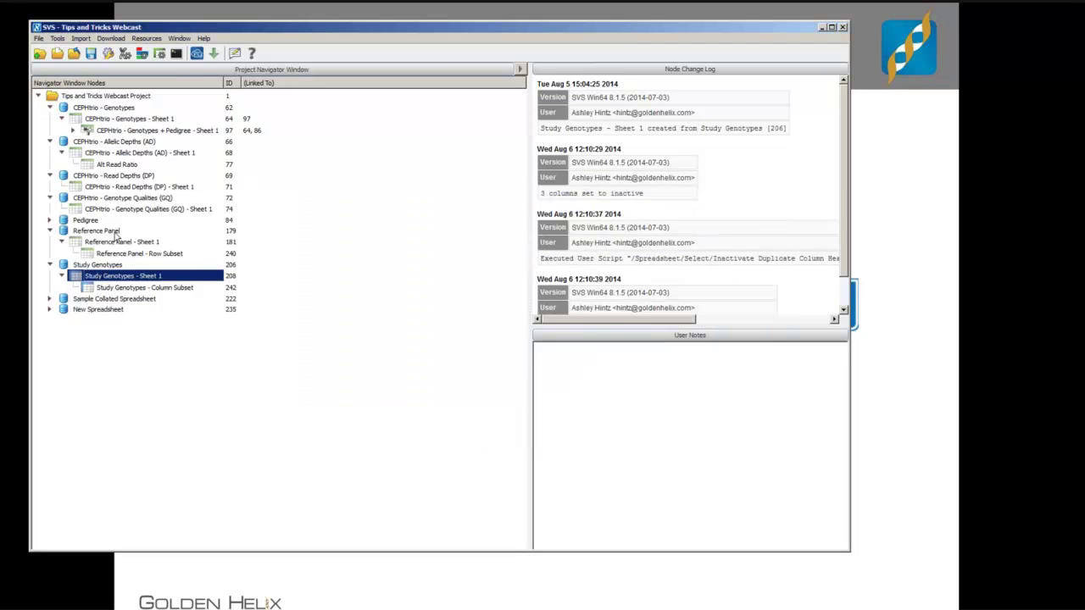
double_click(127, 254)
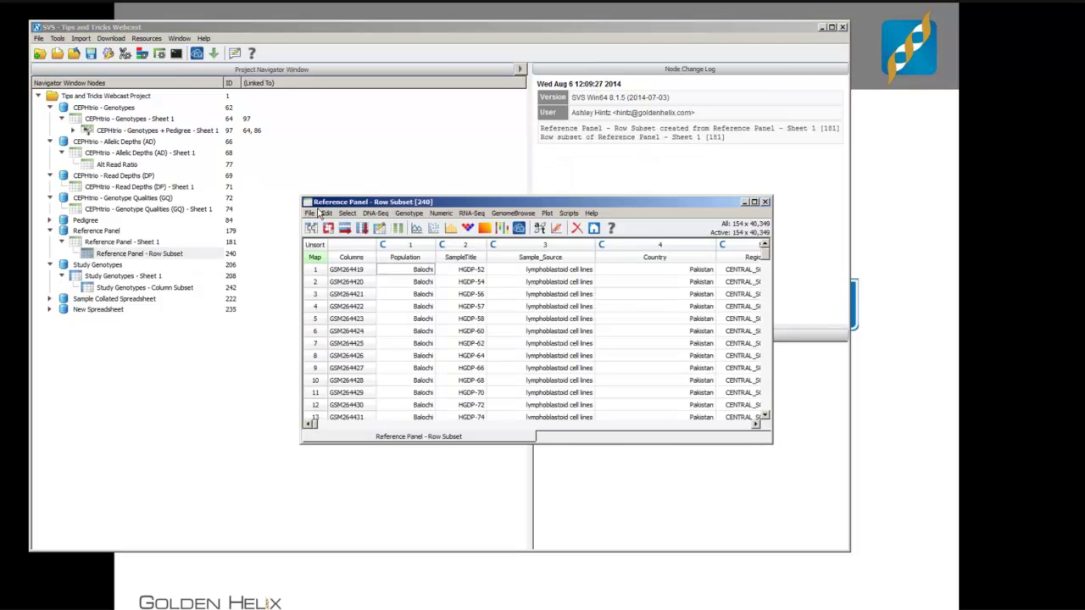
Append Study Genotypes - Column Subset, filling missings, as a child of the current sheet.
left_click(312, 214)
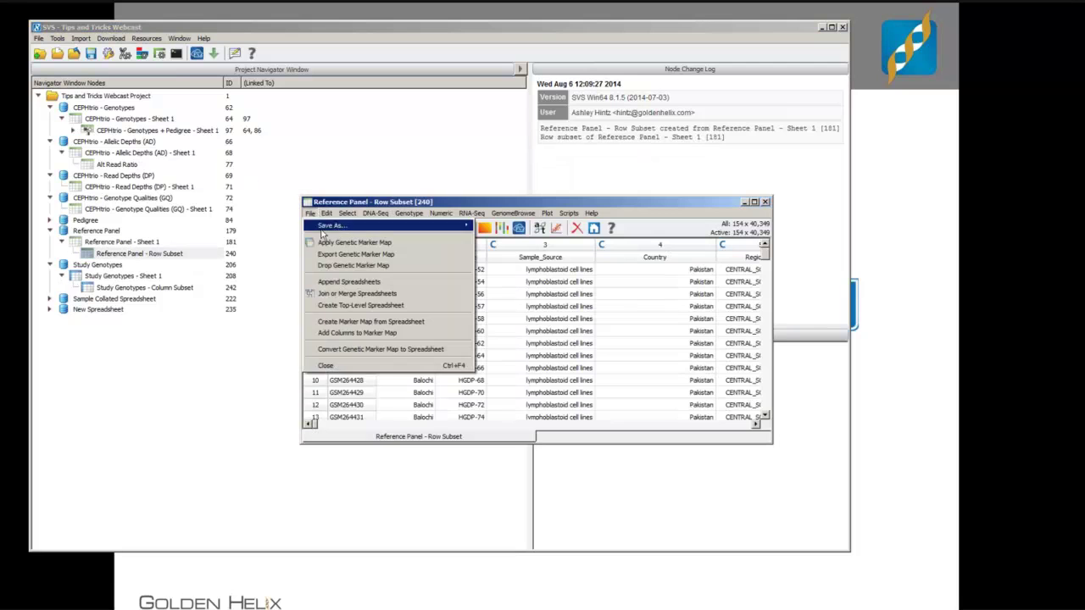
left_click(333, 285)
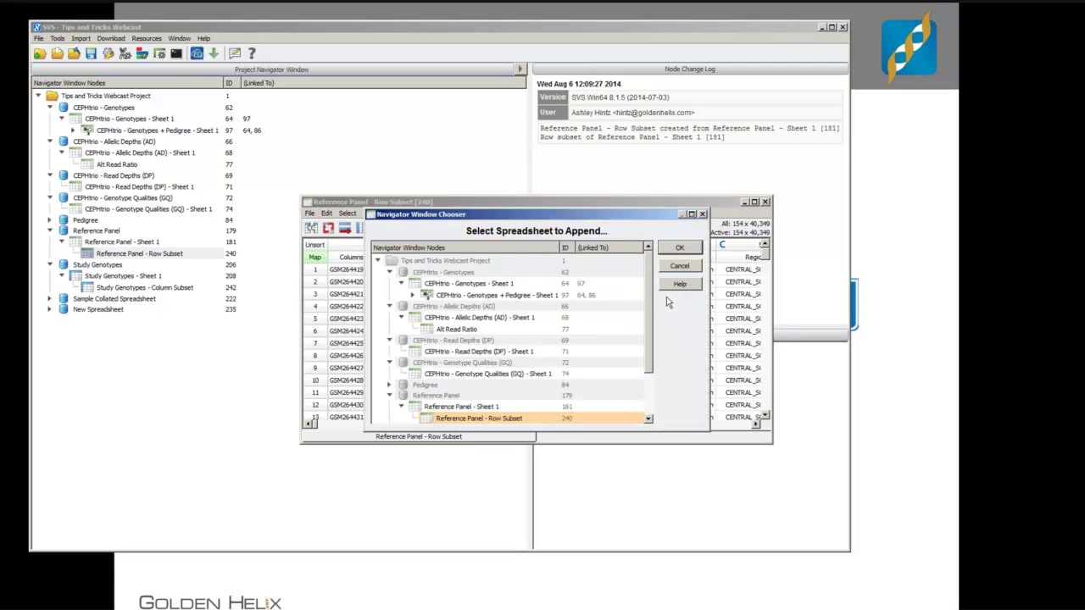
scroll(652, 371, "down", 2)
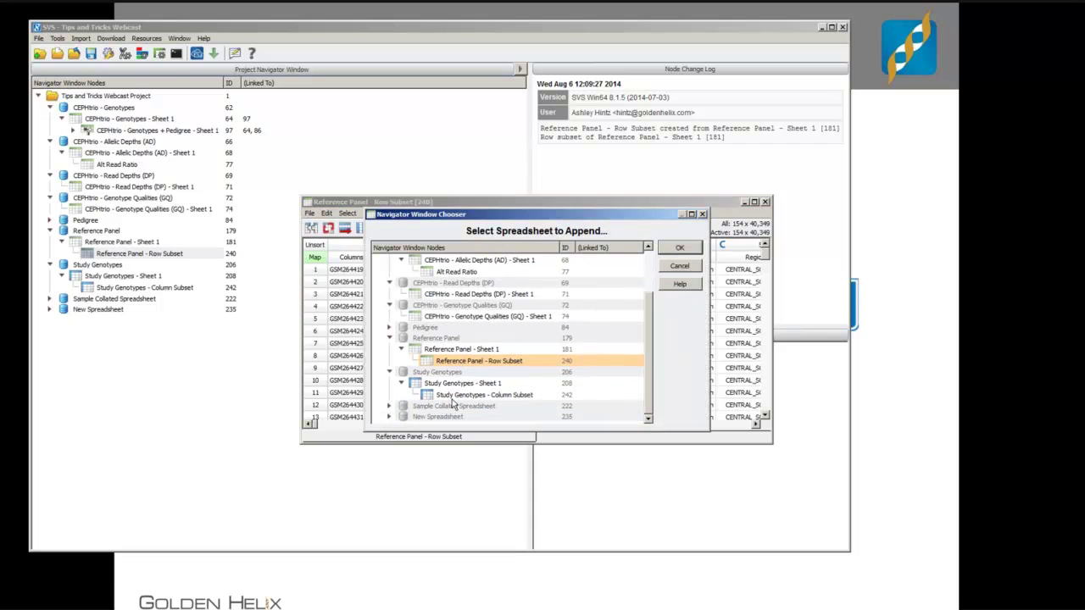
left_click(480, 394)
left_click(679, 248)
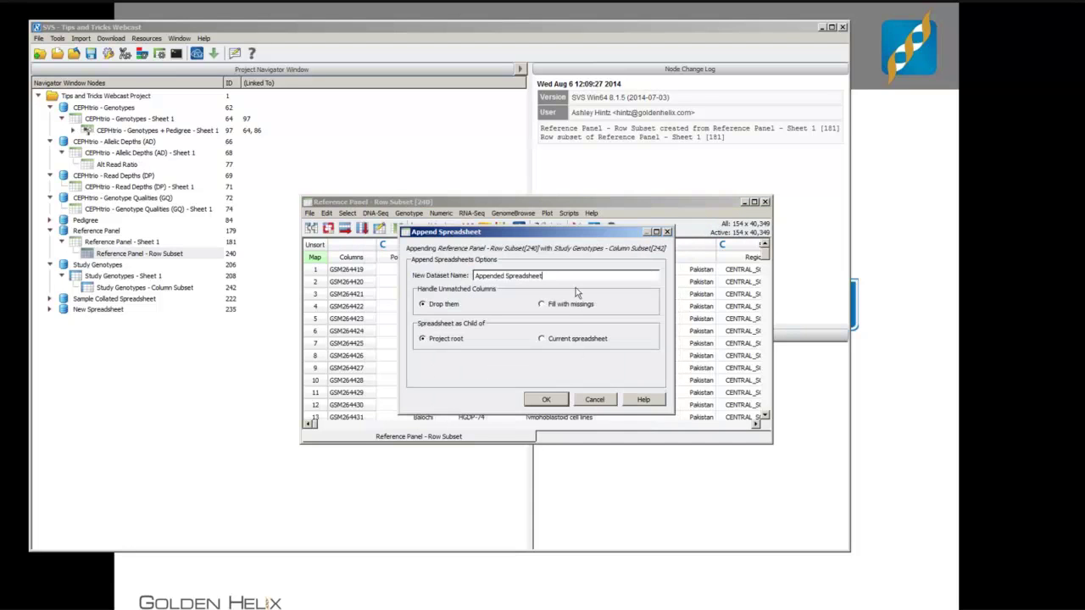
left_click(559, 305)
left_click(562, 341)
left_click(556, 399)
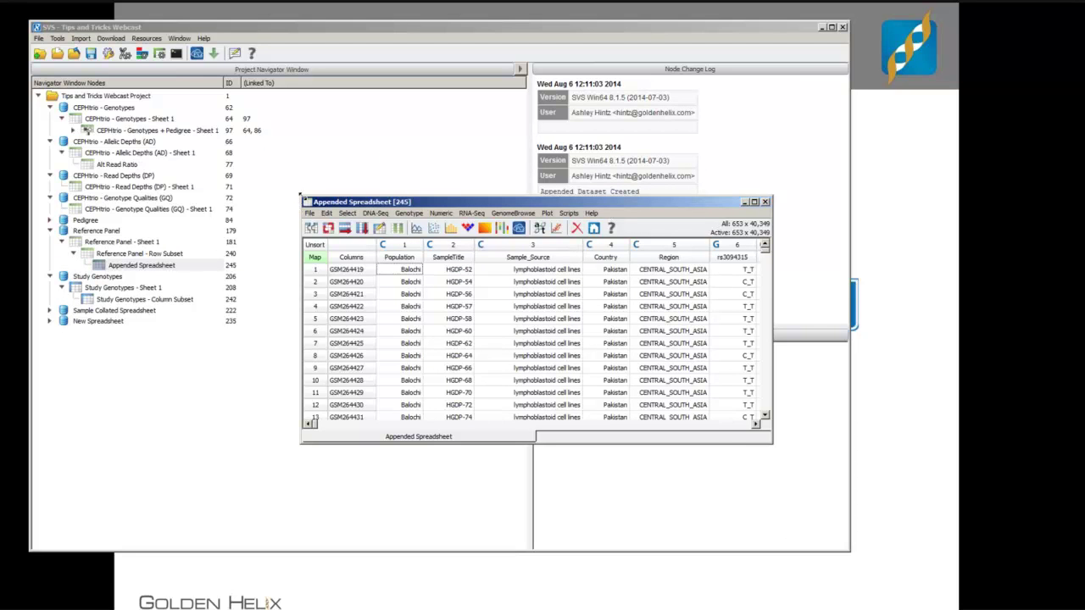
Enlarge and scroll the 653-row Appended Spreadsheet, then close it and the Reference Panel subset.
left_click_drag(300, 194, 190, 14)
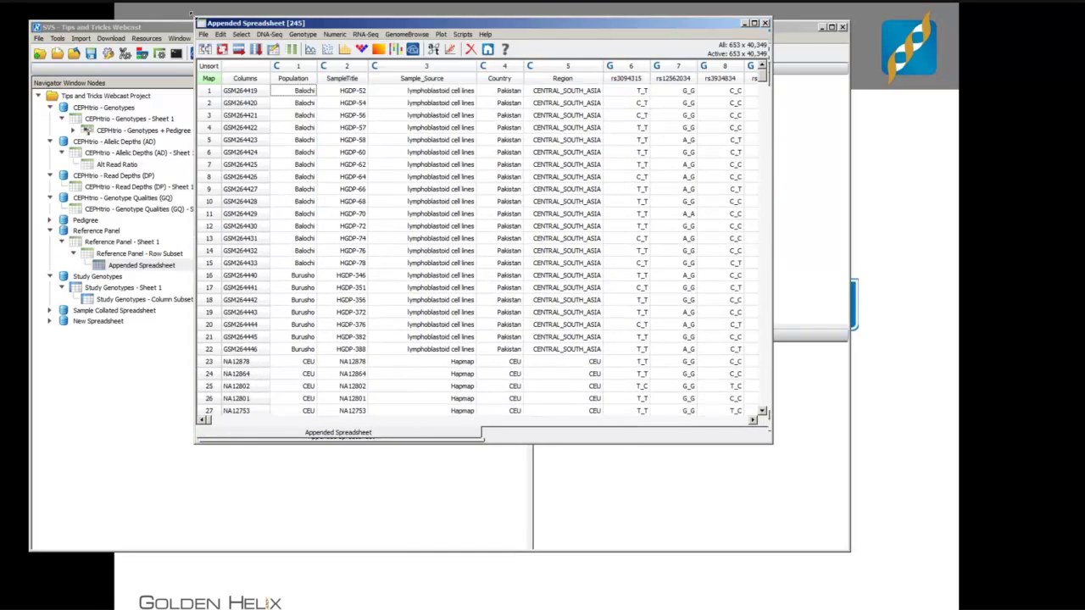
left_click_drag(769, 441, 990, 555)
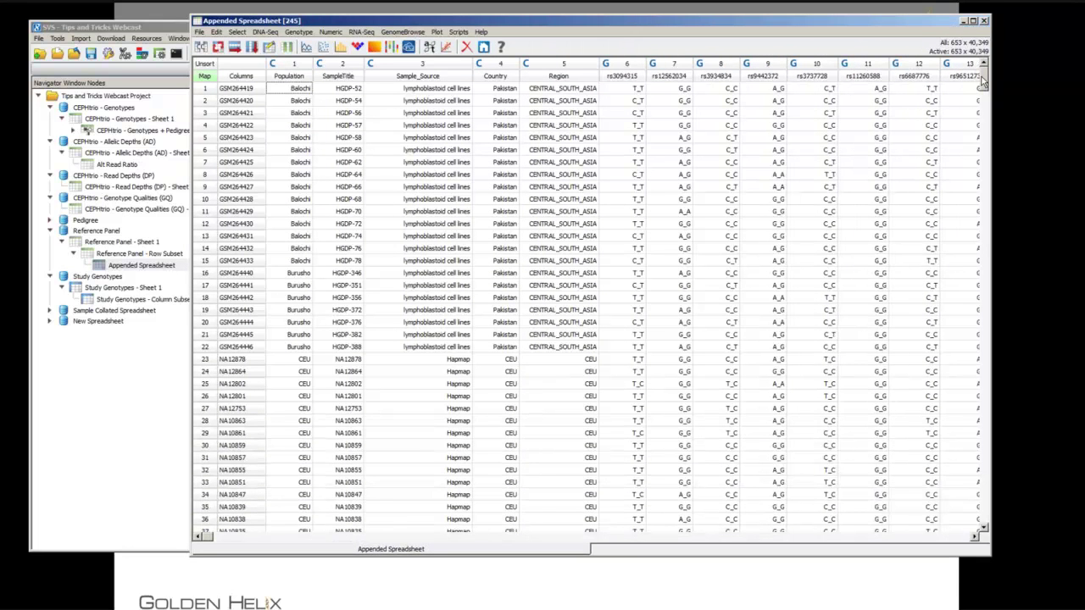
mouse_move(983, 81)
left_mouse_down()
mouse_move(977, 217)
mouse_move(977, 173)
left_mouse_up()
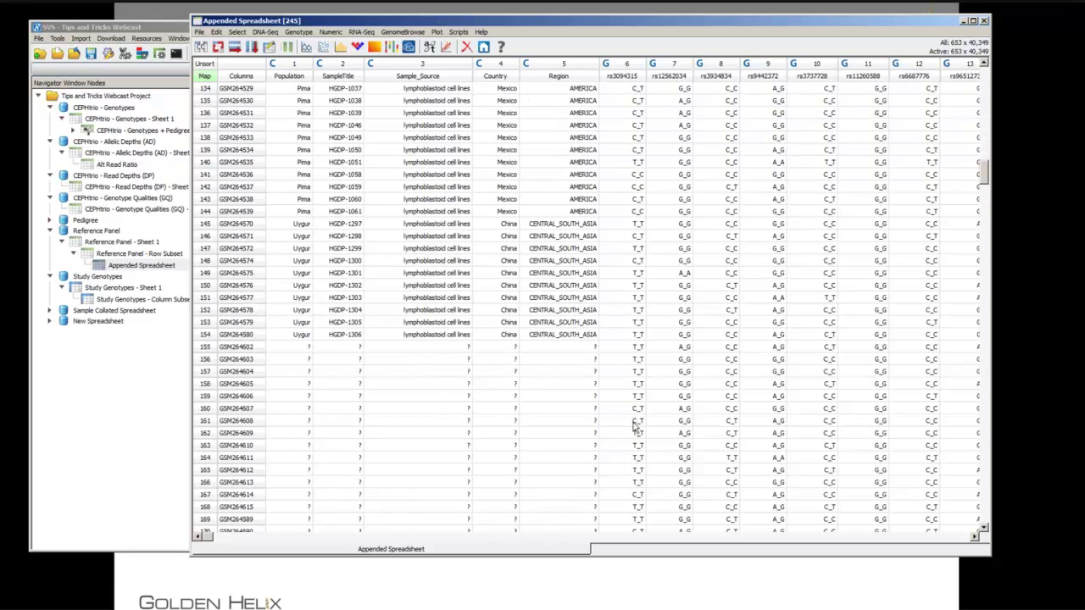
mouse_move(211, 537)
left_mouse_down()
mouse_move(407, 537)
mouse_move(200, 537)
left_mouse_up()
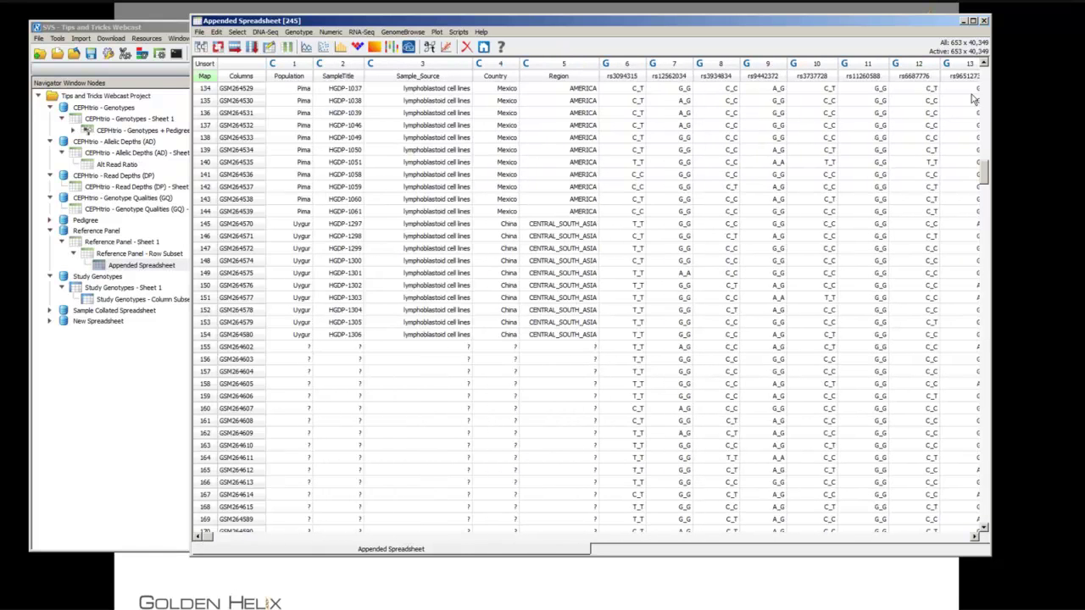
left_click(984, 21)
left_click(246, 242)
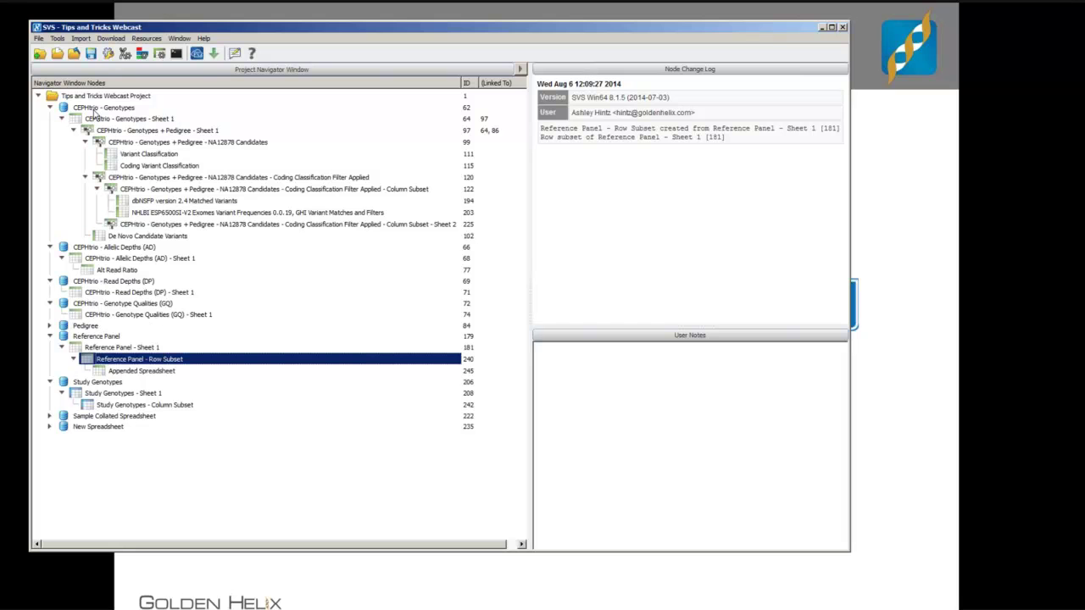
Start a new join, selecting Coding Variant Classification, dbNSFP 2.4 and NHLBI exome sheets.
left_click(58, 39)
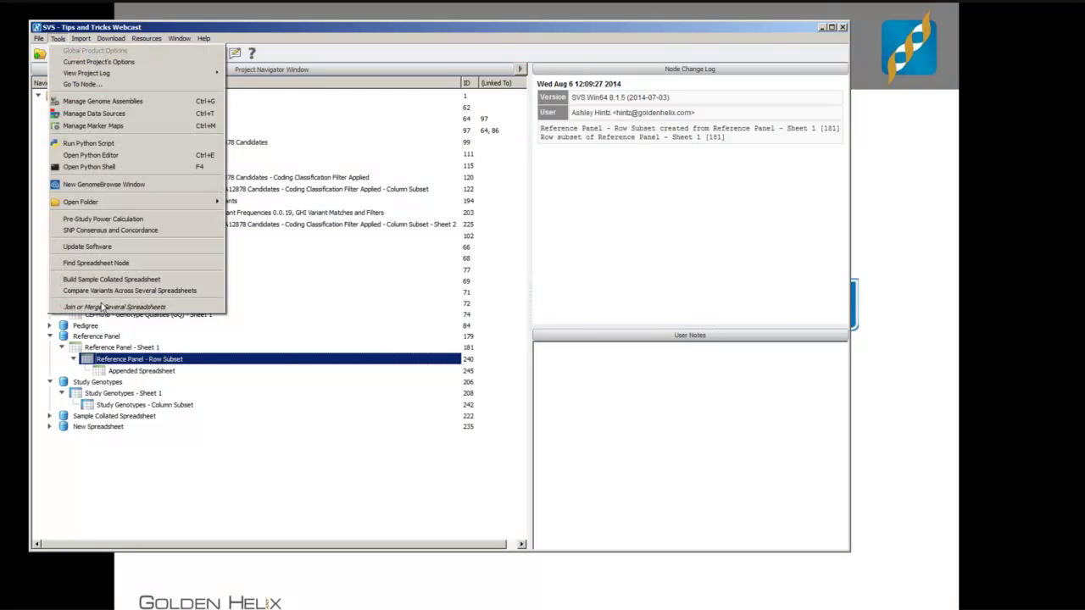
left_click(102, 307)
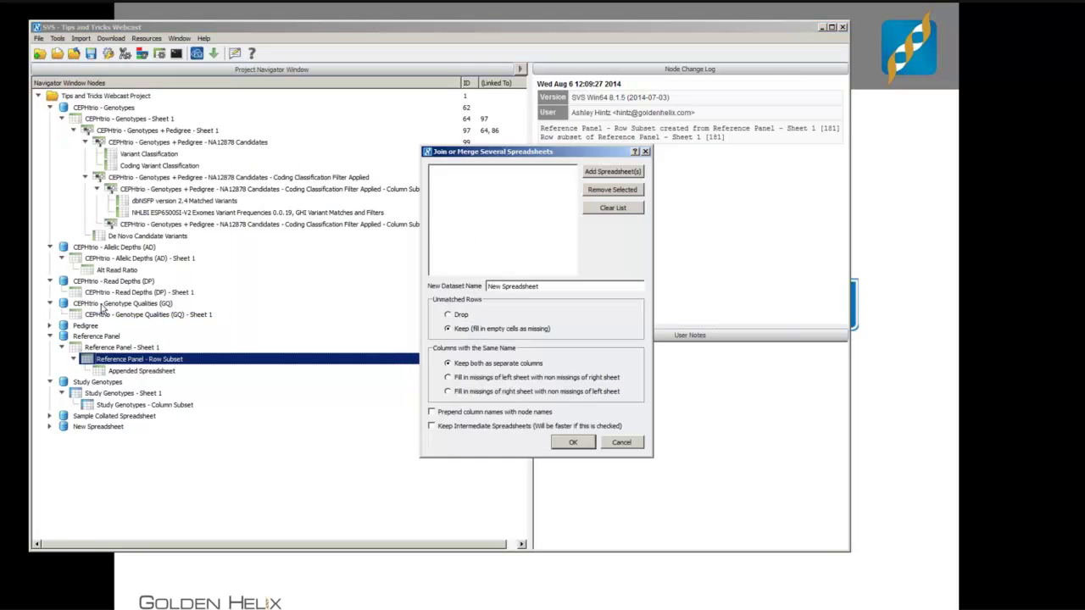
left_click(612, 172)
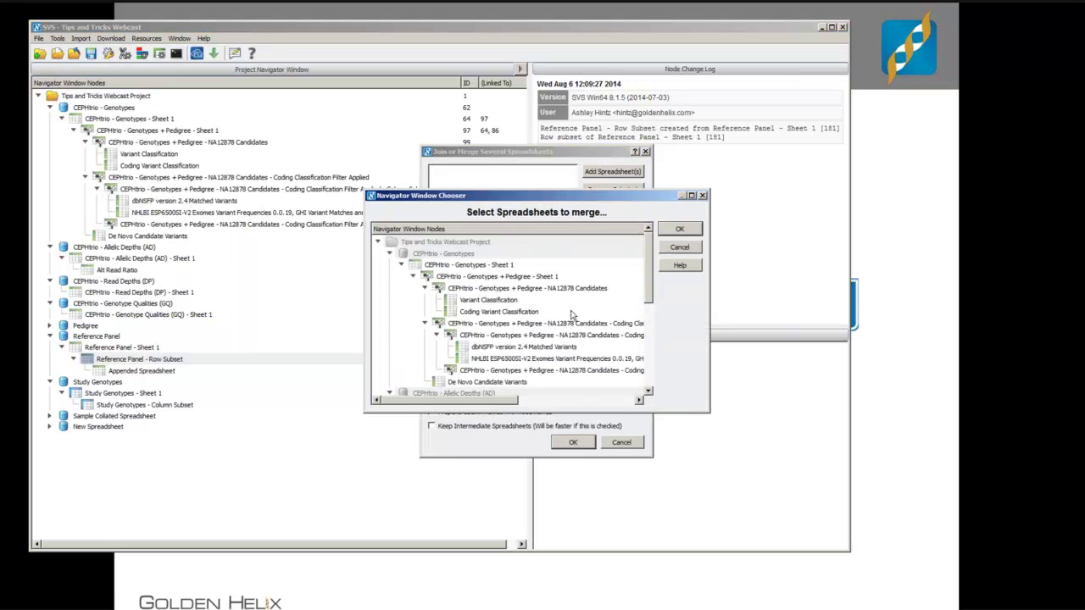
left_click_drag(362, 193, 162, 73)
left_click_drag(650, 227, 649, 266)
scroll(648, 266, "down", 1)
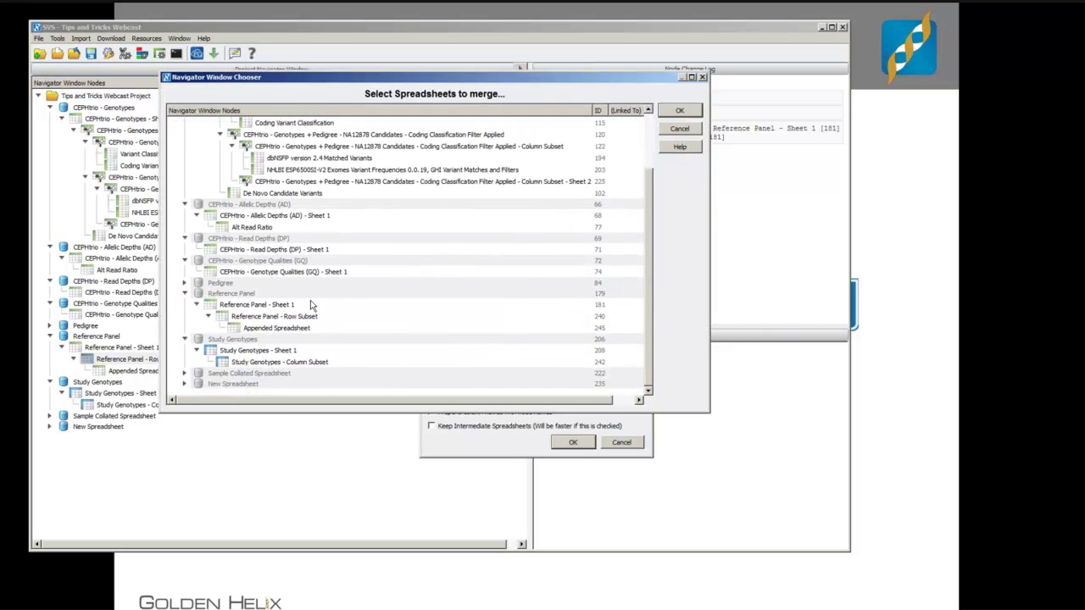
scroll(647, 260, "up", 2)
scroll(647, 261, "up", 2)
scroll(647, 260, "up", 1)
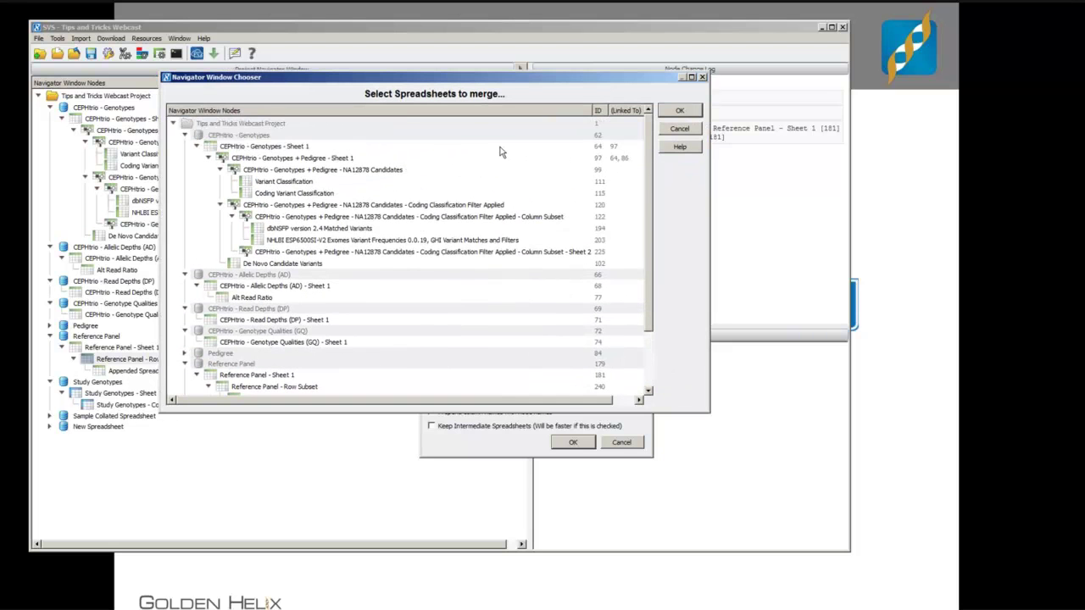
left_click(267, 194)
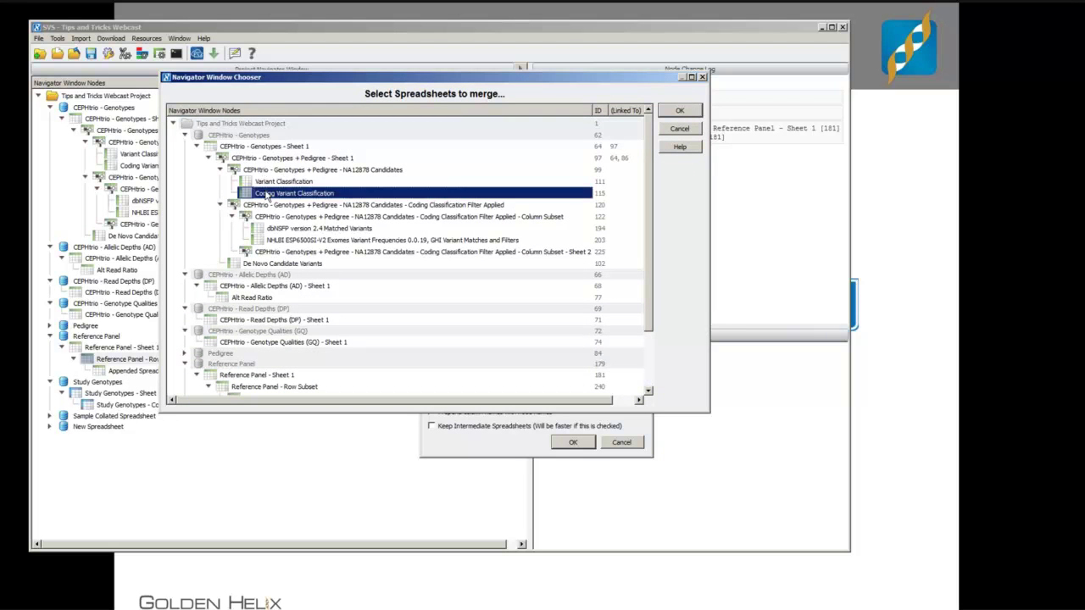
left_click(278, 229, "ctrl")
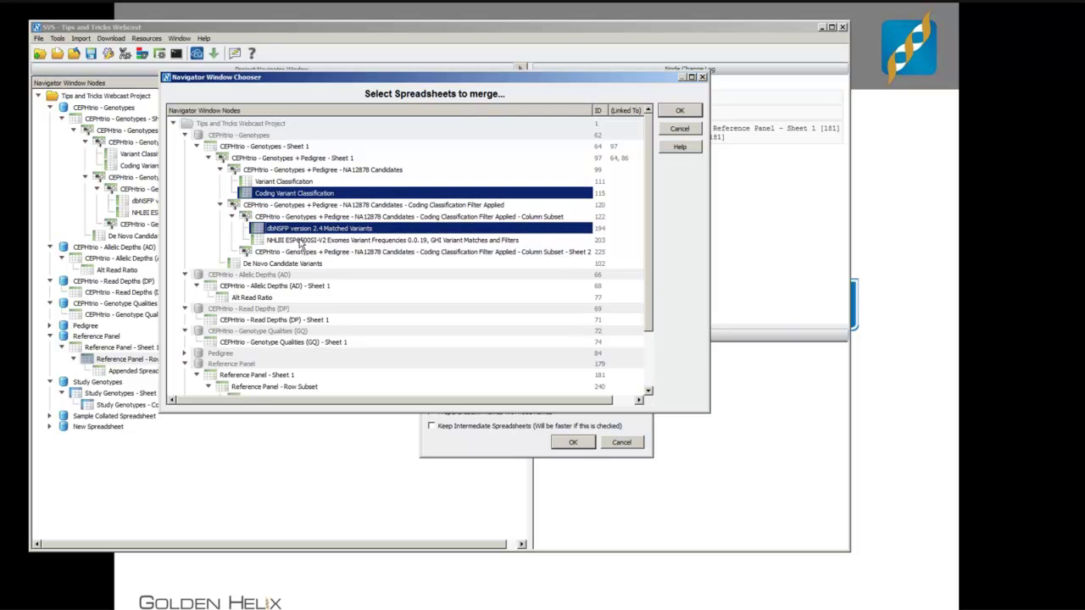
left_click(305, 241, "ctrl")
Add Sample Collated Spreadsheet - Sheet 1, run the join and dismiss the marker-map warning.
left_click_drag(650, 223, 641, 300)
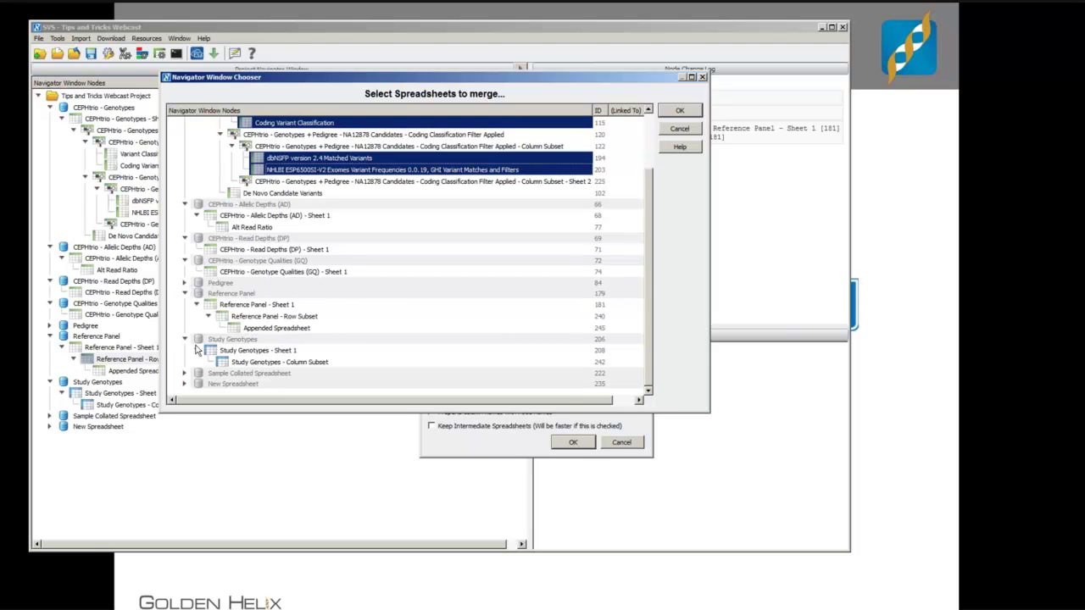
left_click(184, 374)
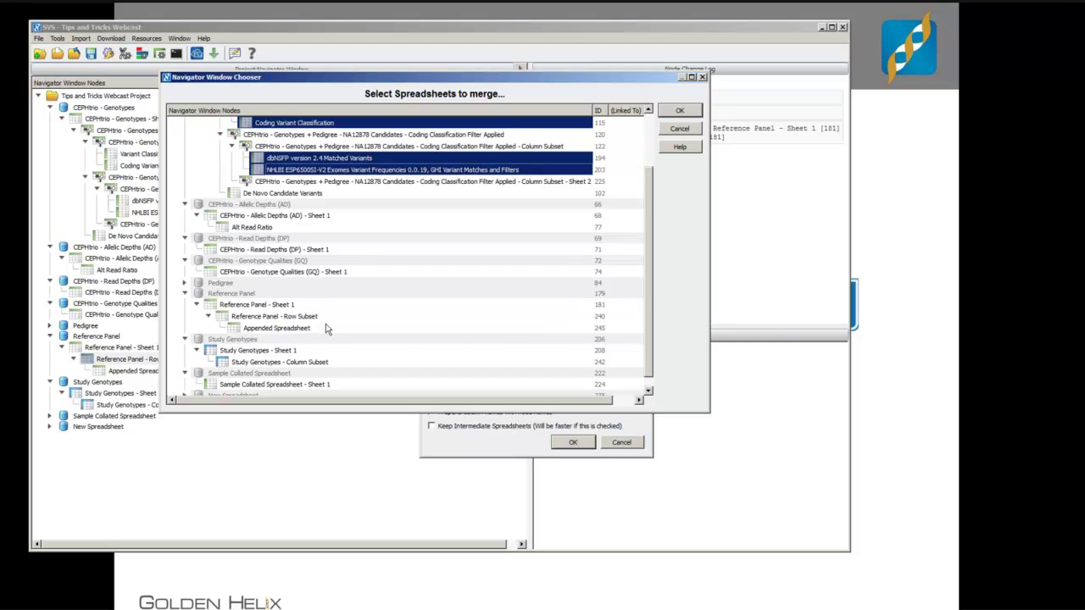
left_click(249, 386, "ctrl")
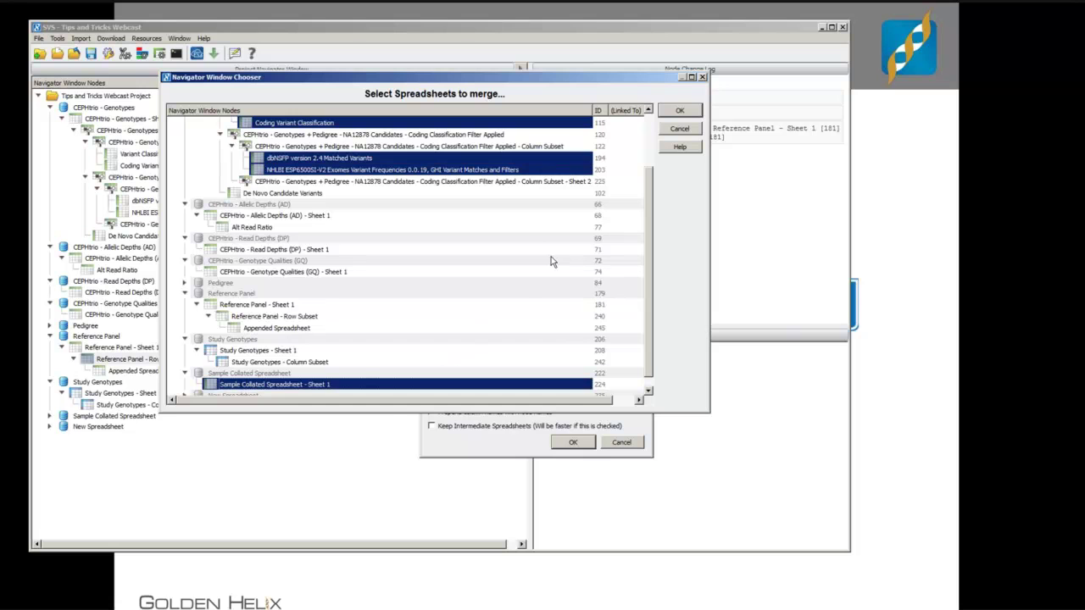
left_click(681, 111)
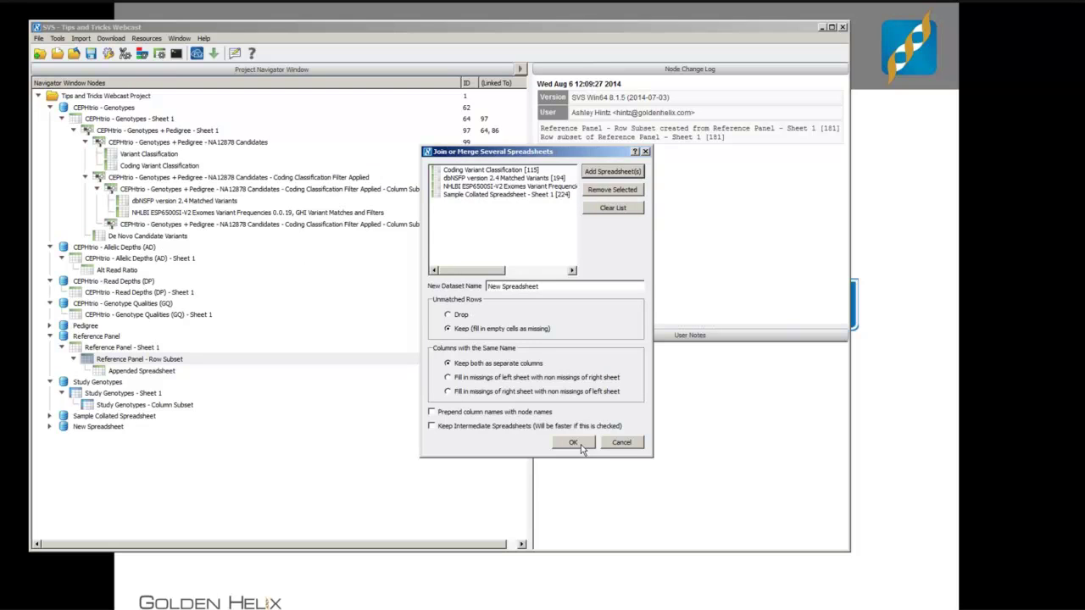
left_click(579, 442)
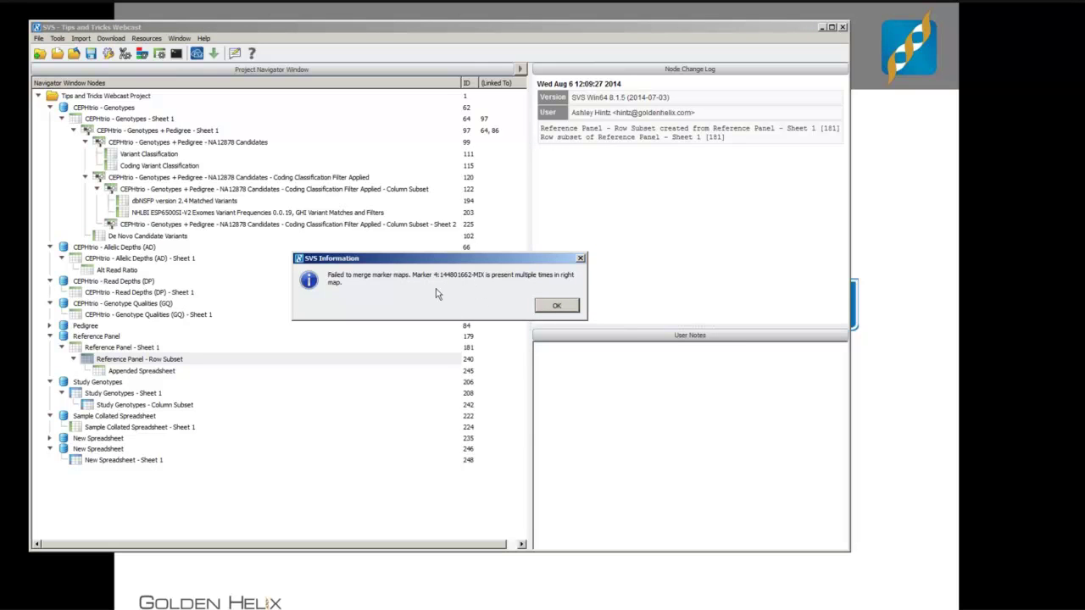
left_click(556, 305)
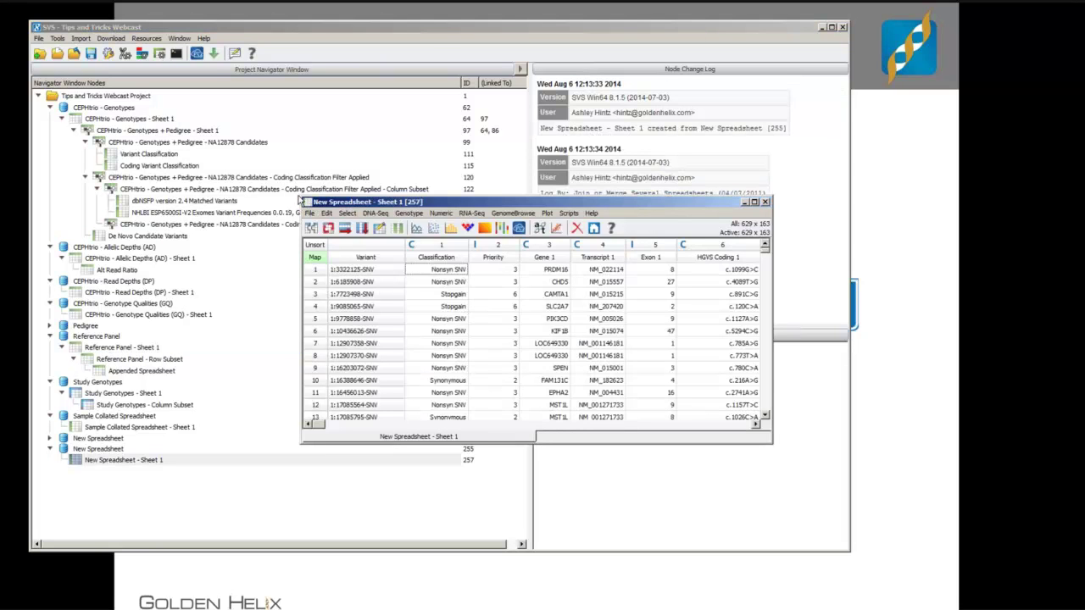
Enlarge the 629 × 163 joined sheet, scroll across its columns, then close it.
left_click_drag(300, 195, 49, 5)
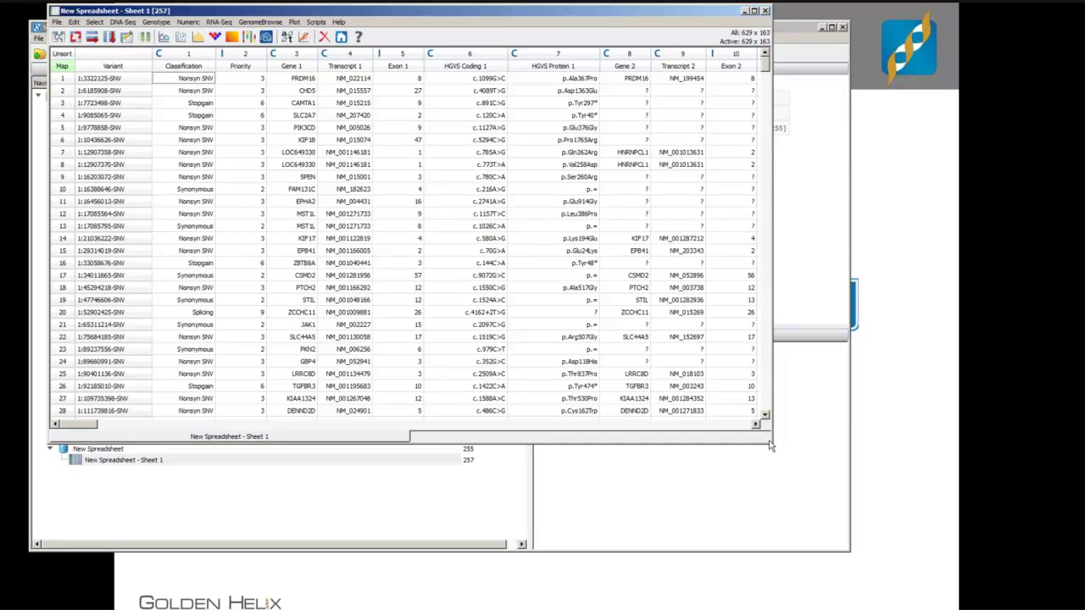
left_click_drag(770, 442, 995, 583)
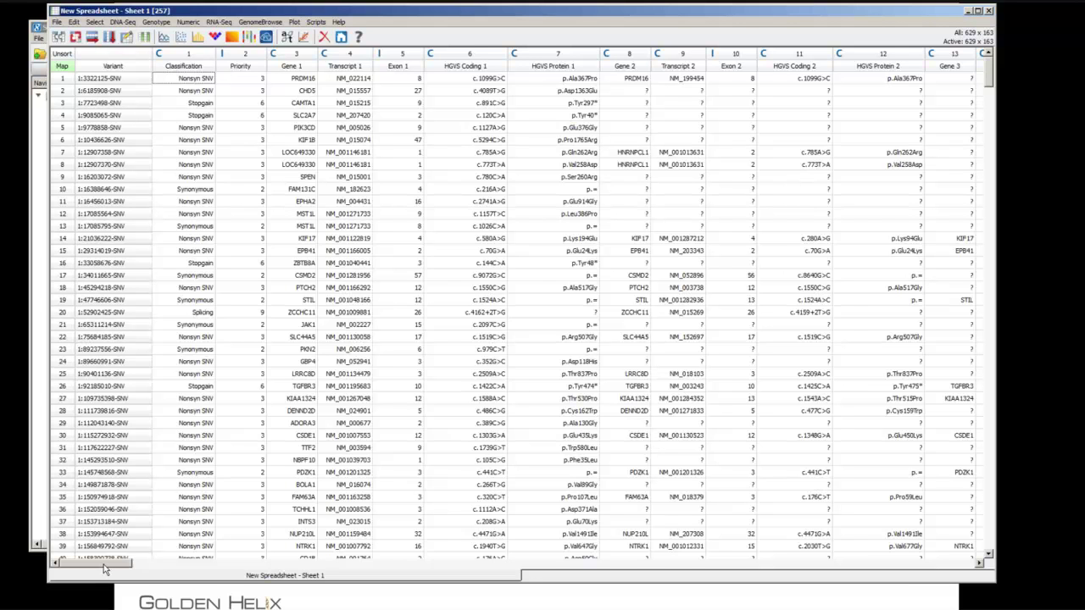
left_click_drag(104, 563, 712, 551)
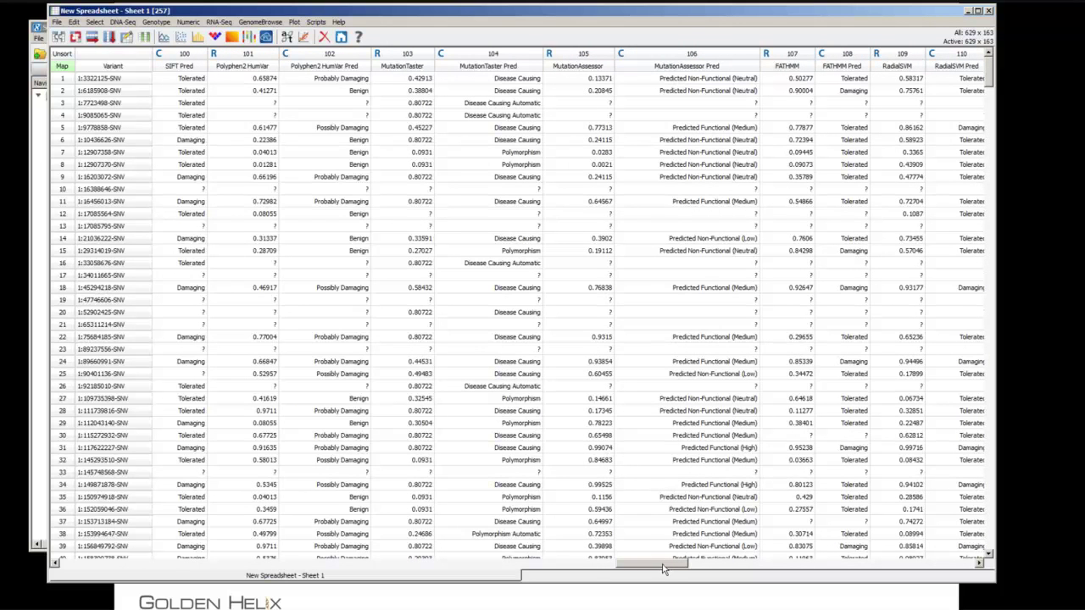
left_click_drag(666, 569, 910, 559)
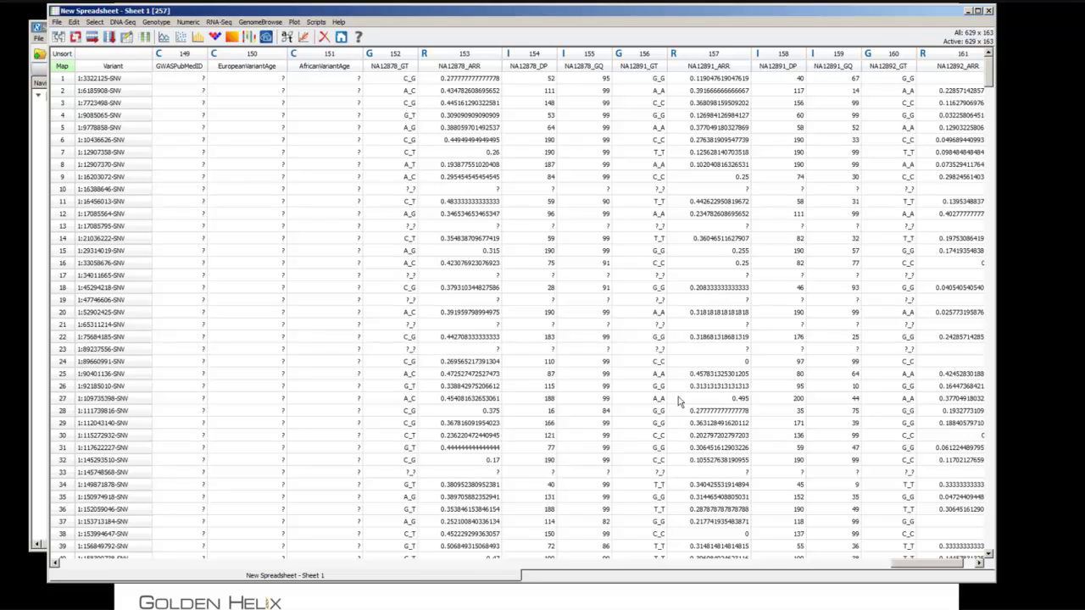
left_click(988, 11)
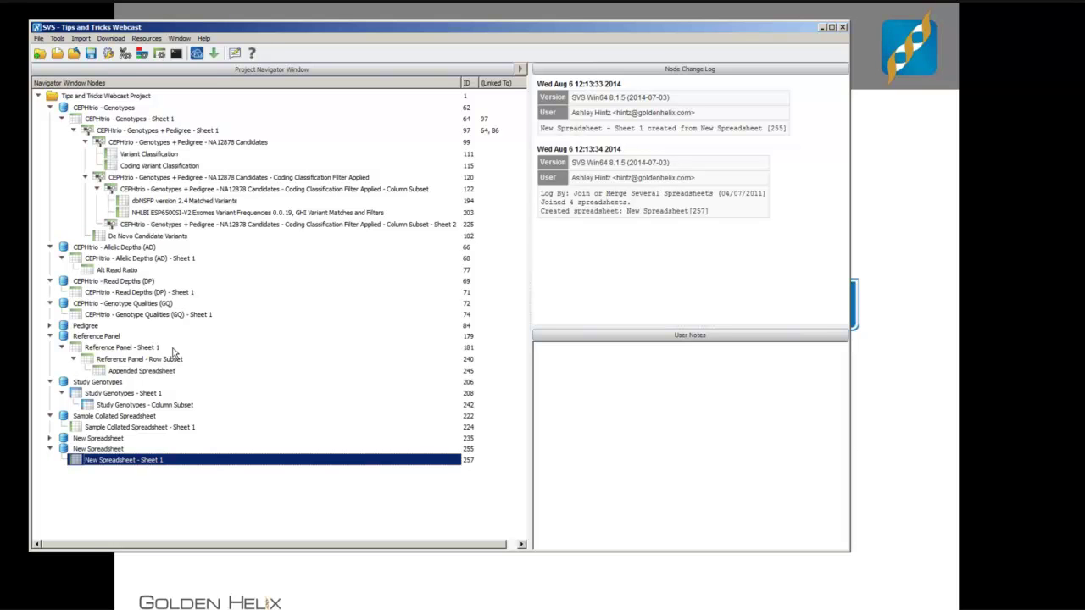
In Reference Panel, activate rows whose Region is CENTRAL_SOUTH_ASIA, CEU or CHB.
double_click(98, 347)
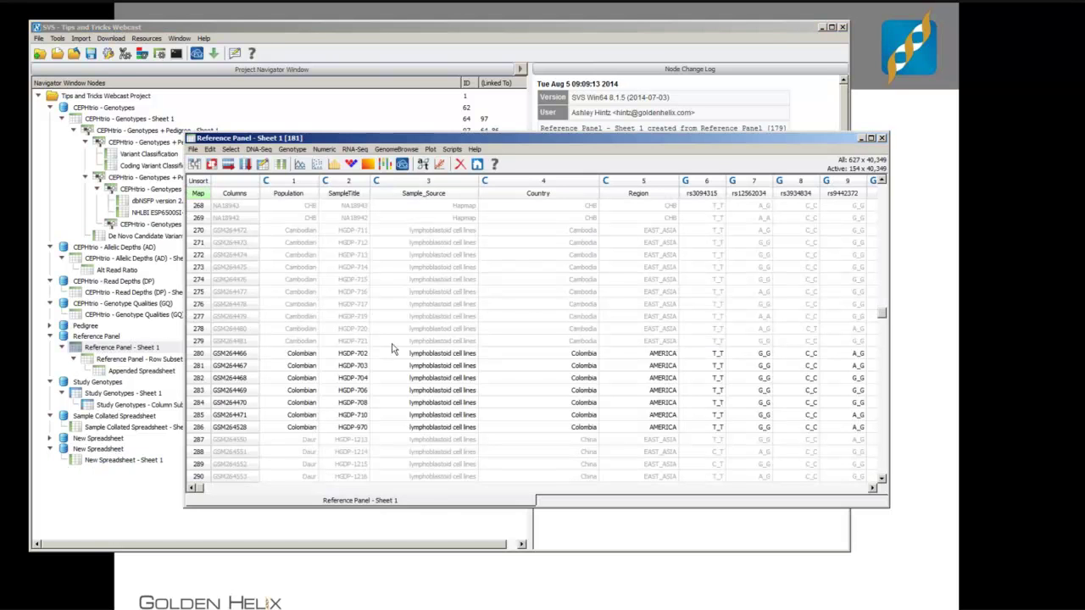
right_click(541, 198)
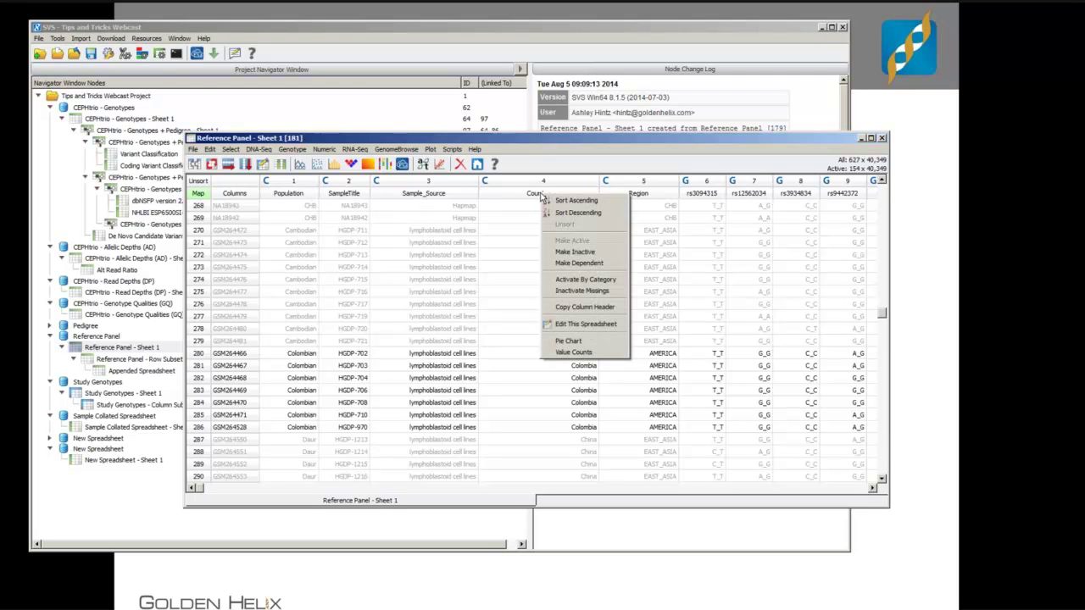
right_click(646, 189)
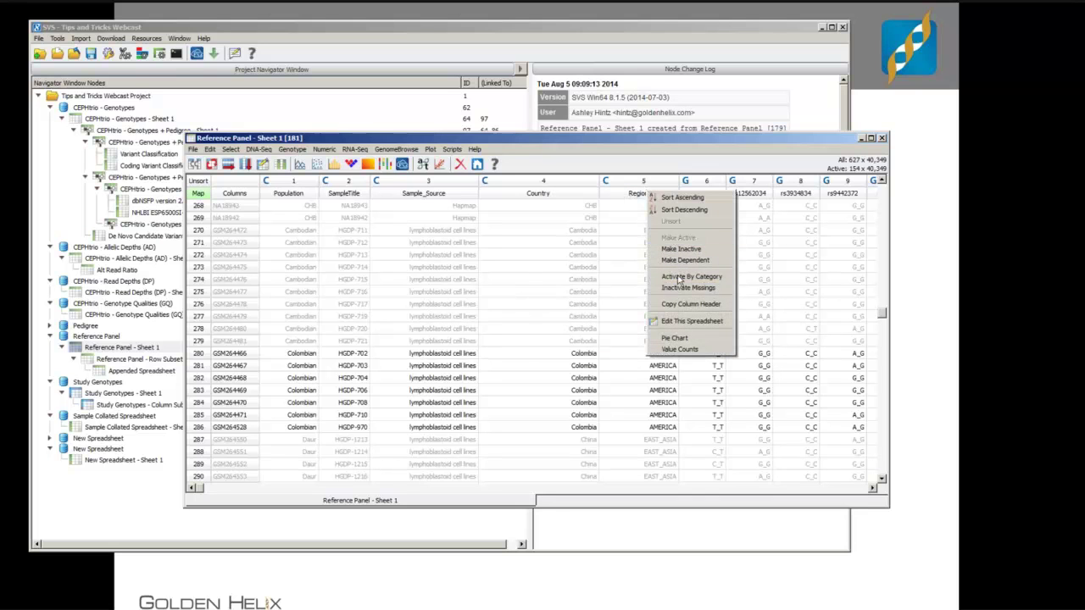
left_click(687, 277)
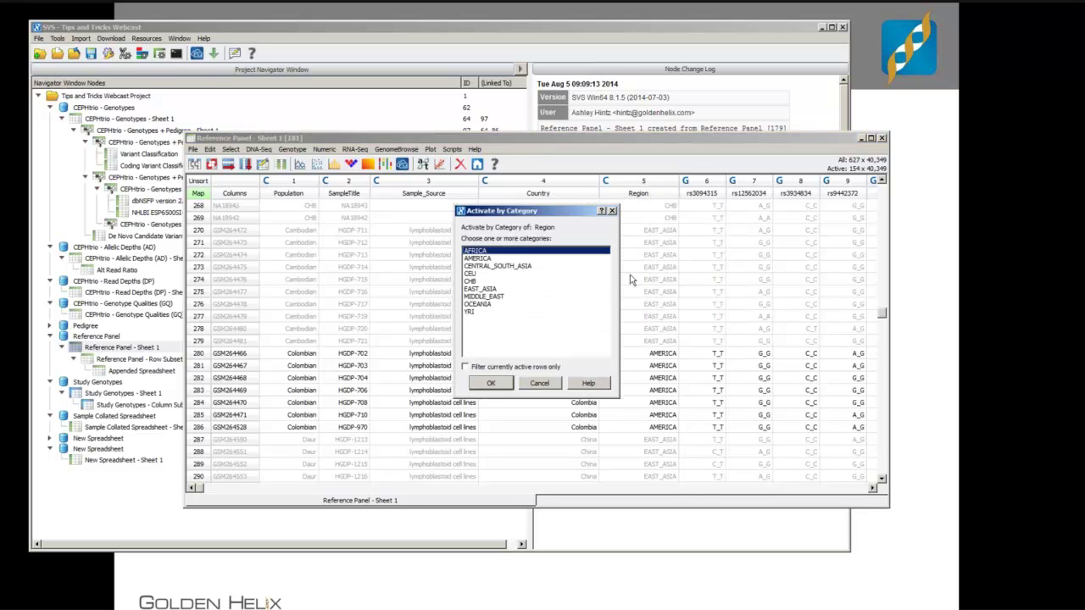
left_click(479, 266)
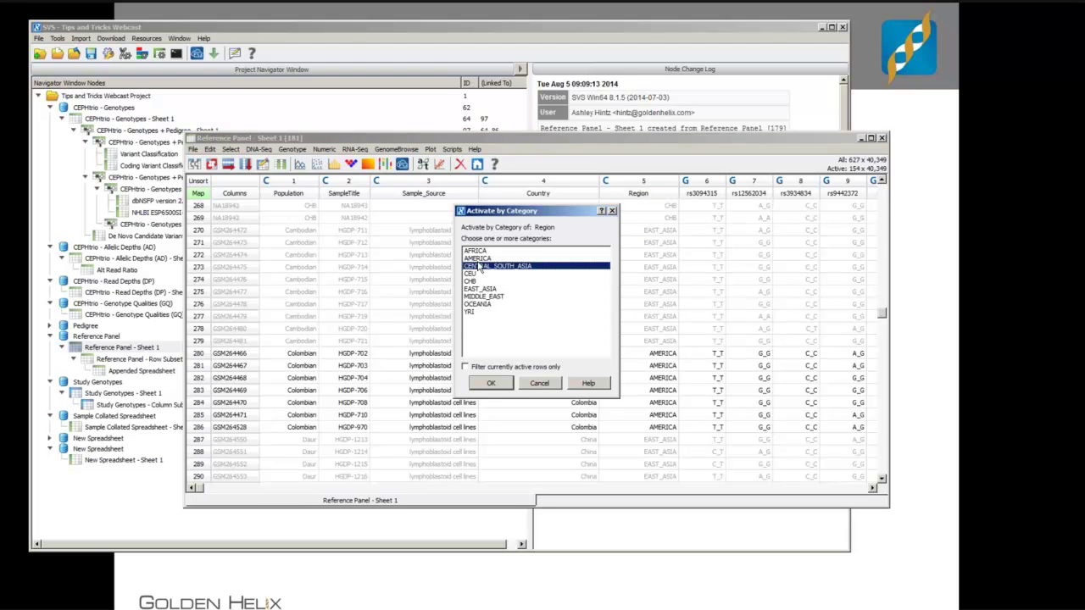
left_click(471, 282, "shift")
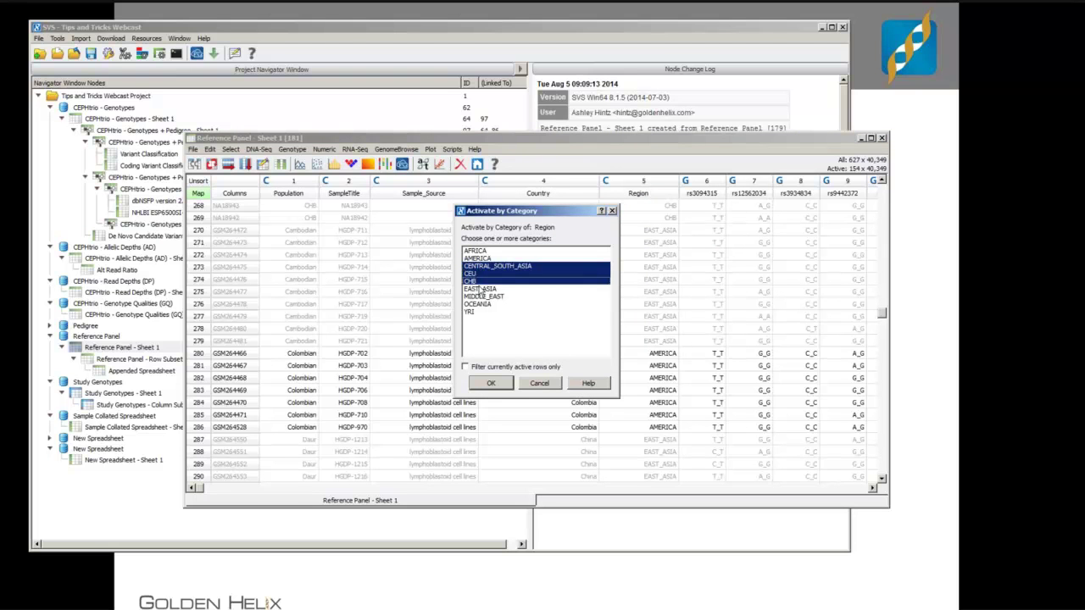
left_click(491, 383)
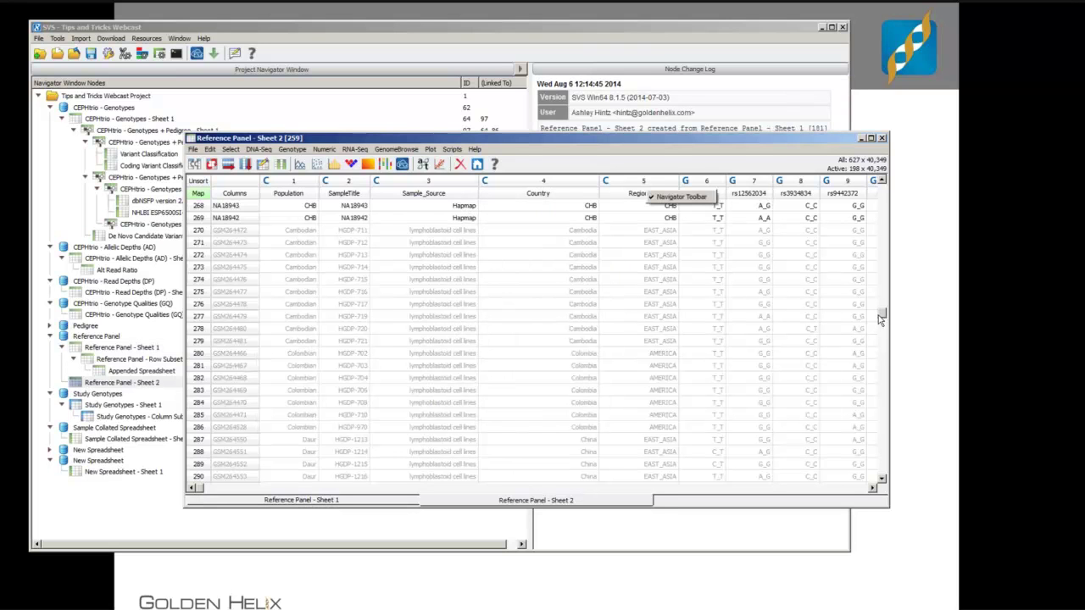
Make a Row Subset of the active rows, close both windows, and open Study Genotypes - Sheet 1.
mouse_move(881, 319)
left_mouse_down()
mouse_move(880, 331)
mouse_move(881, 315)
left_mouse_up()
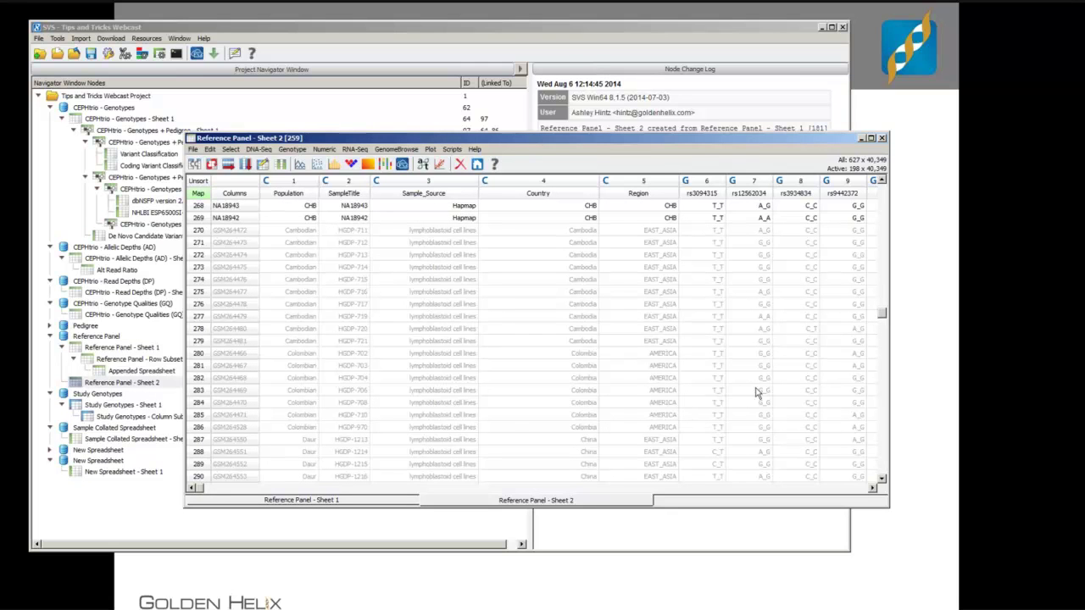
left_click_drag(883, 315, 881, 331)
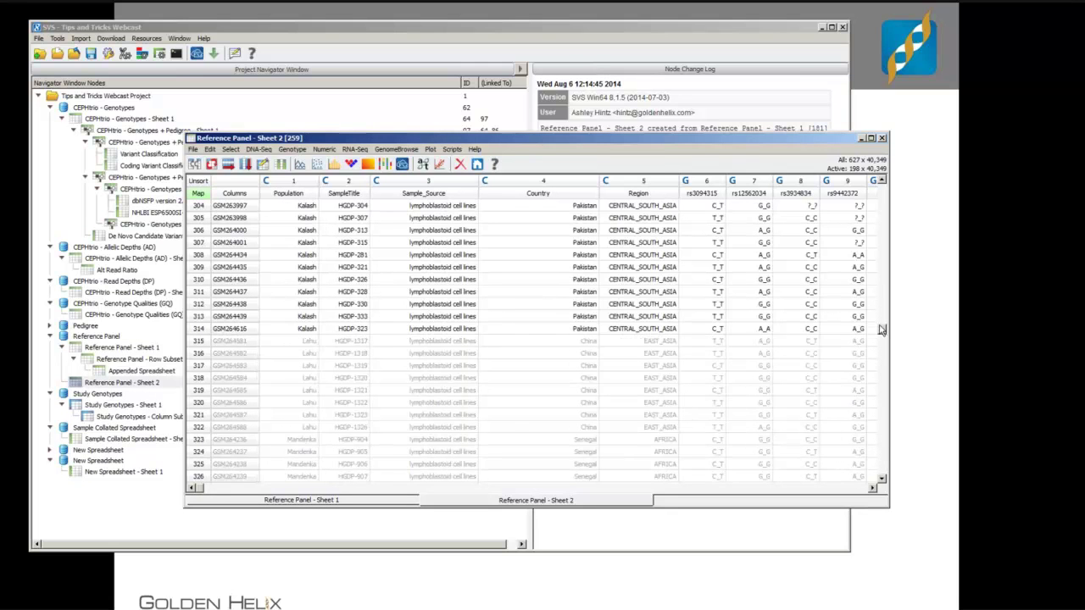
left_click(228, 166)
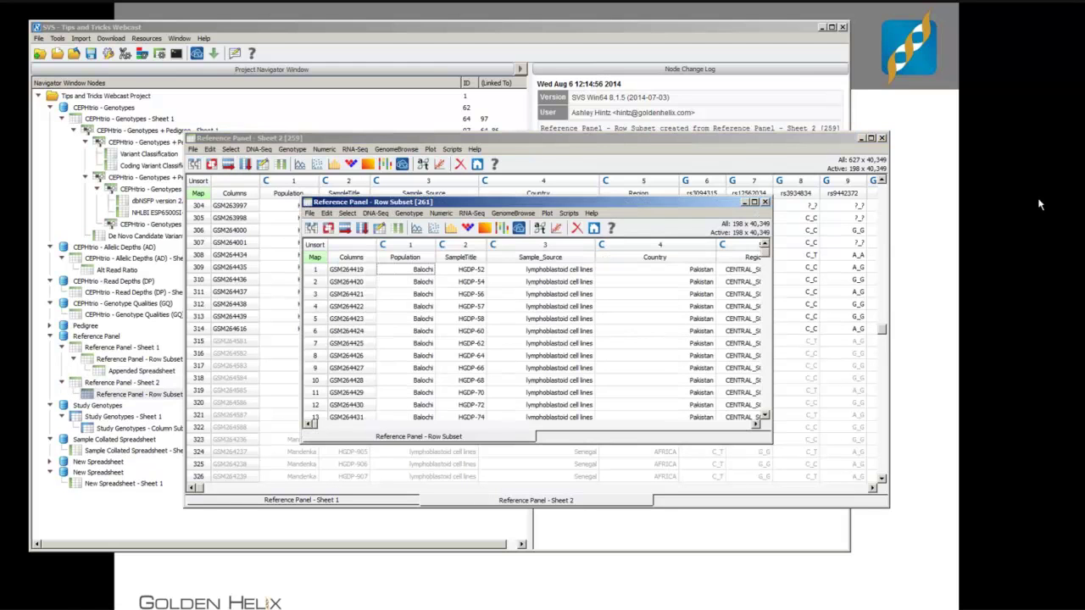
left_click(882, 138)
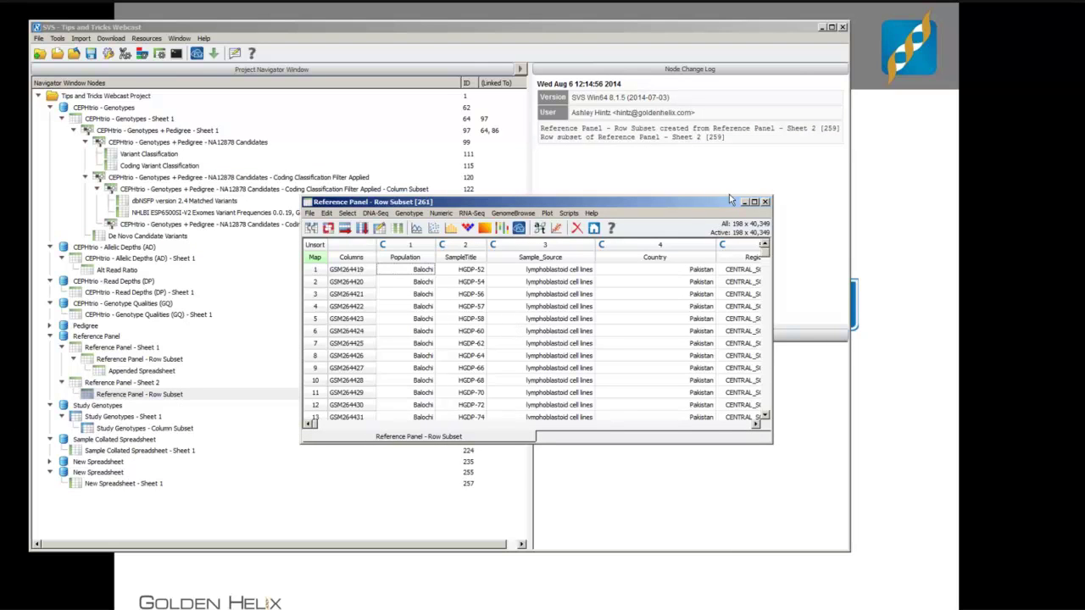
left_click(765, 202)
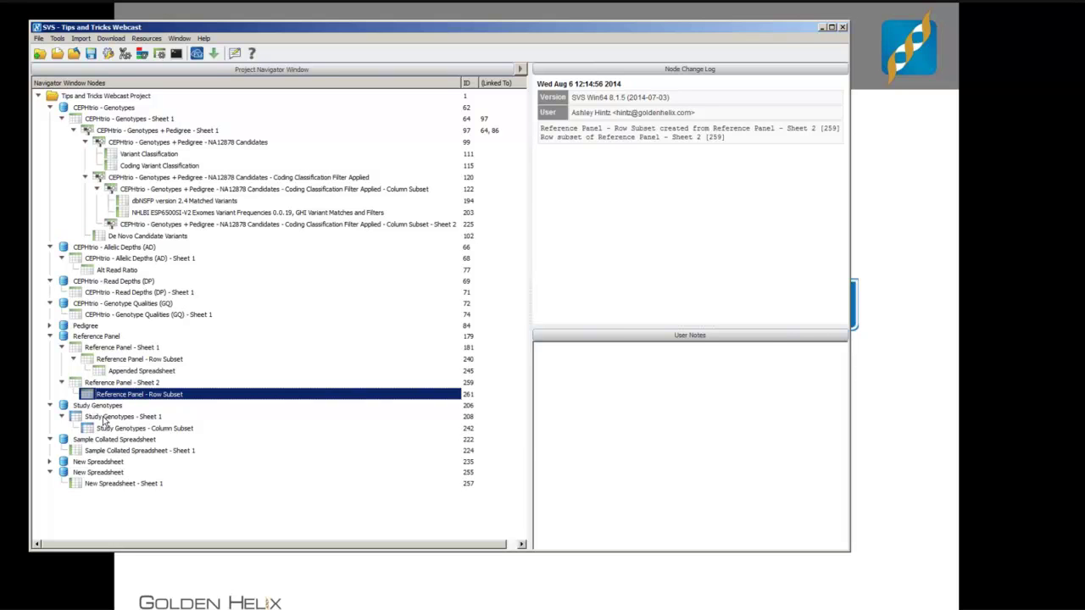
double_click(103, 418)
left_click(310, 214)
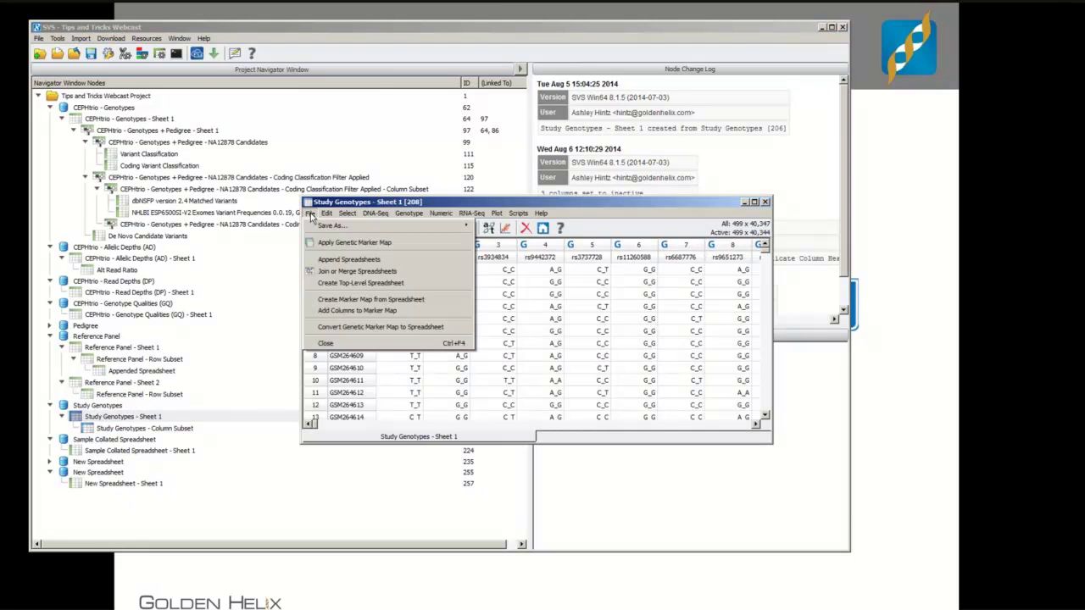
Append Reference Panel - Row Subset to Study Genotypes - Sheet 1, filling with missings under the current spreadsheet.
left_click(338, 261)
left_click_drag(650, 289, 643, 386)
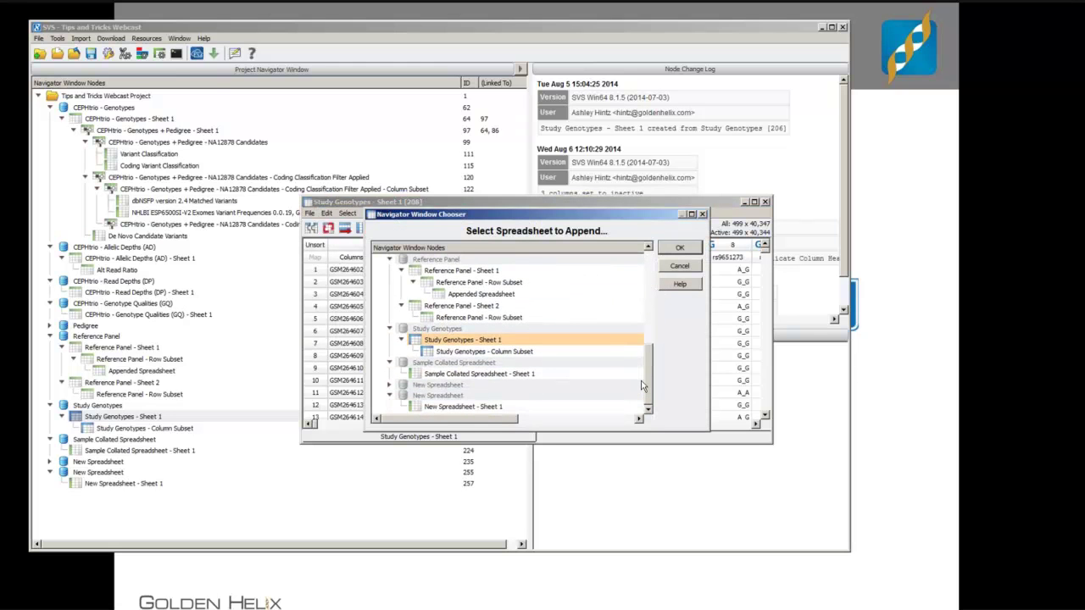
left_click(477, 319)
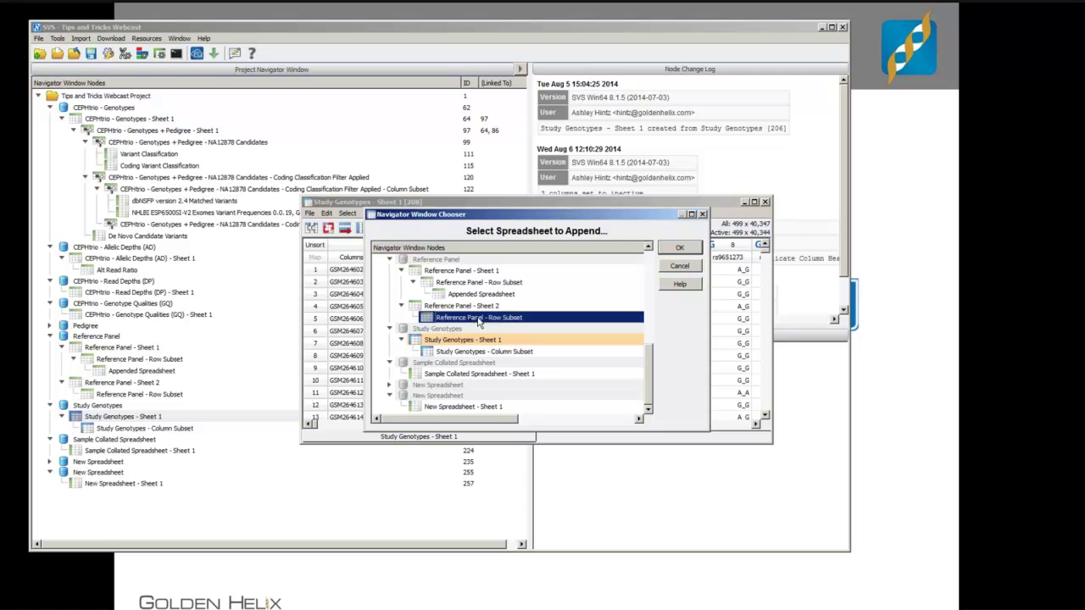
left_click(680, 248)
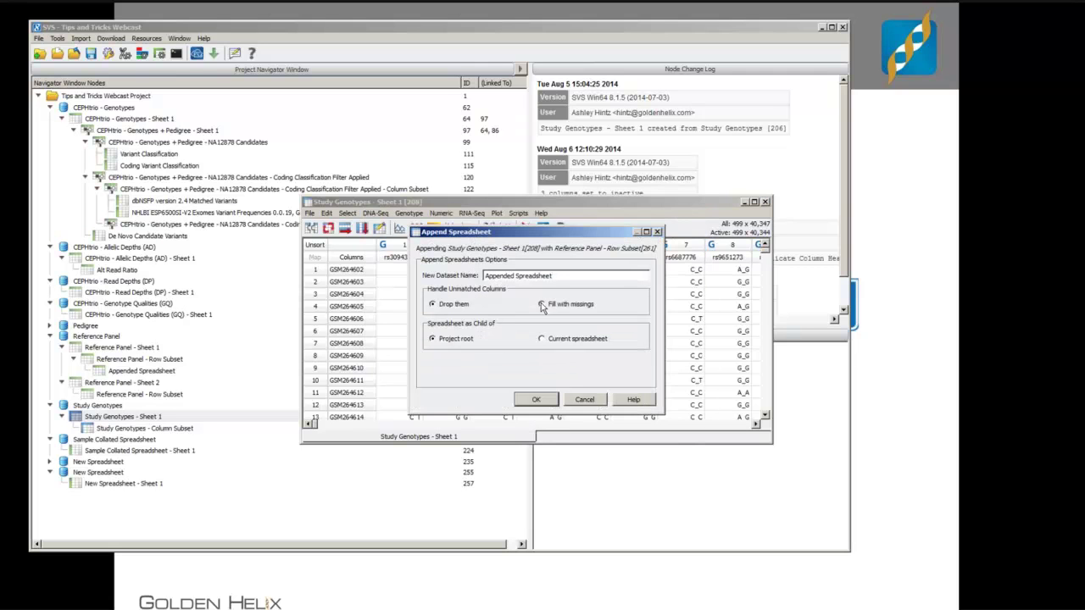
left_click(543, 305)
left_click(542, 340)
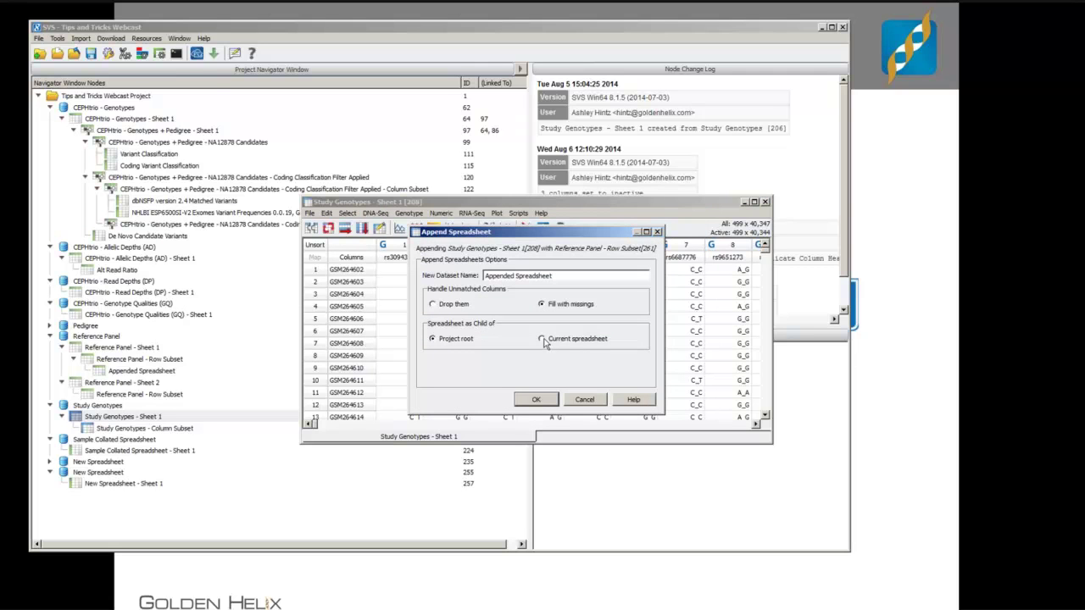
left_click(537, 400)
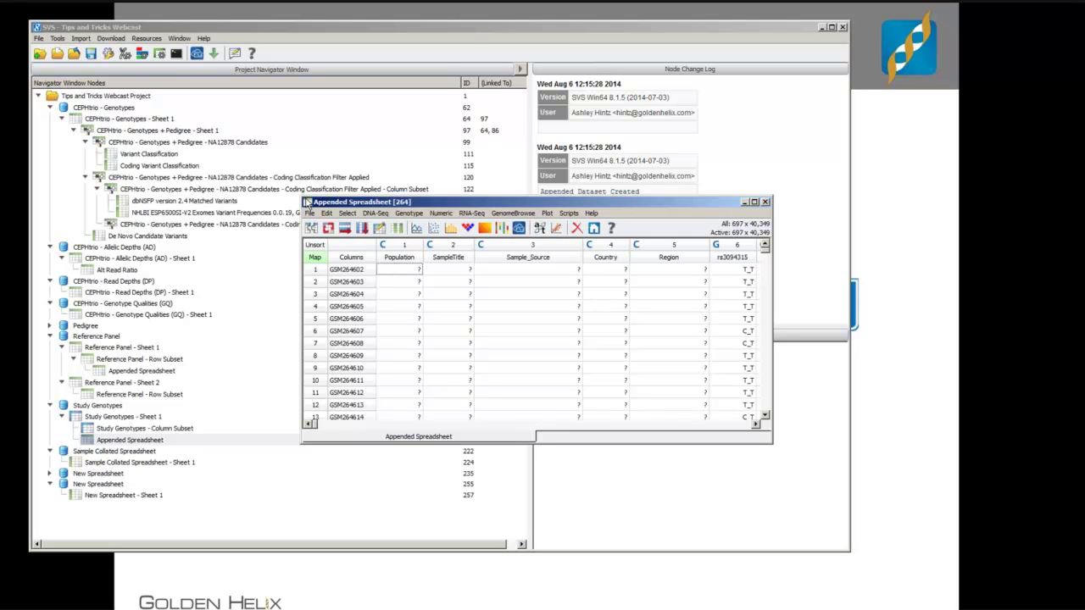
Close the Appended Spreadsheet and Sheet 1, then reopen Study Genotypes - Sheet 1.
left_click(765, 203)
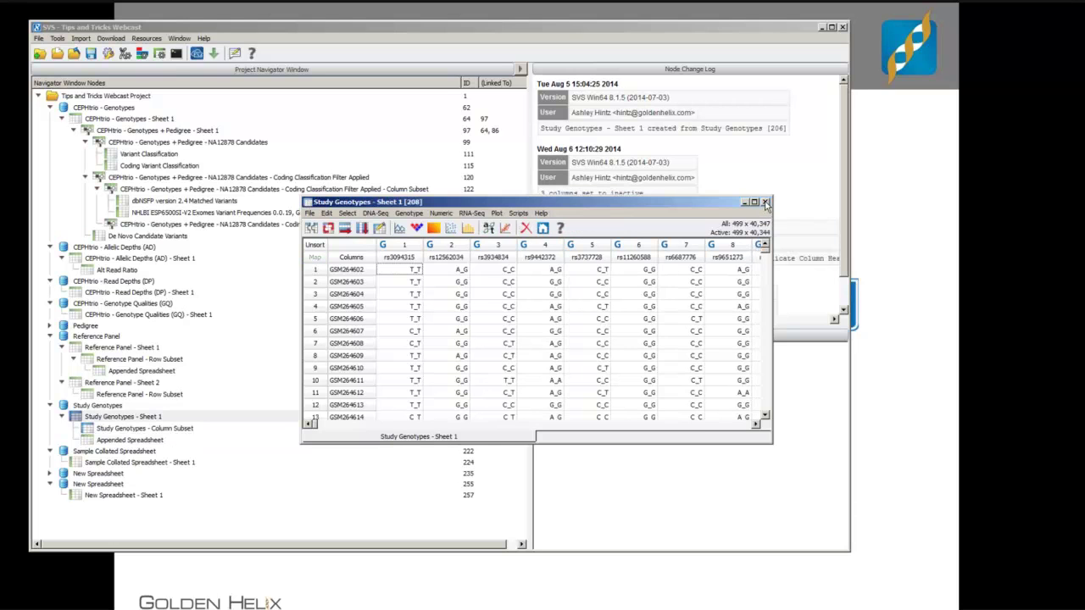
left_click(765, 203)
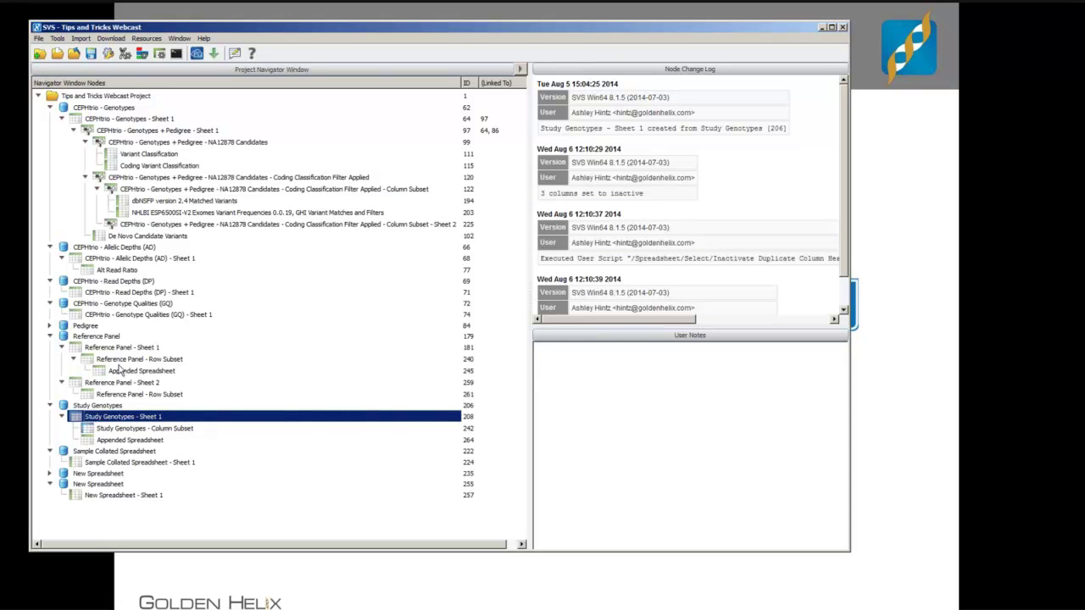
double_click(100, 417)
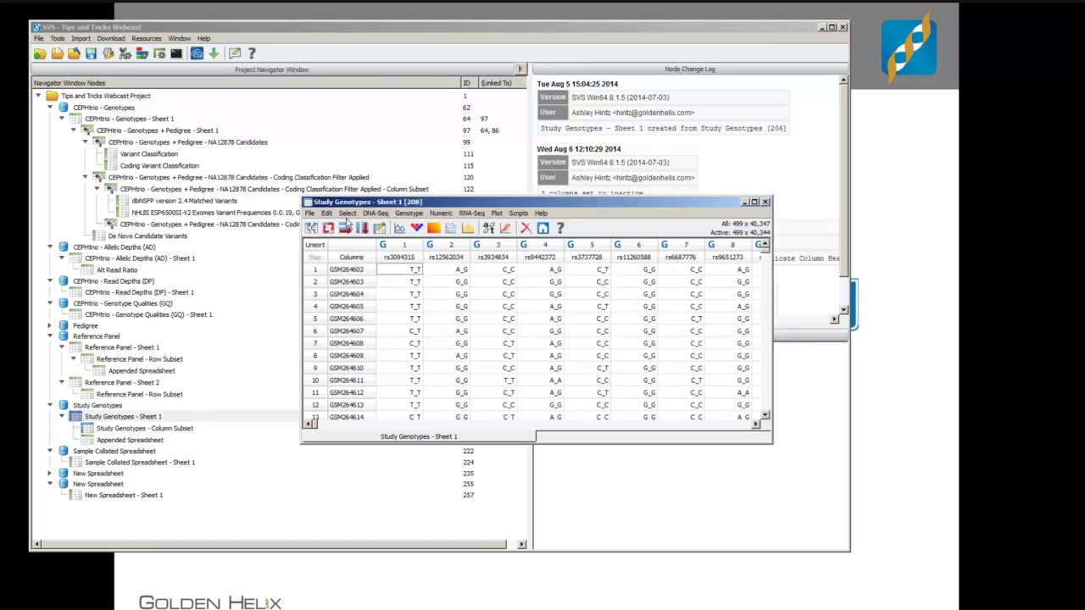
Activate all rows into Study Genotypes - Sheet 2 and try joining Reference Panel - Row Subset.
left_click(348, 213)
left_click(358, 254)
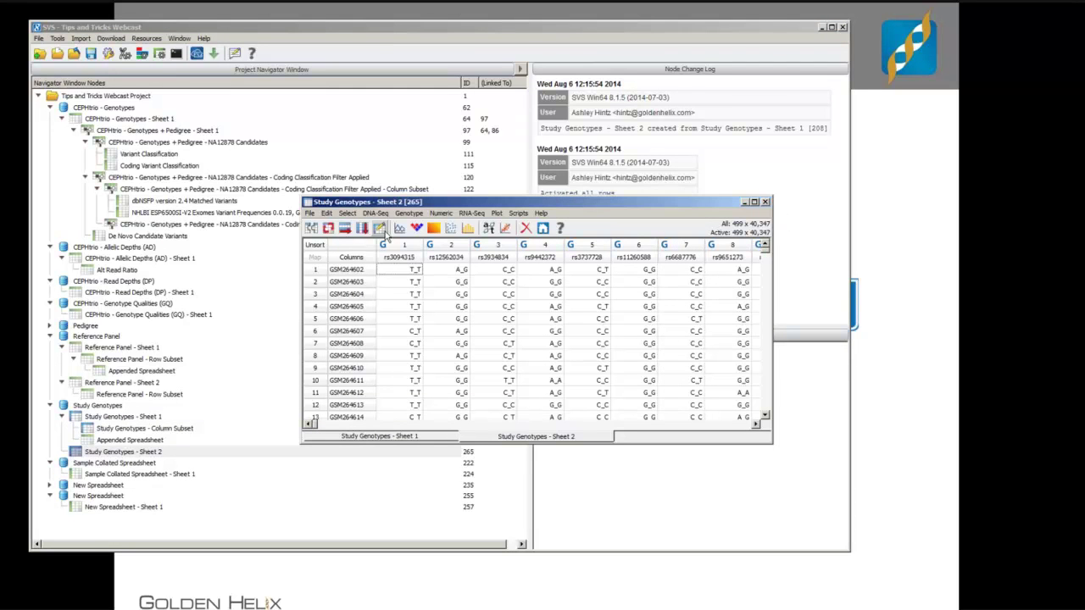
left_click(311, 228)
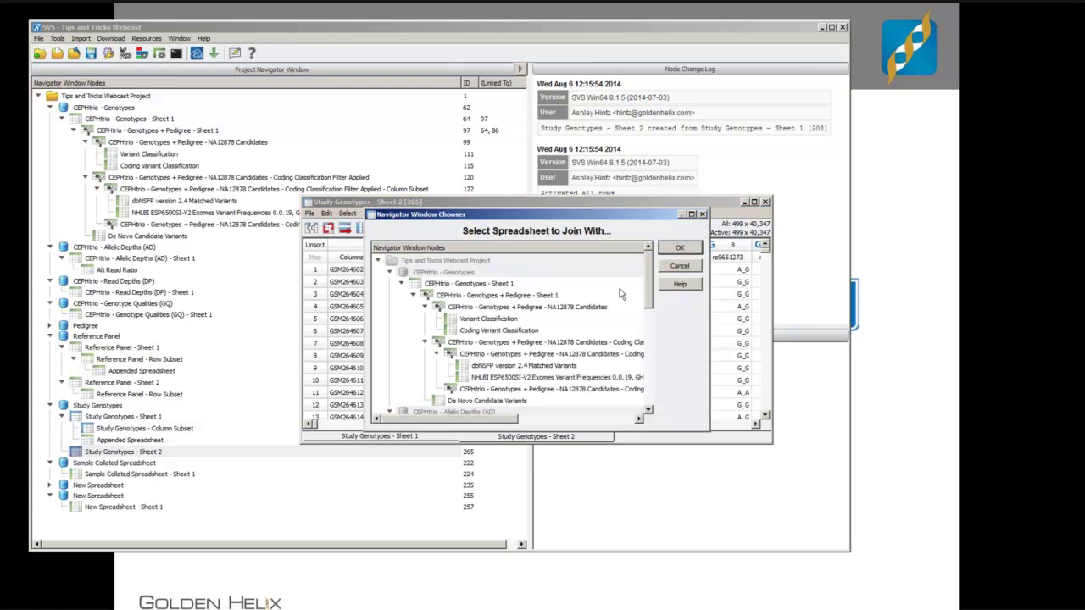
left_click_drag(650, 291, 649, 396)
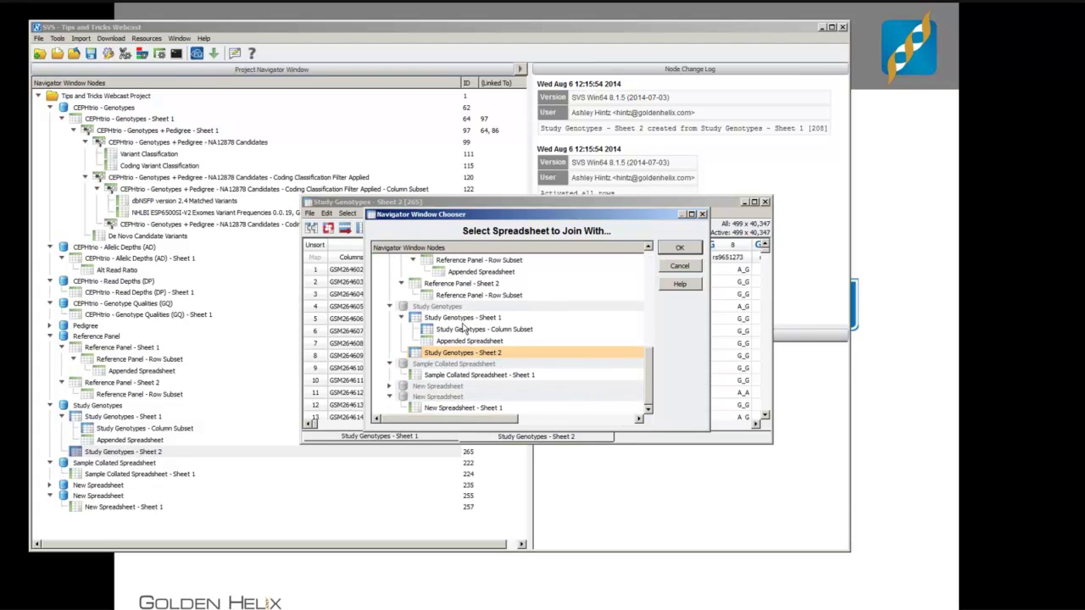
left_click(472, 297)
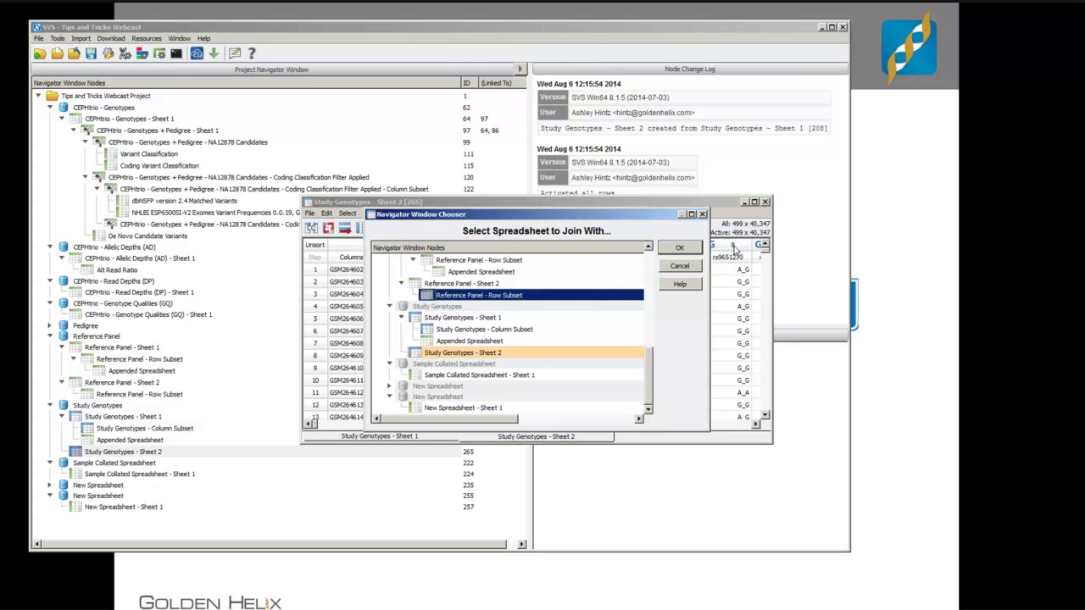
left_click(690, 249)
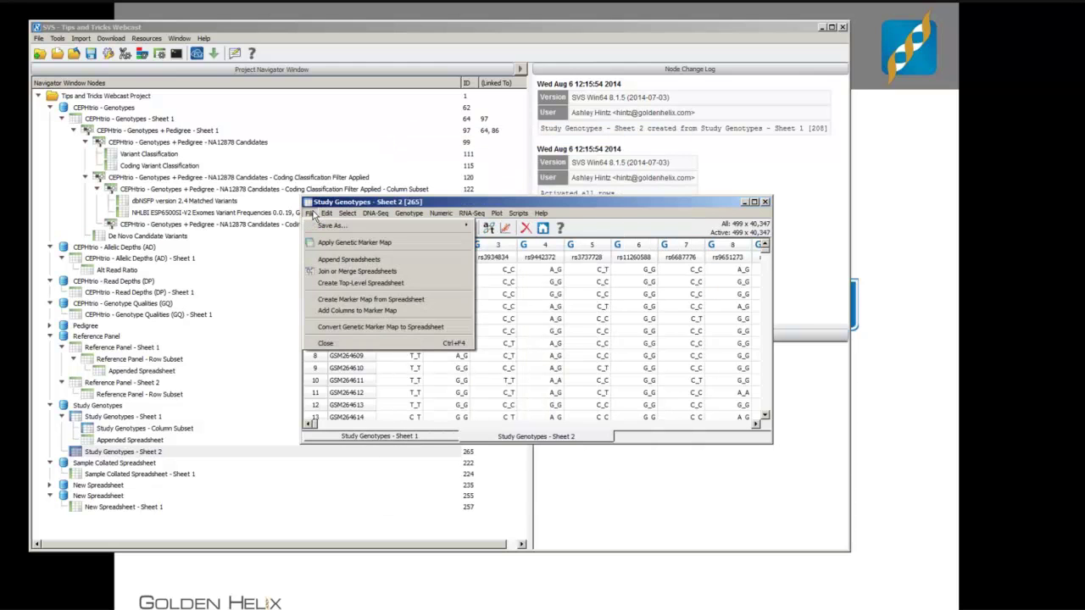
Attempt appending Reference Panel - Row Subset to Sheet 2 with Fill with missings, under the current spreadsheet.
left_click(329, 259)
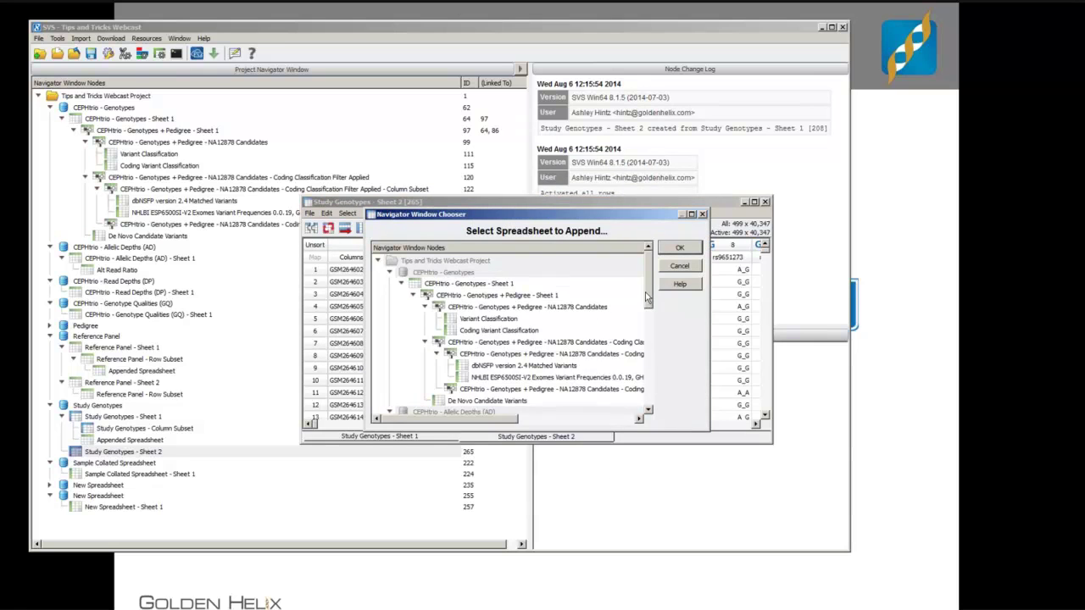
left_click_drag(646, 297, 638, 398)
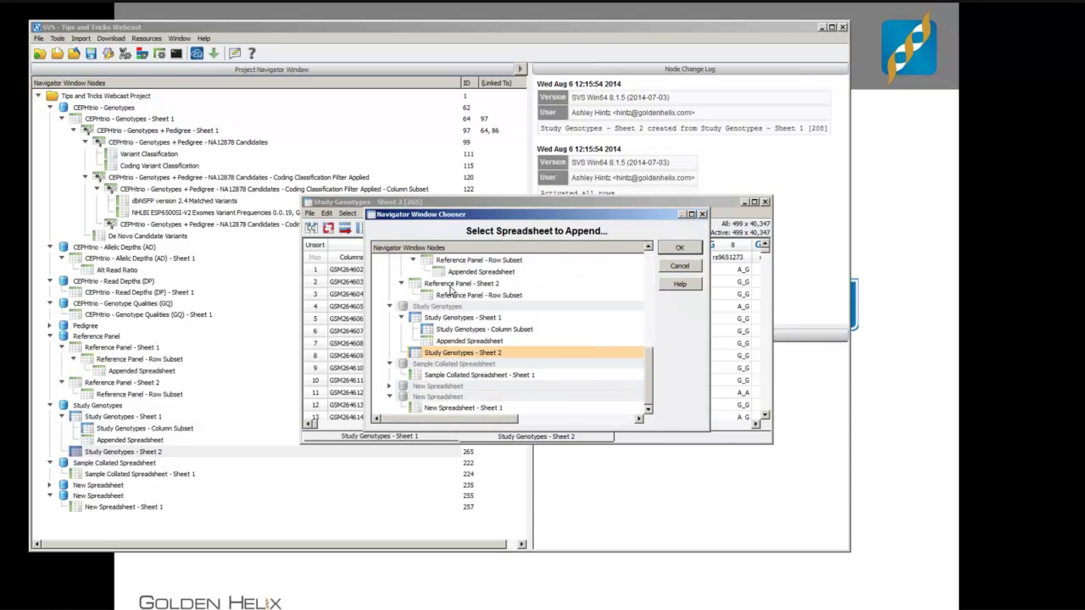
left_click(453, 295)
left_click(680, 249)
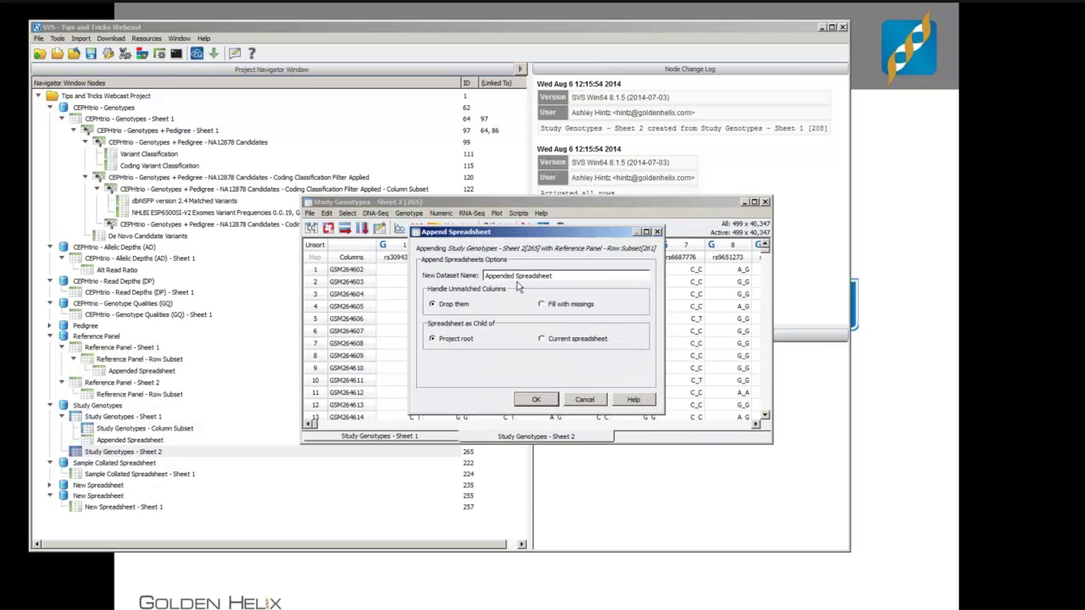
left_click(568, 305)
left_click(564, 339)
left_click(534, 400)
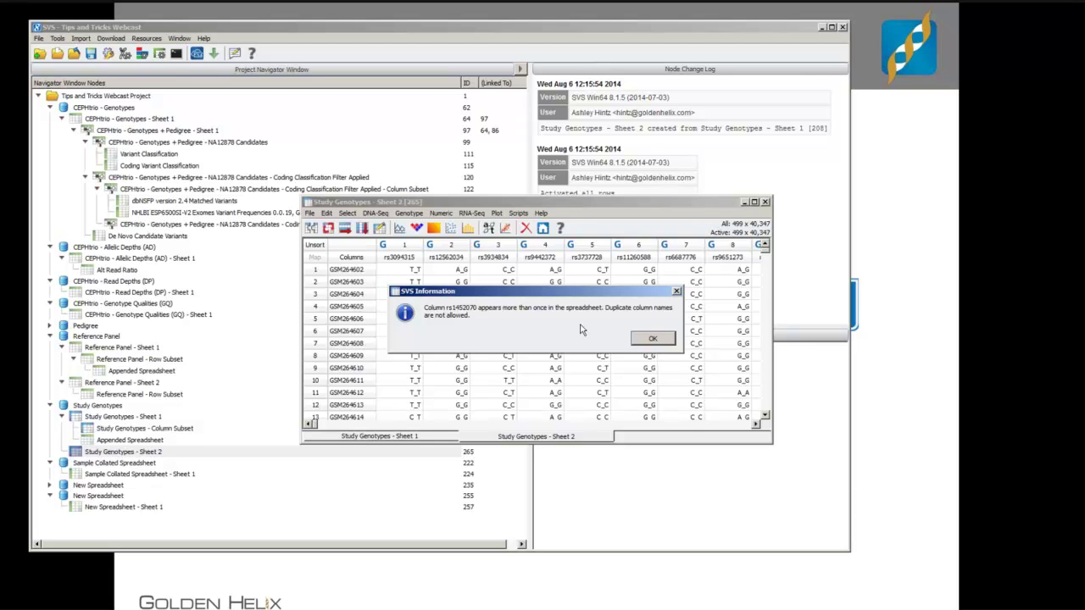
Dismiss the rs1452070 duplicate error, inactivate the 3 duplicate column headers, and retry Append Spreadsheets.
left_click(651, 340)
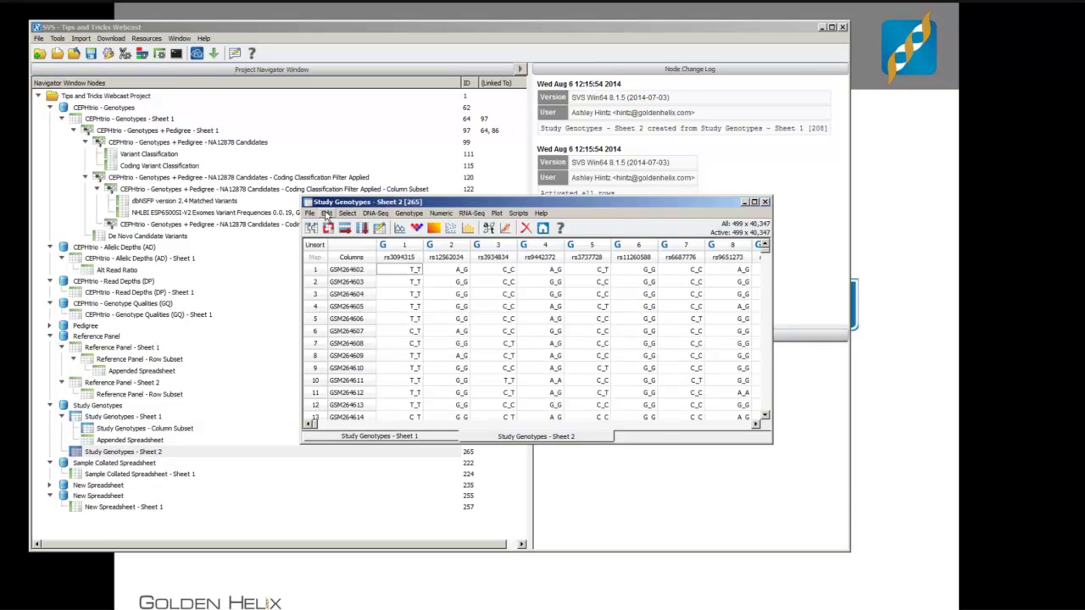
left_click(346, 213)
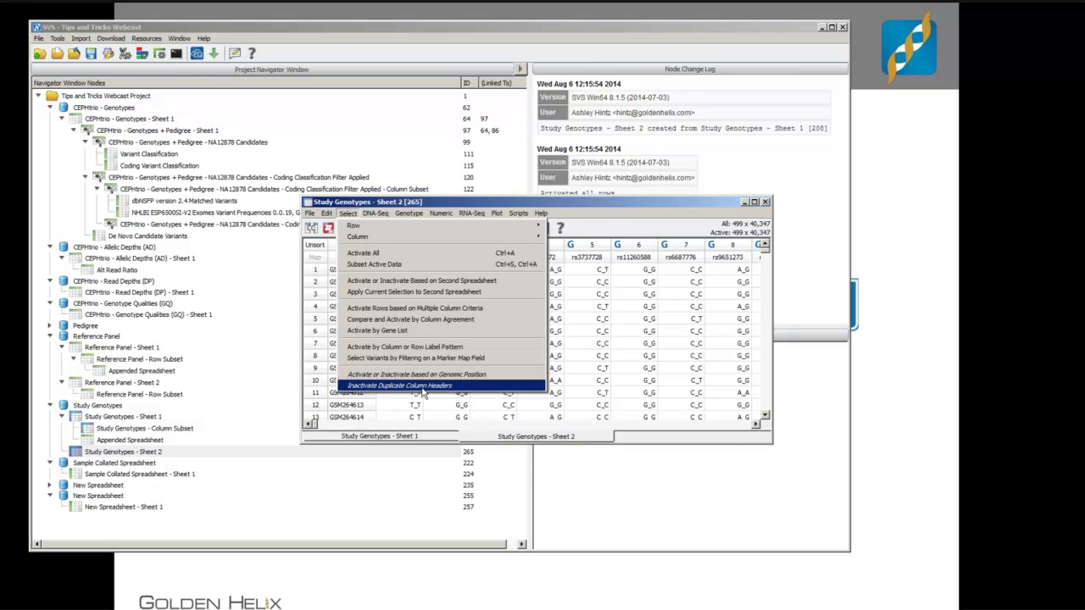
left_click(422, 391)
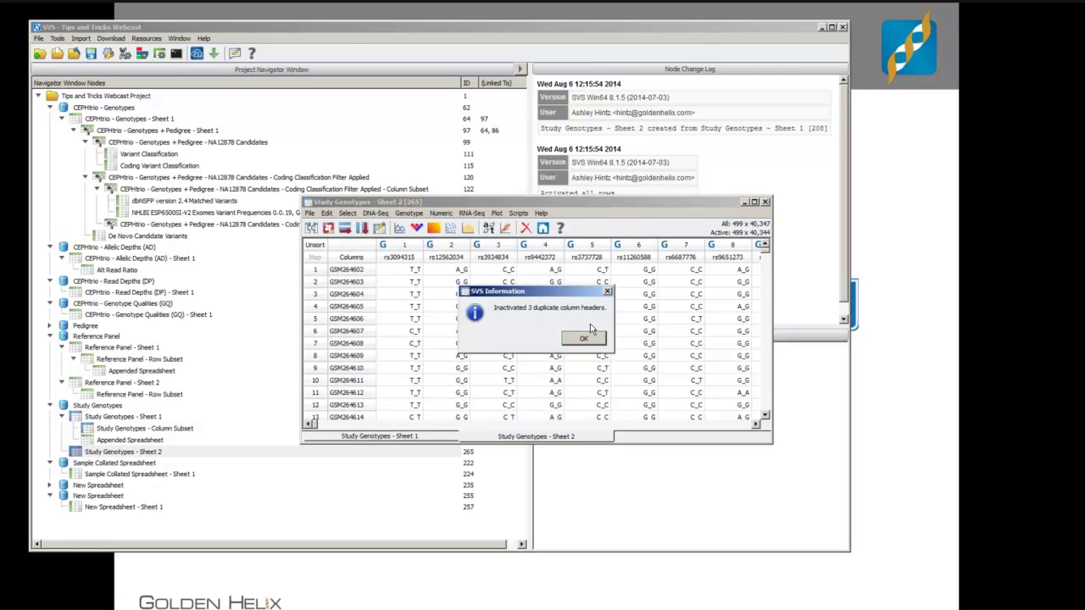
left_click(583, 340)
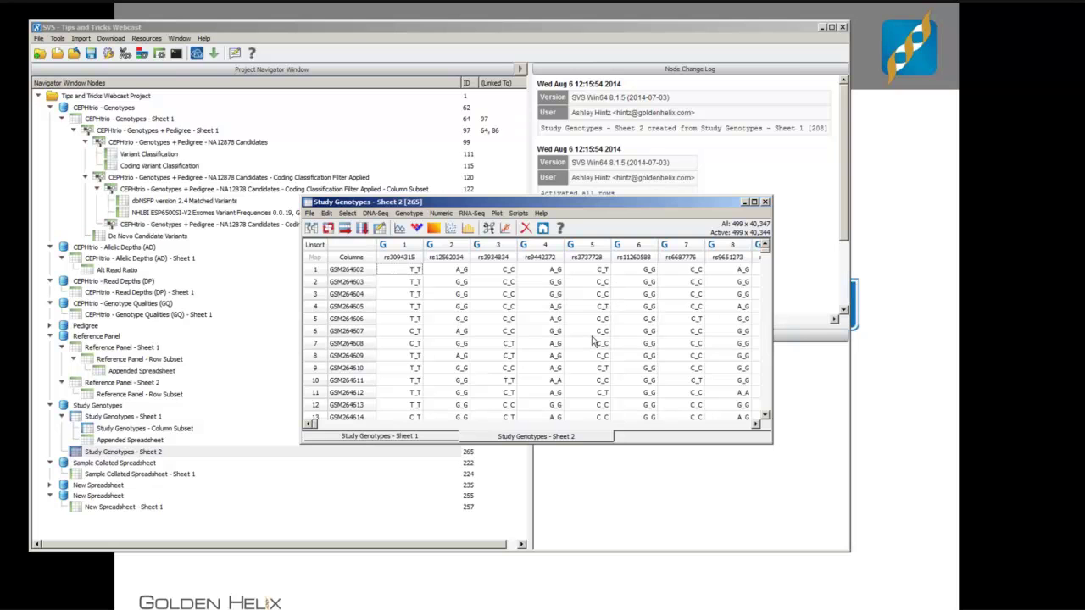
left_click(311, 214)
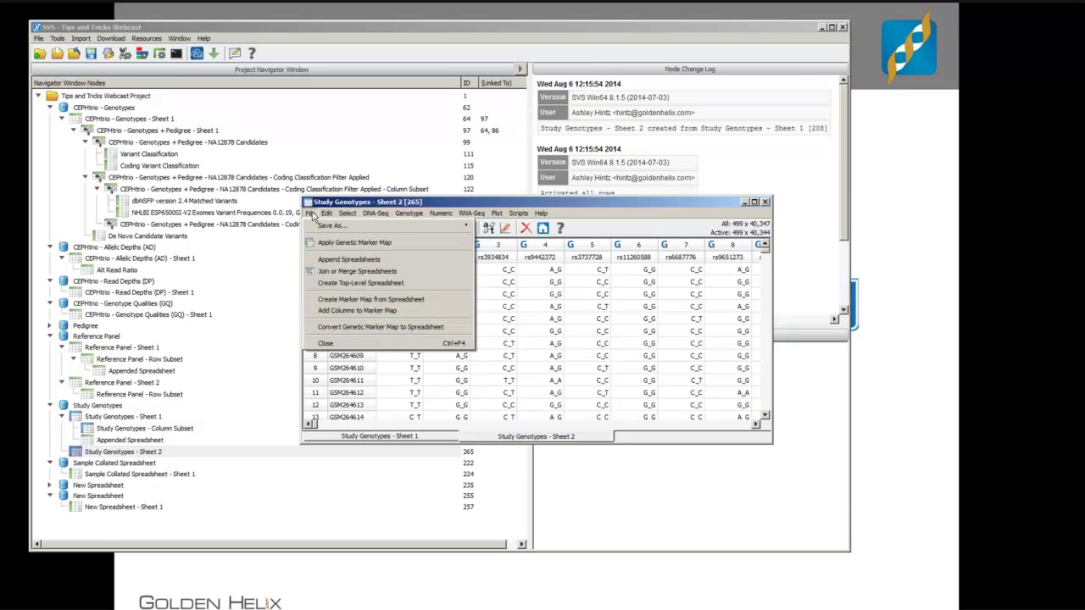
left_click(339, 261)
Append Reference Panel - Row Subset to Sheet 2 with Fill with missings, placed under the current spreadsheet.
scroll(653, 293, "down", 1)
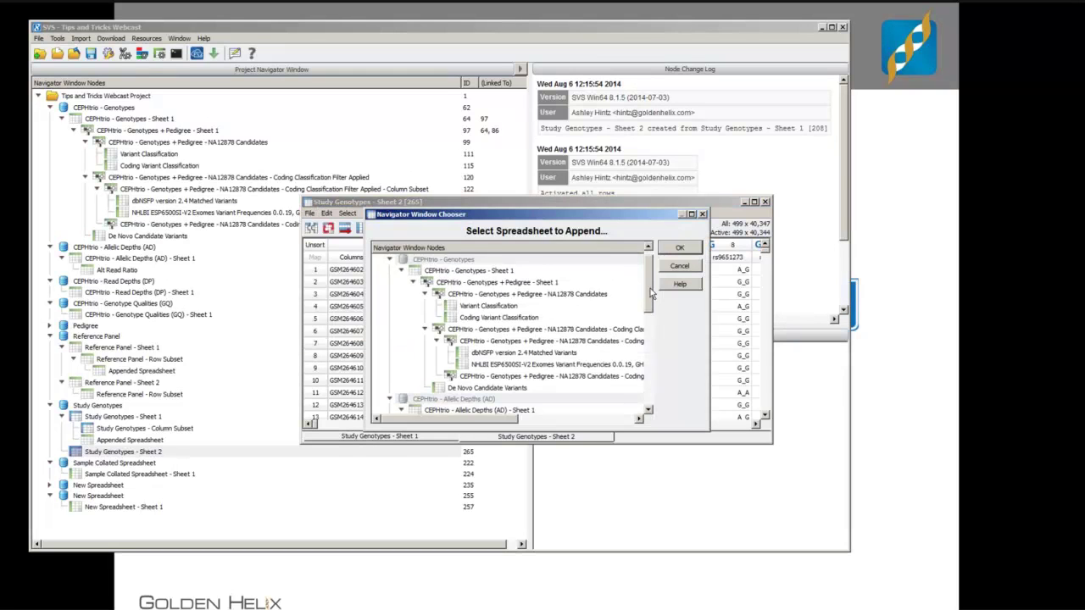
left_click_drag(649, 293, 638, 390)
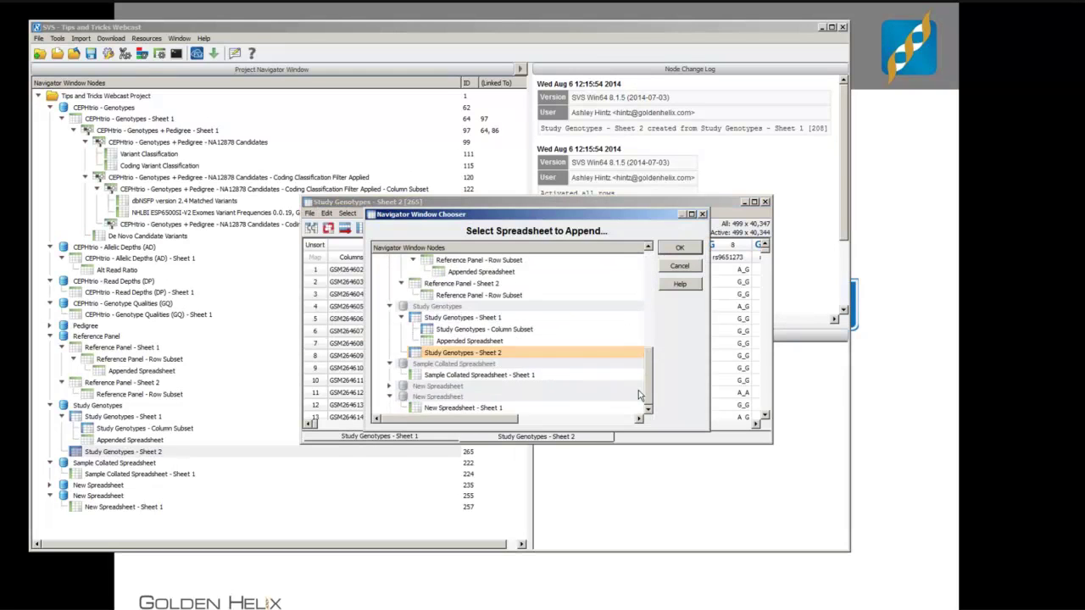
left_click(455, 297)
left_click(685, 249)
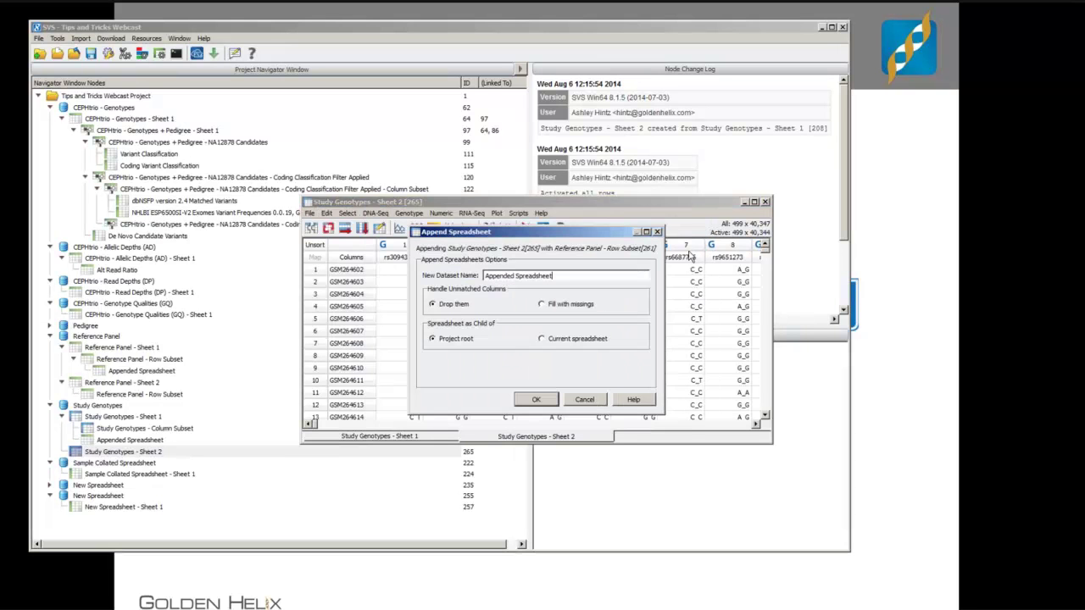
left_click(548, 307)
left_click(547, 339)
left_click(546, 399)
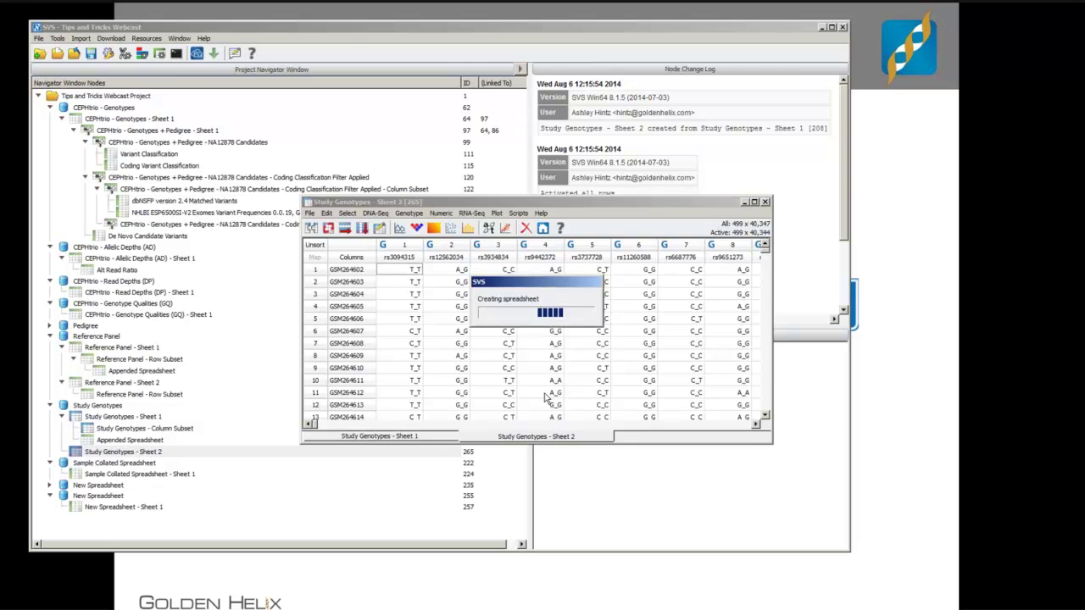
Enlarge and scroll the Appended Spreadsheet, close both windows, then reopen the Appended Spreadsheet.
left_click(307, 200)
left_click(302, 198)
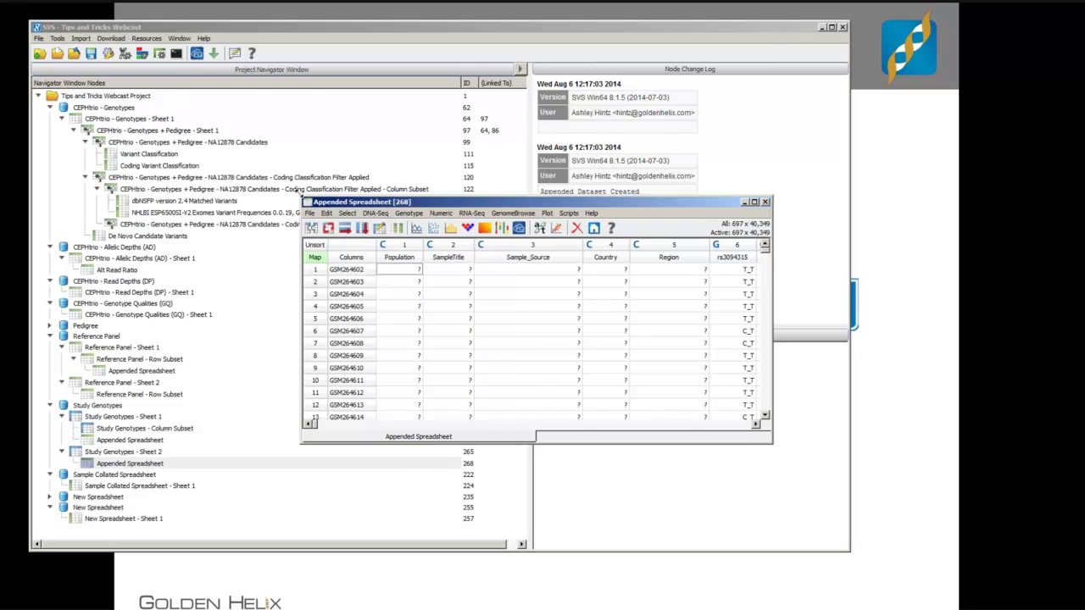
left_click_drag(303, 196, 72, 32)
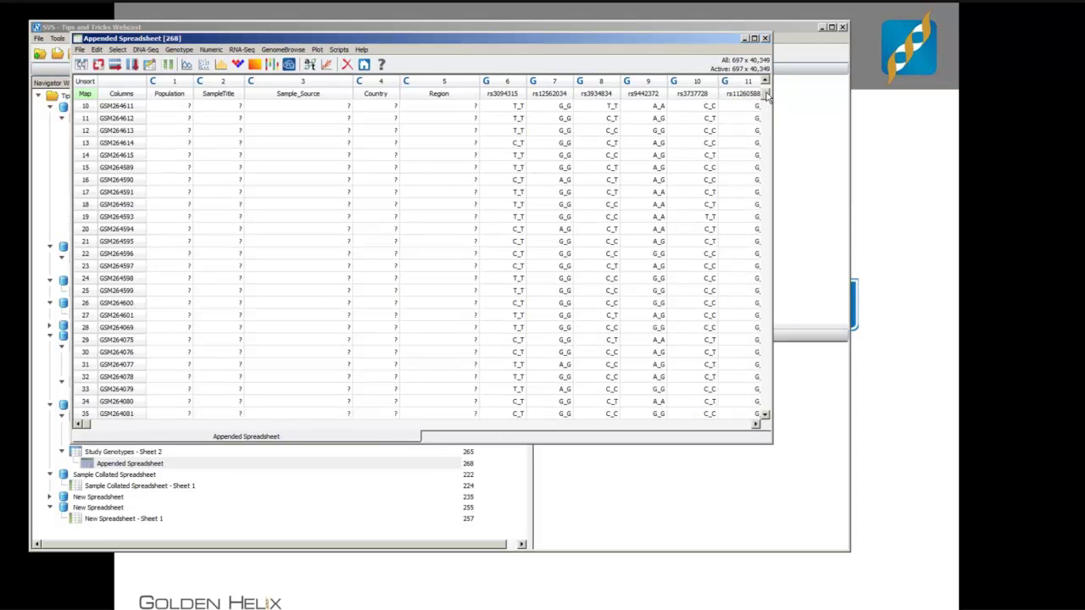
mouse_move(766, 100)
left_mouse_down()
mouse_move(753, 342)
mouse_move(752, 324)
left_mouse_up()
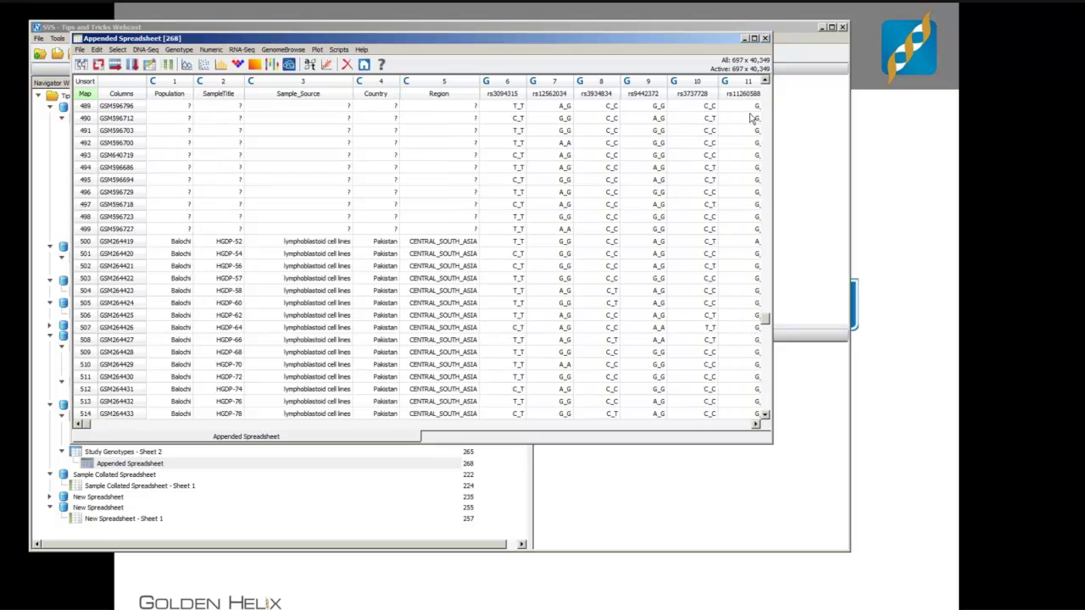
left_click(765, 39)
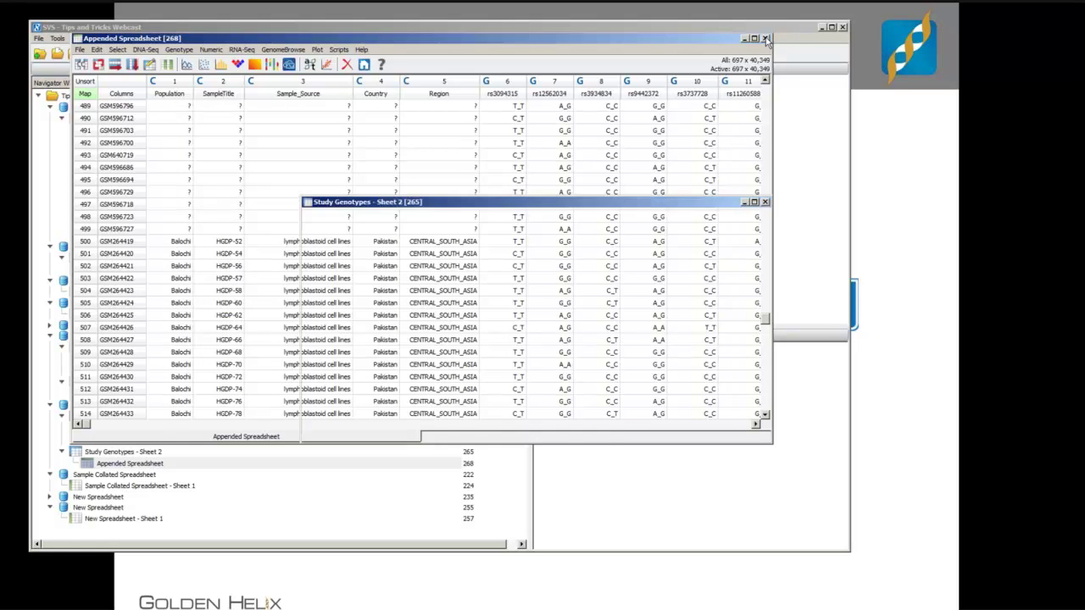
left_click(765, 203)
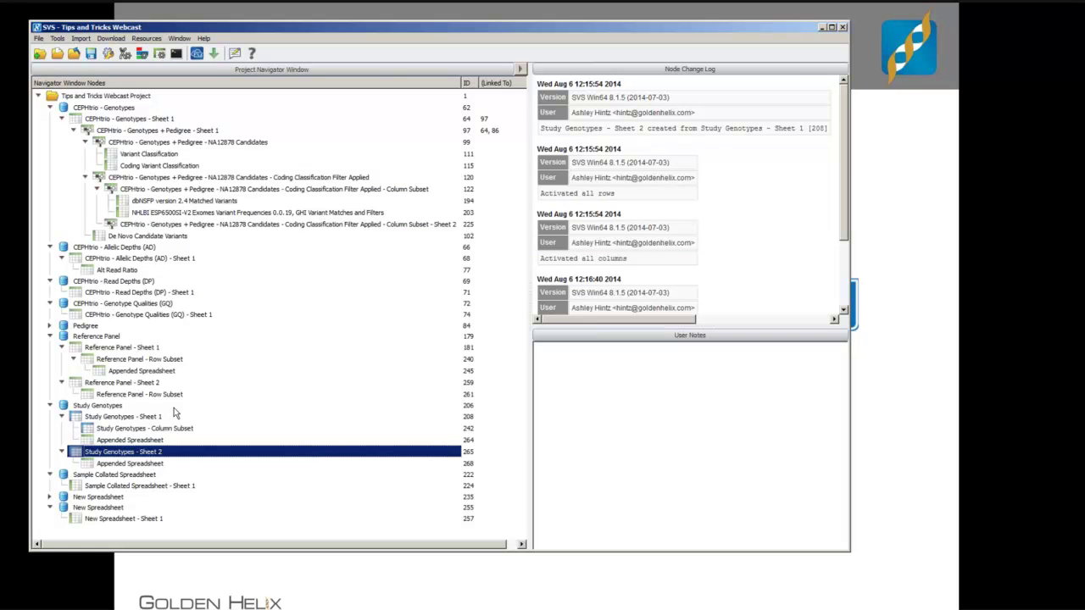
double_click(132, 464)
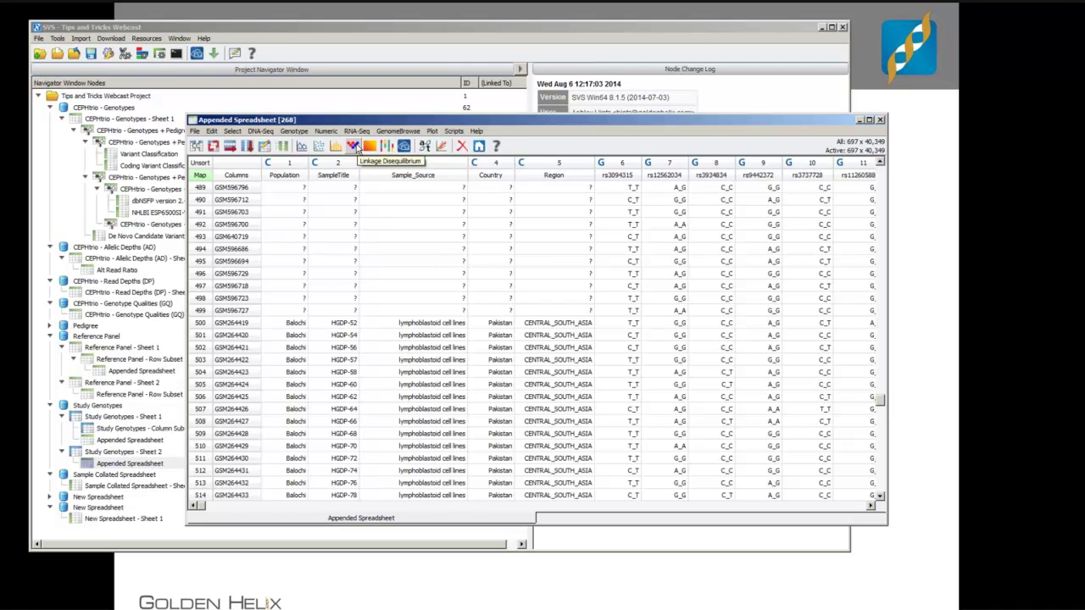
Plot R-squared LD for the Appended Spreadsheet, zoomed on chromosome 1 near 92 Mb around TGFBR3–GLMN.
left_click(354, 146)
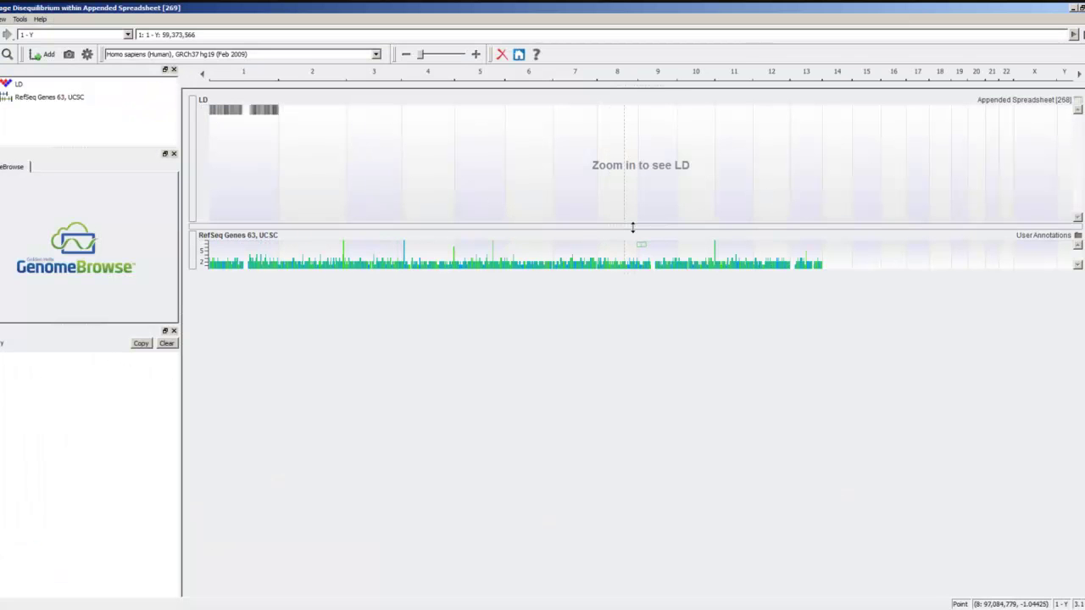
left_click_drag(633, 227, 627, 357)
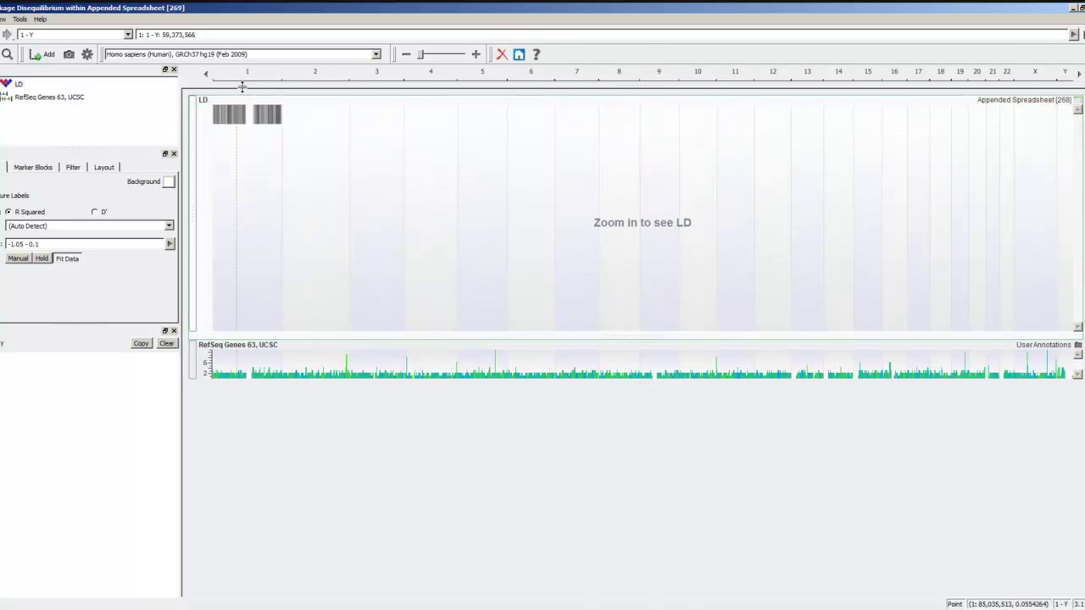
left_click(248, 74)
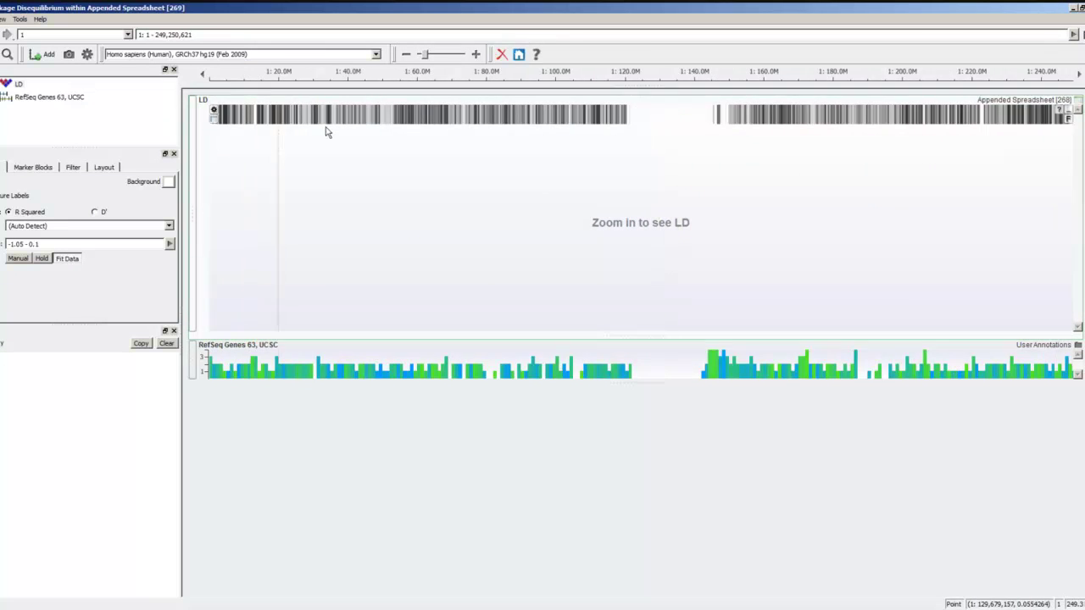
mouse_move(529, 191)
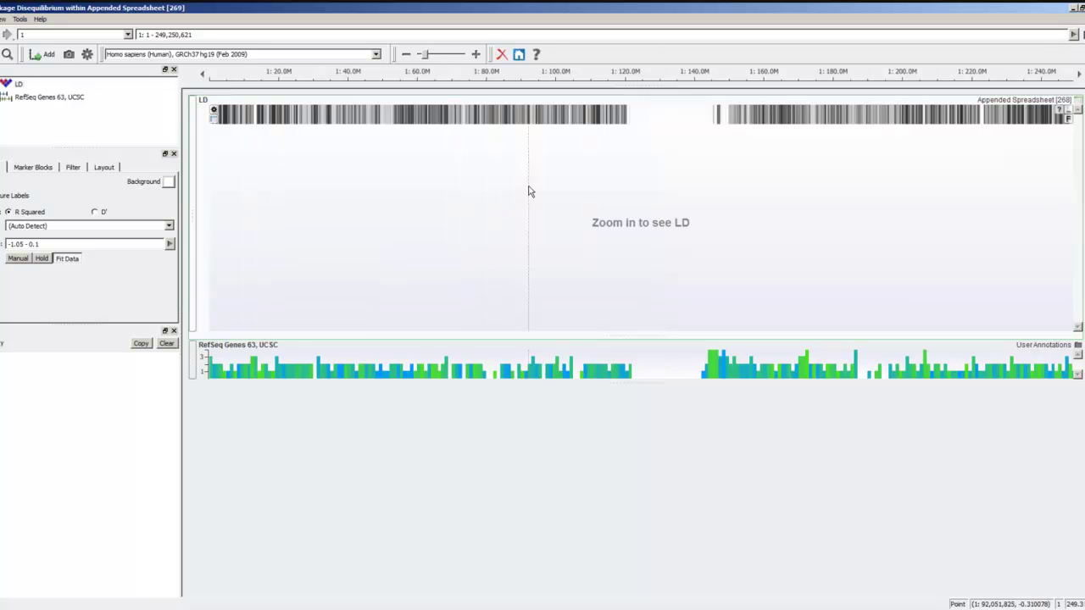
scroll(529, 191, "up", 2)
scroll(529, 191, "up", 2)
scroll(529, 191, "up", 2)
scroll(529, 191, "up", 2)
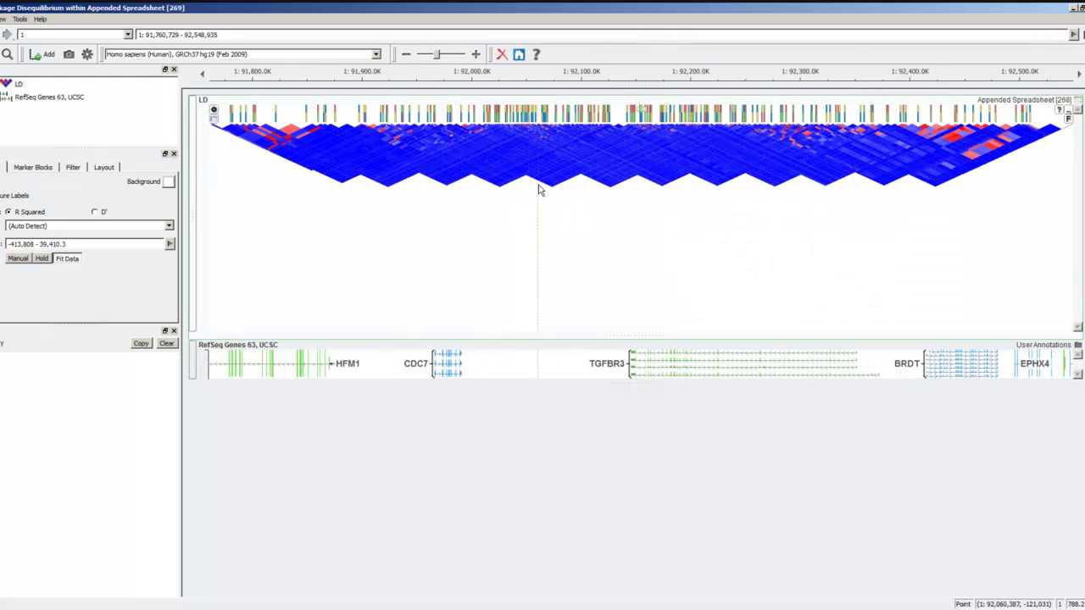
left_click_drag(906, 151, 651, 155)
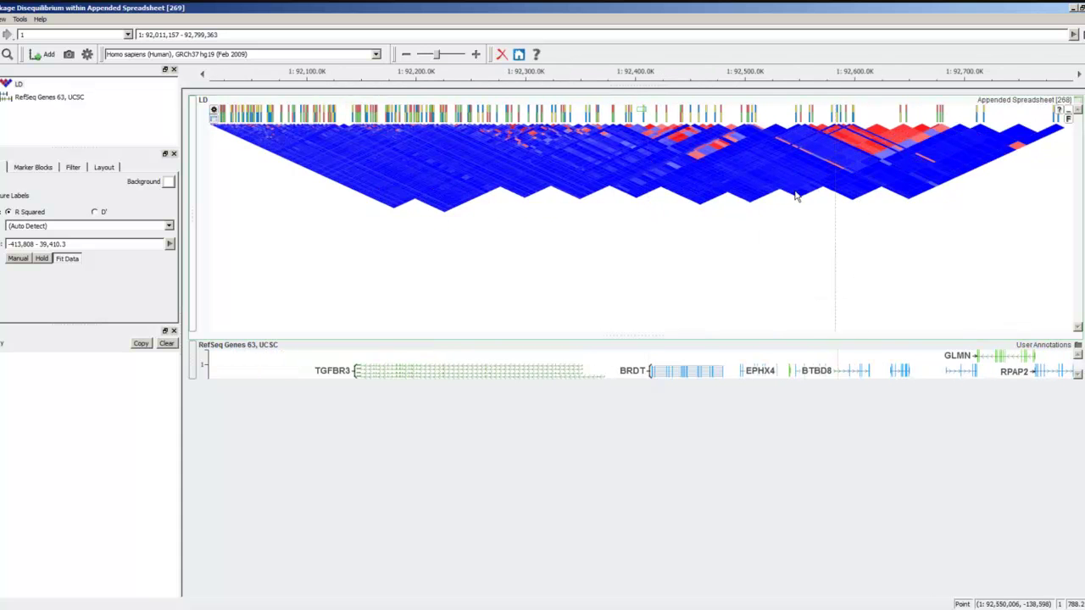
left_click_drag(812, 158, 709, 171)
scroll(709, 170, "up", 1)
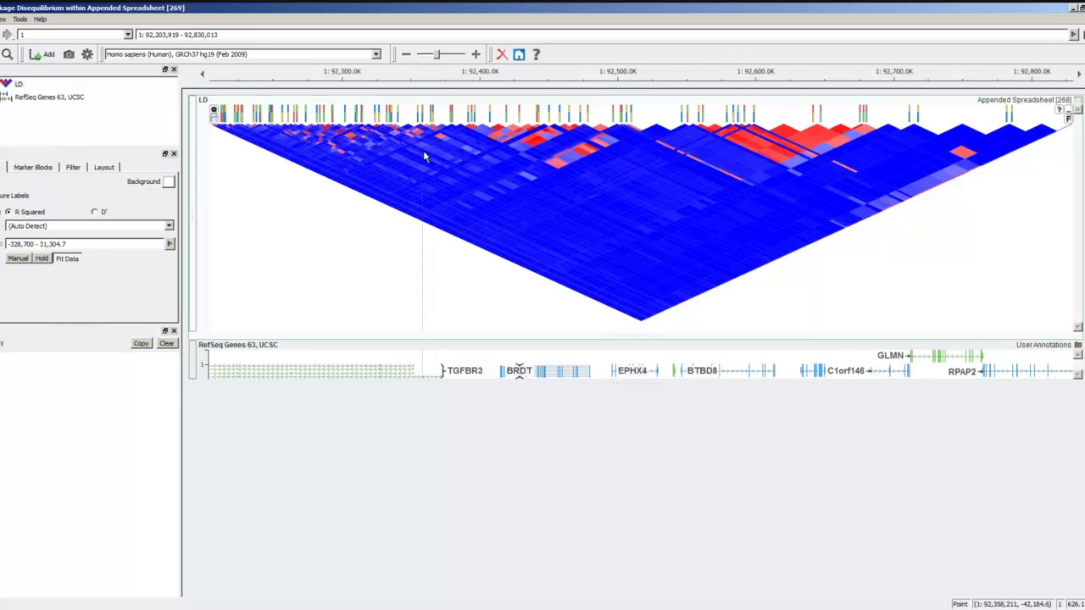
Create a Visible Subset spreadsheet from the LD plot's visible markers and close the Appended Spreadsheet.
left_click(32, 166)
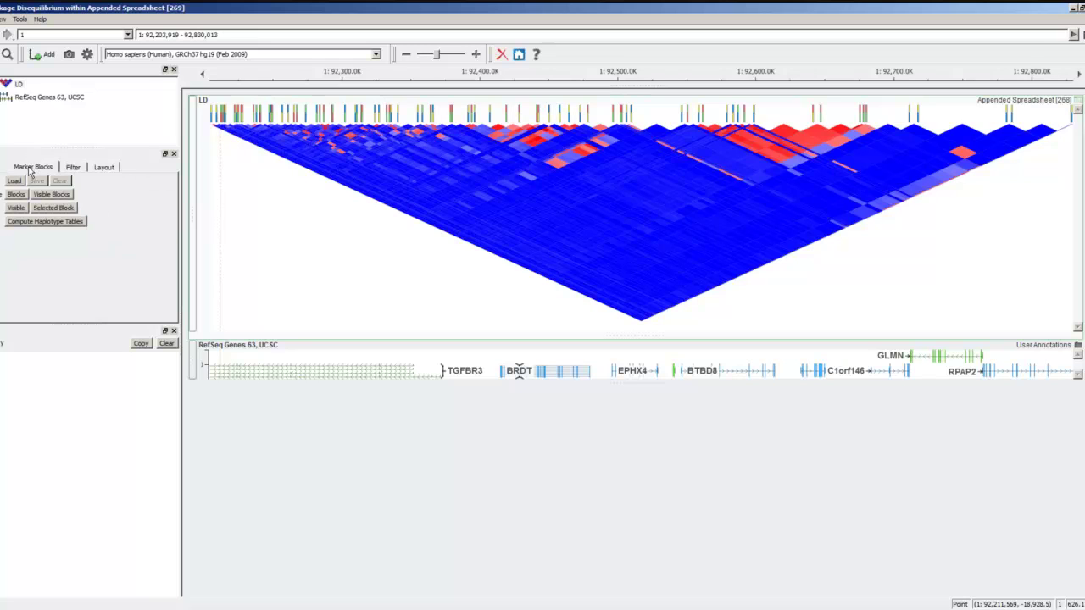
left_click(16, 209)
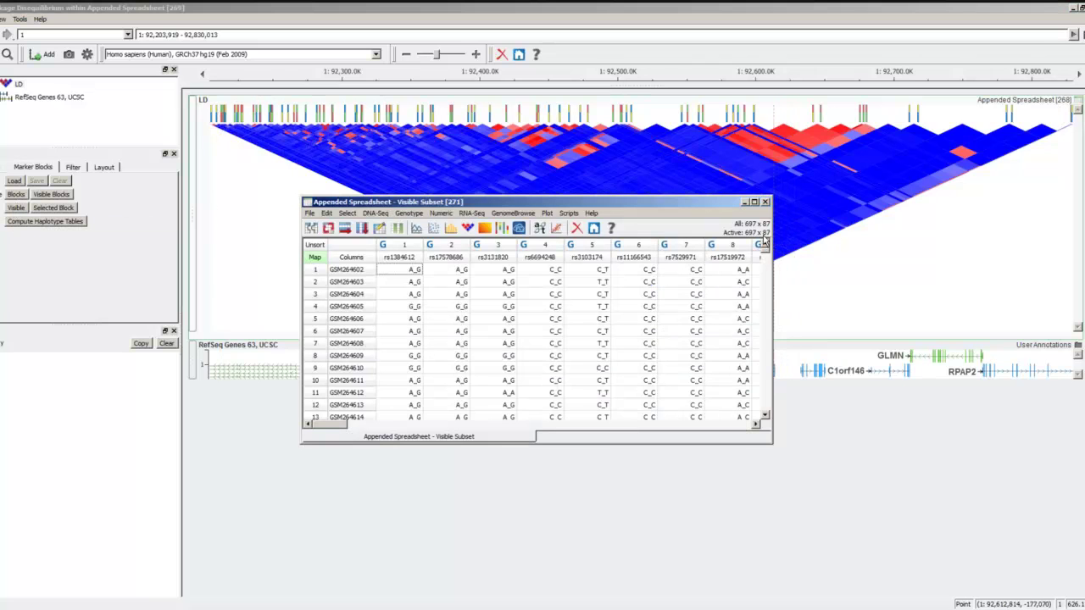
mouse_move(1066, 114)
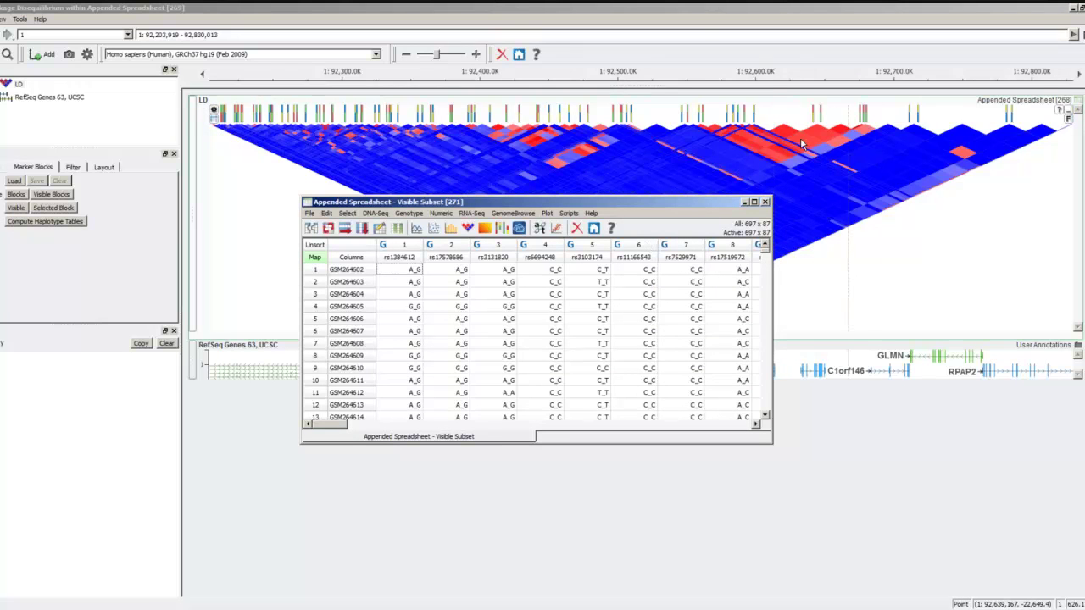
left_click_drag(1073, 115, 892, 140)
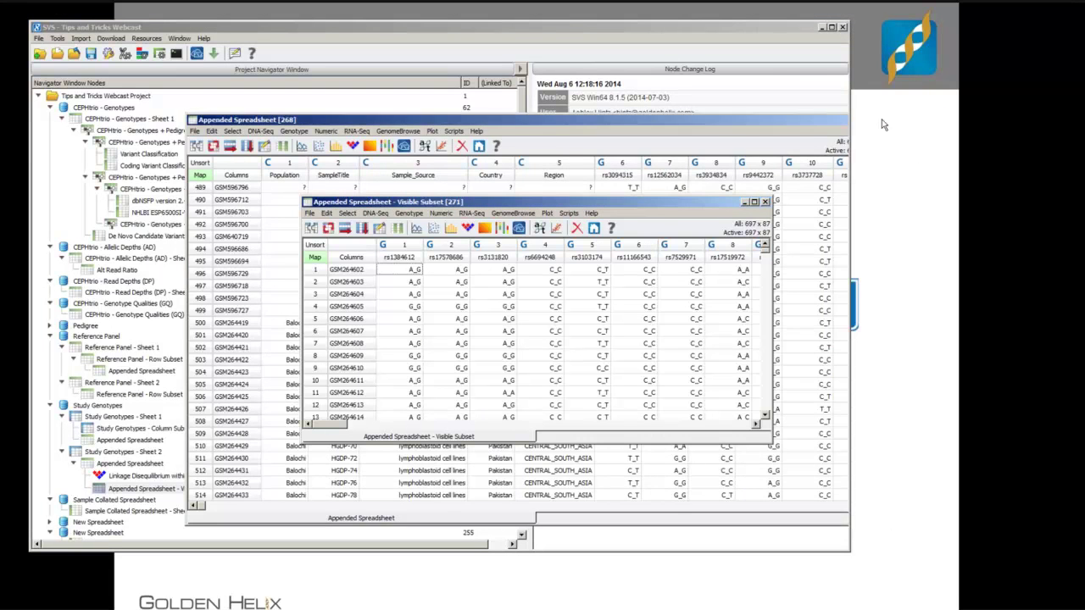
left_click(880, 120)
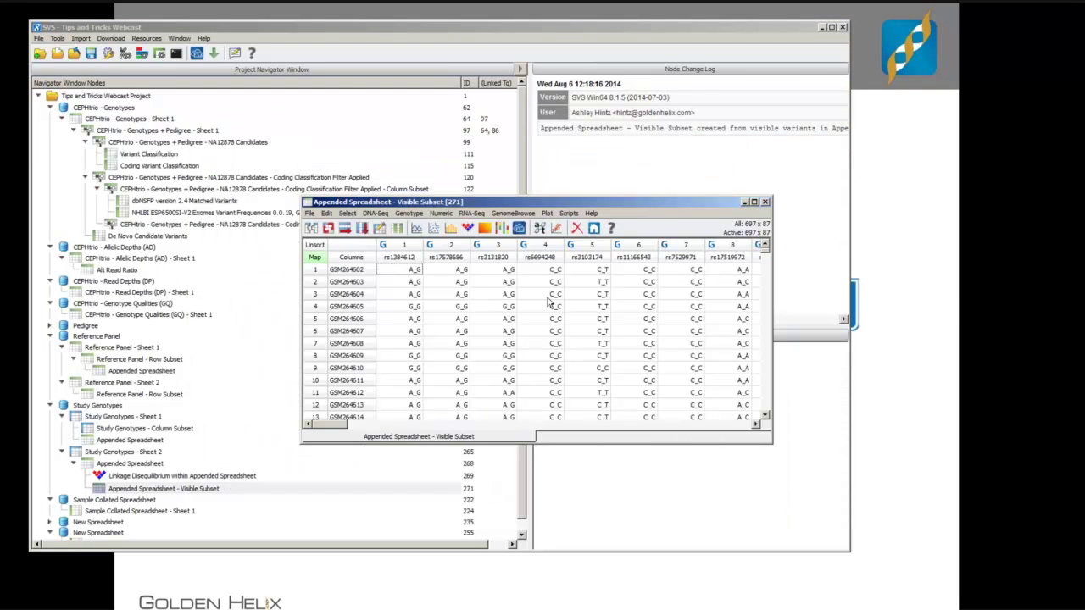
Reposition the Visible Subset window, maximizing and restoring it over the project tree.
left_click_drag(424, 202, 657, 139)
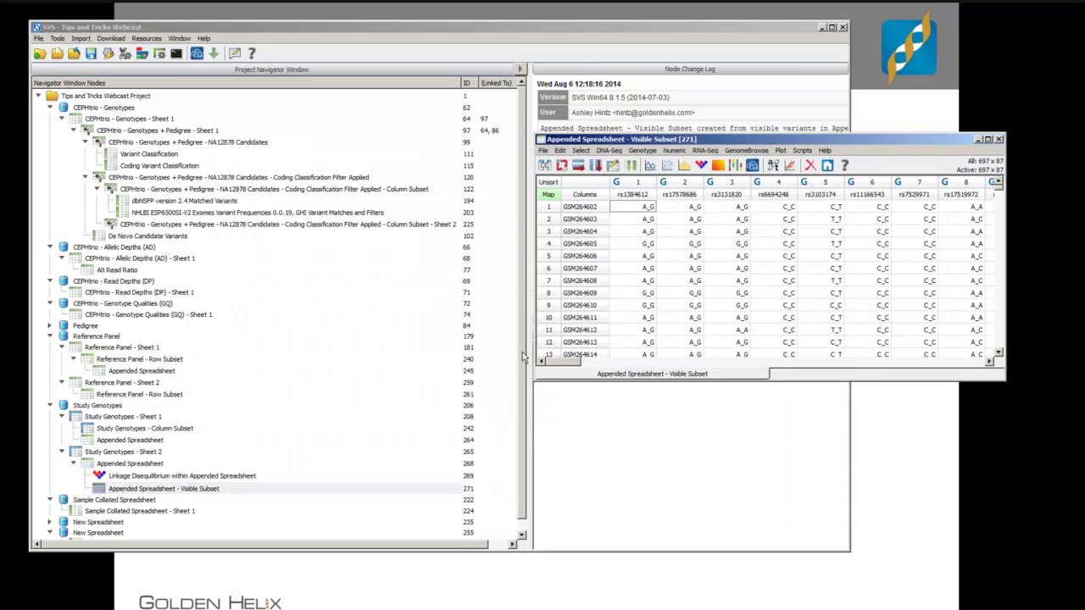
left_click(523, 358)
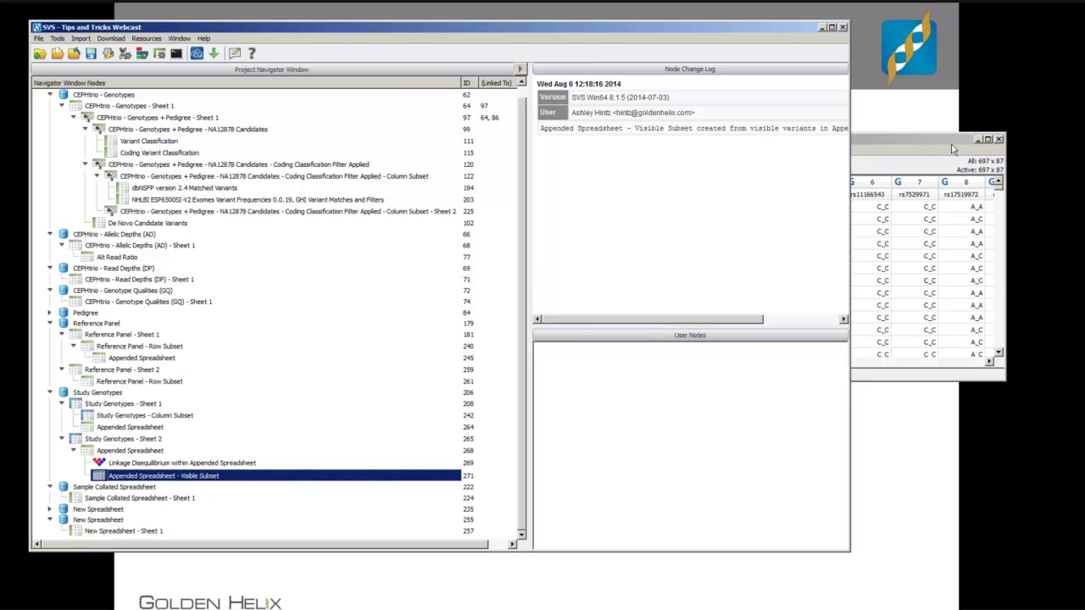
left_click(901, 144)
double_click(901, 145)
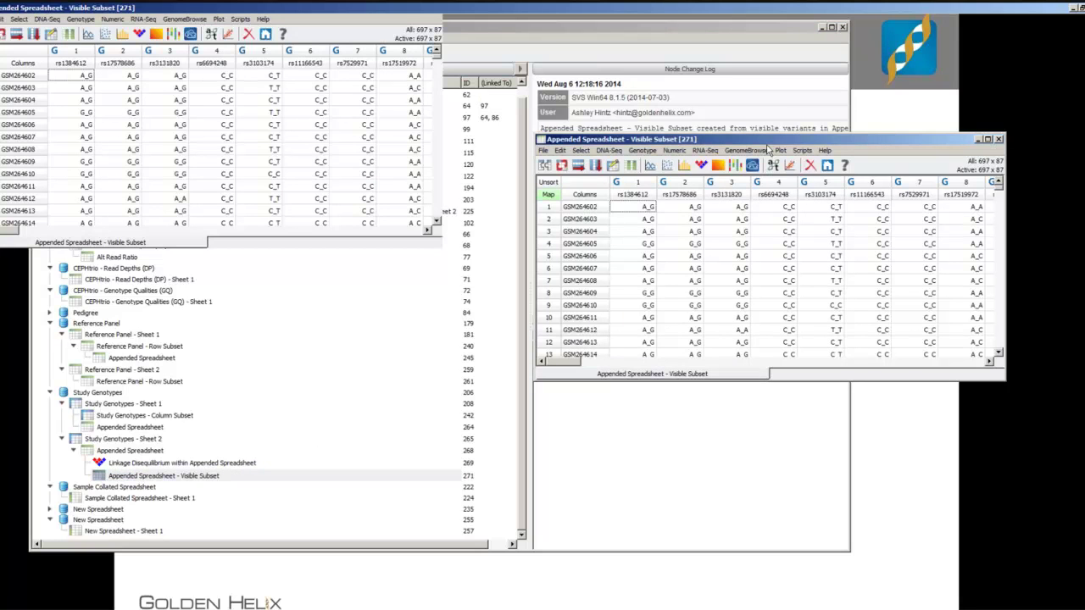
double_click(827, 6)
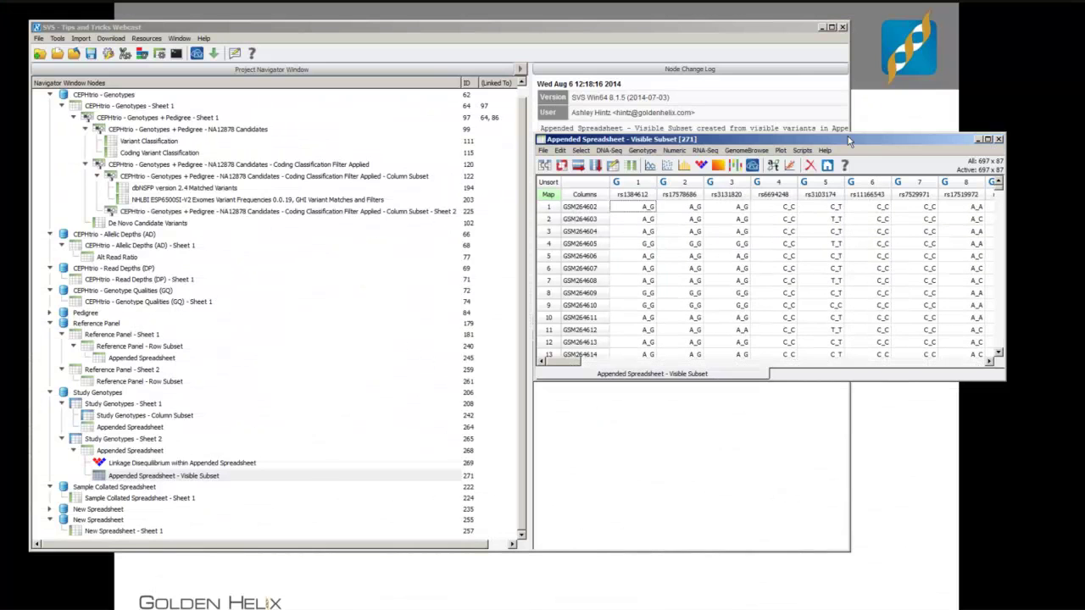
left_click_drag(826, 139, 557, 206)
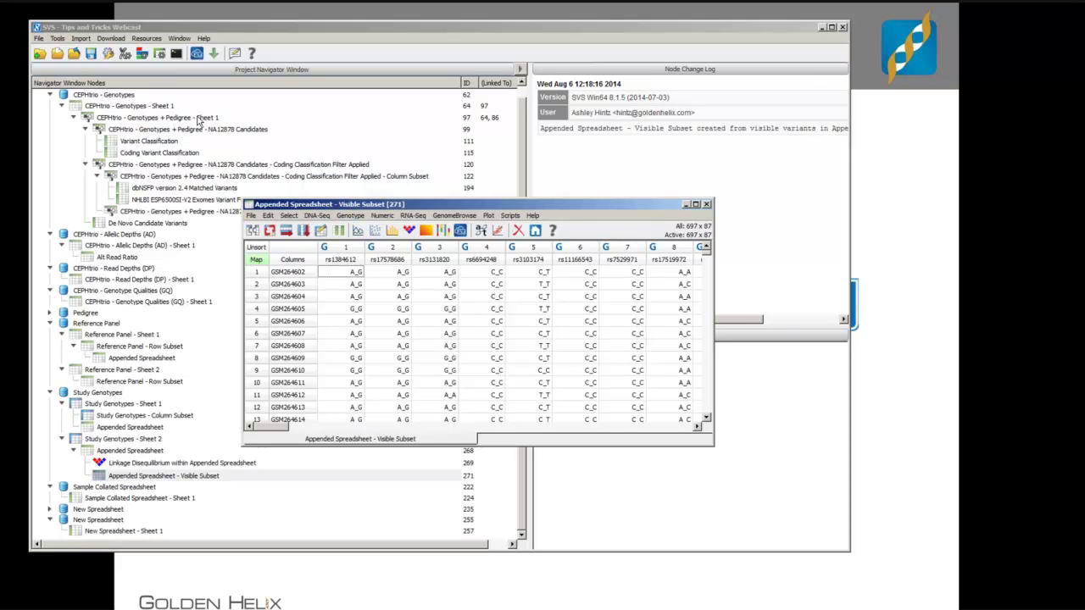
left_click(707, 206)
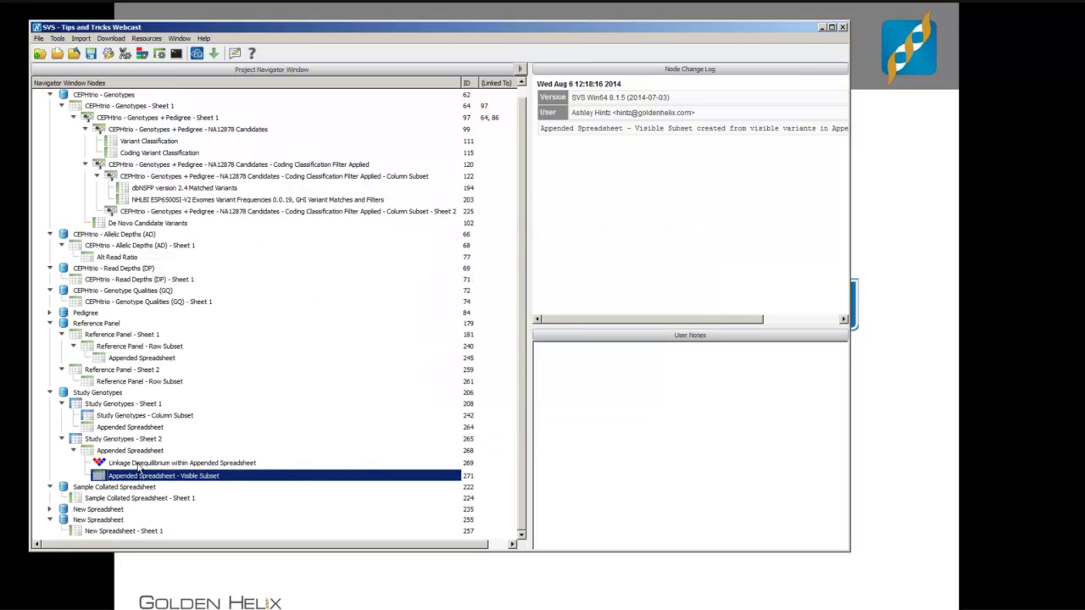
double_click(139, 107)
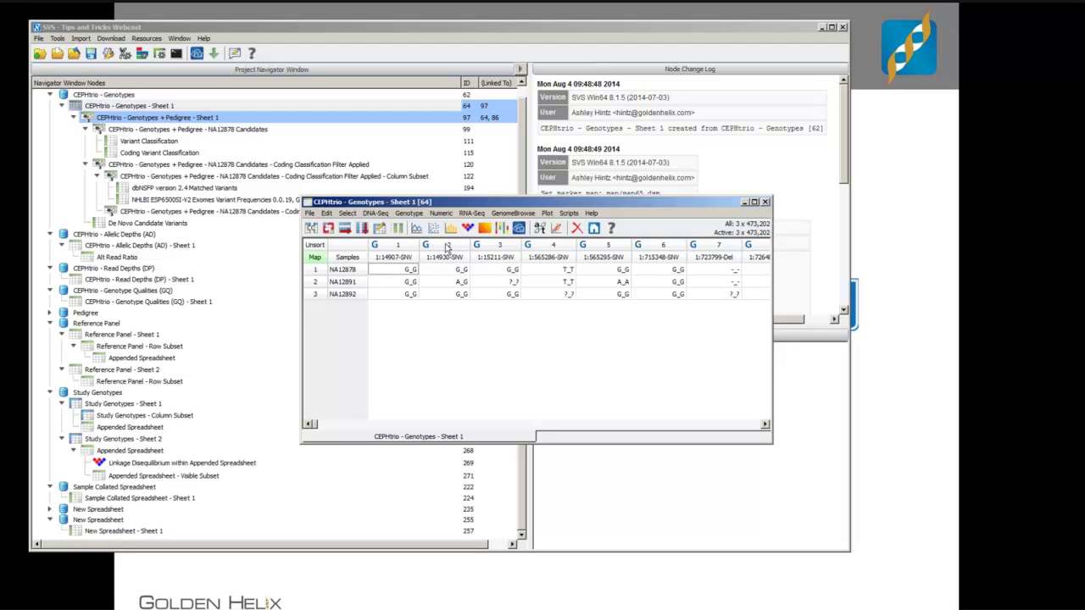
left_click(765, 204)
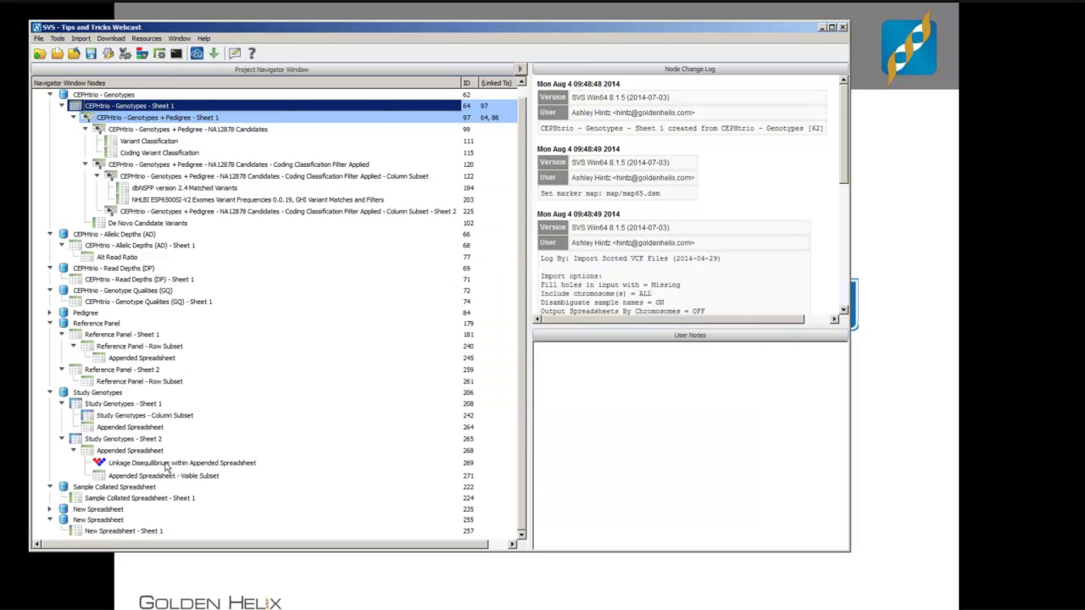
double_click(141, 476)
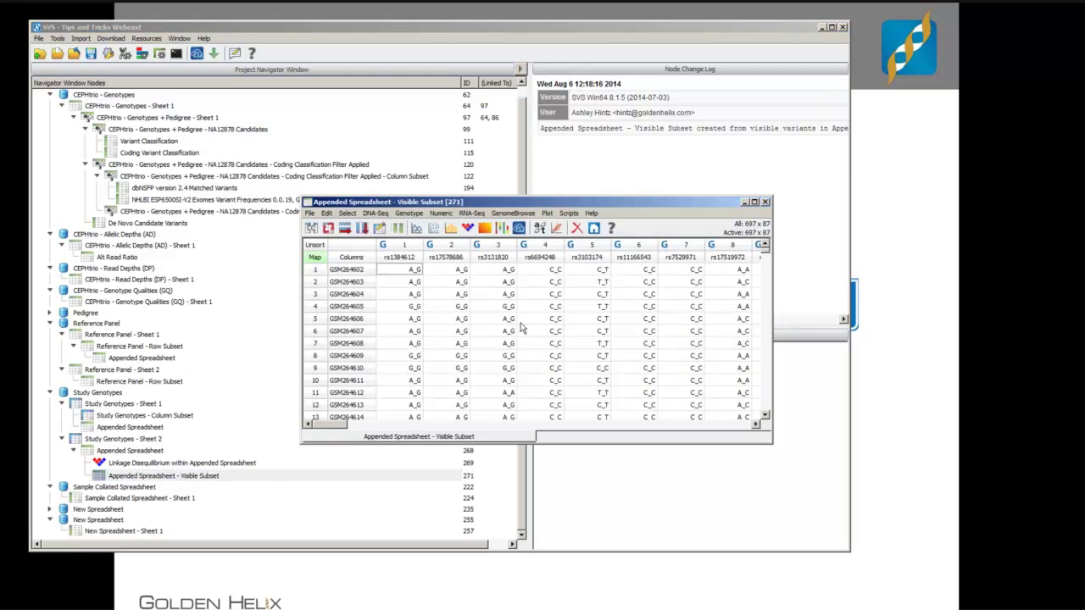
Filter Visible Subset markers by genomic position using CEPHtrio - Genotypes - Sheet 1's marker map.
left_click(347, 214)
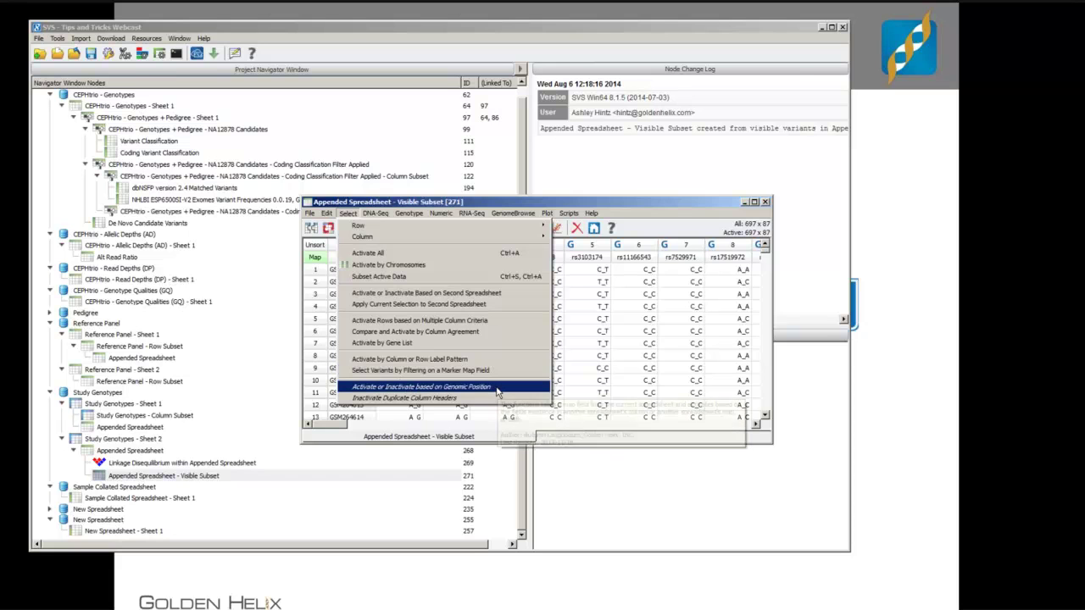
left_click(497, 392)
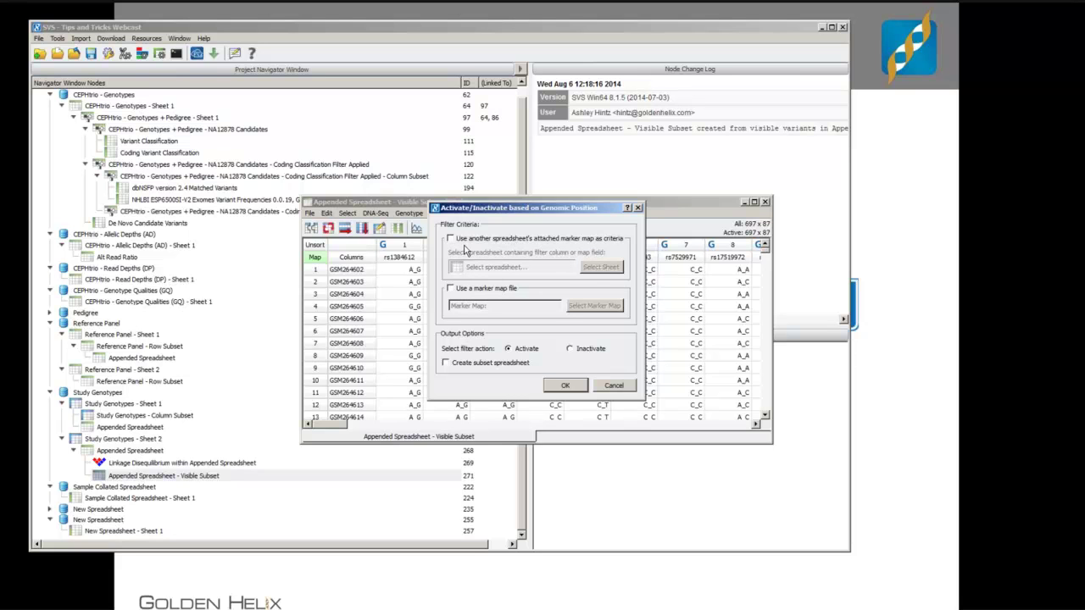
left_click(451, 240)
left_click(595, 270)
left_click(486, 265)
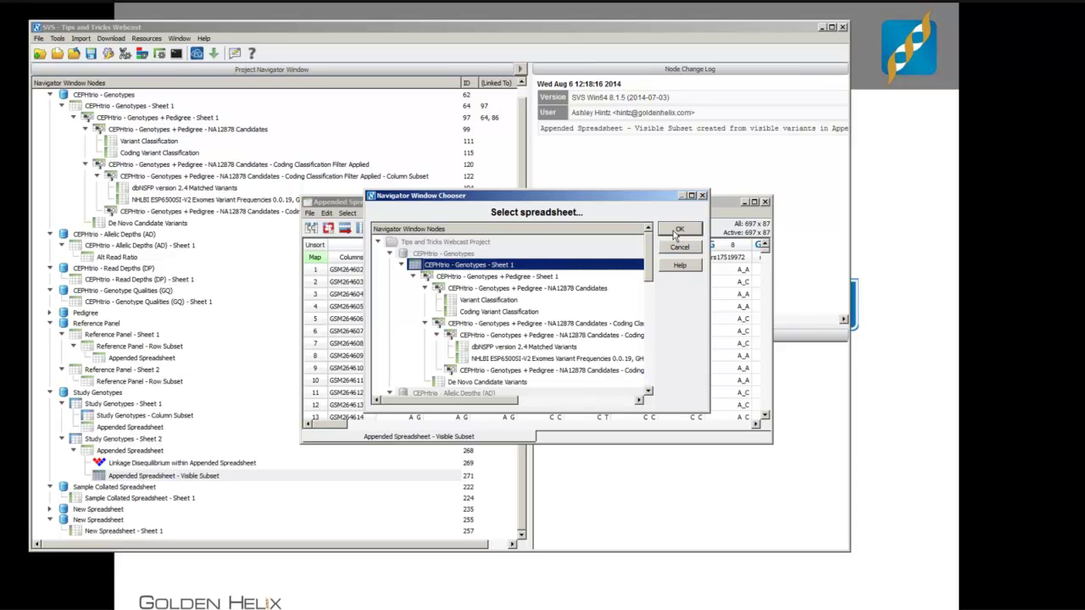
left_click(678, 232)
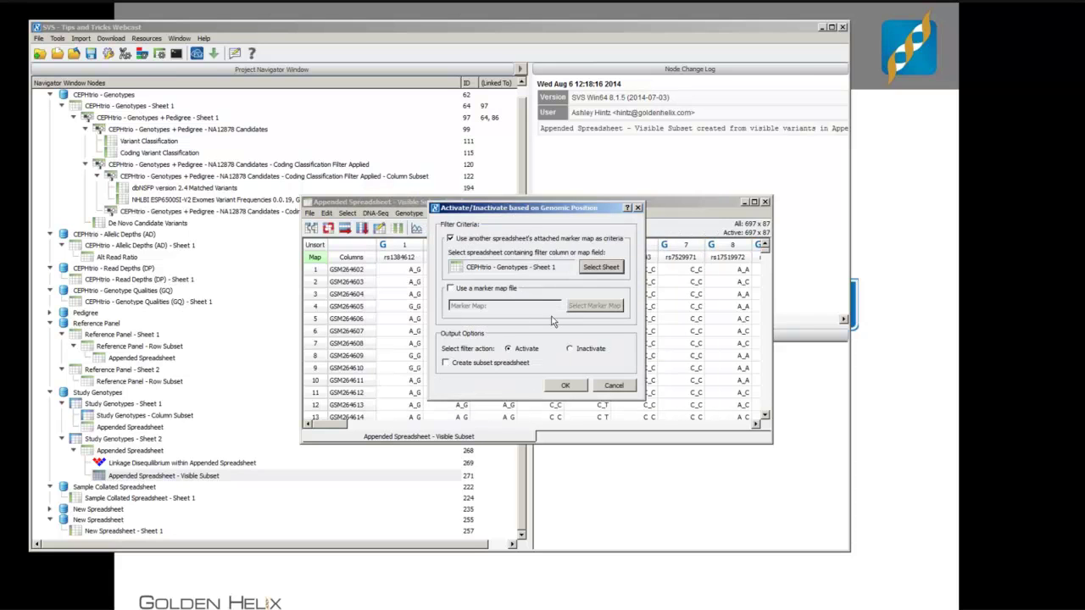
left_click(567, 387)
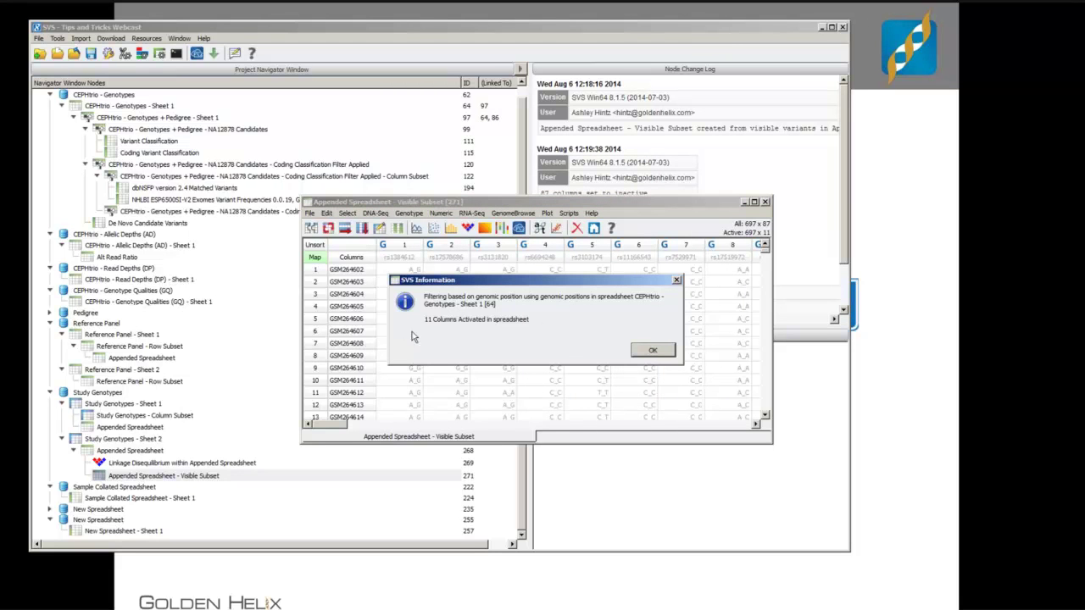
left_click(671, 354)
Create a 697 × 11 Column Subset of the active markers and close both spreadsheet windows.
left_click_drag(334, 425, 390, 422)
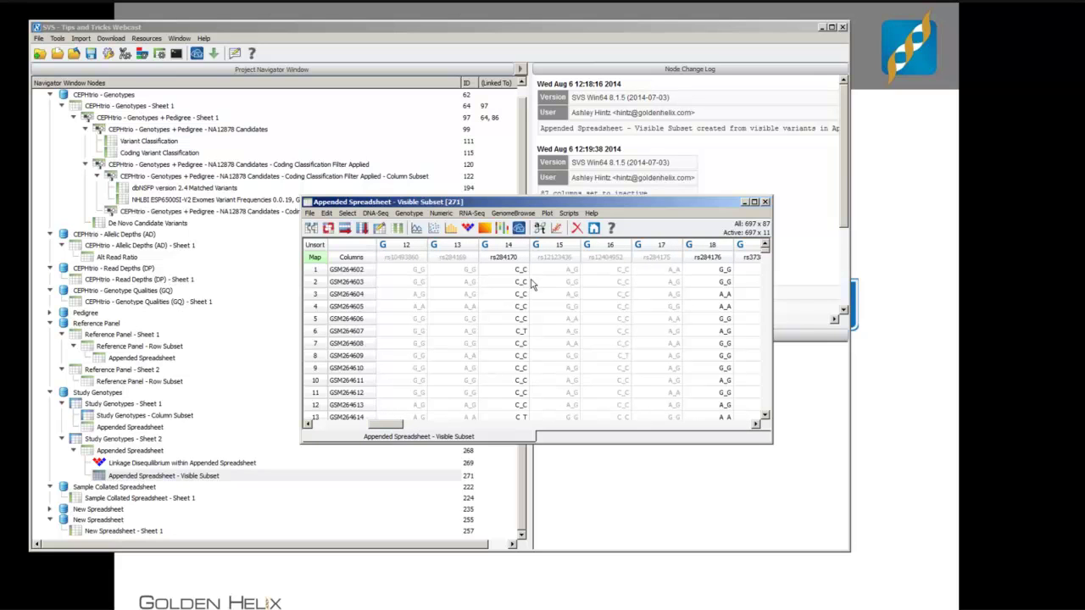
left_click(365, 229)
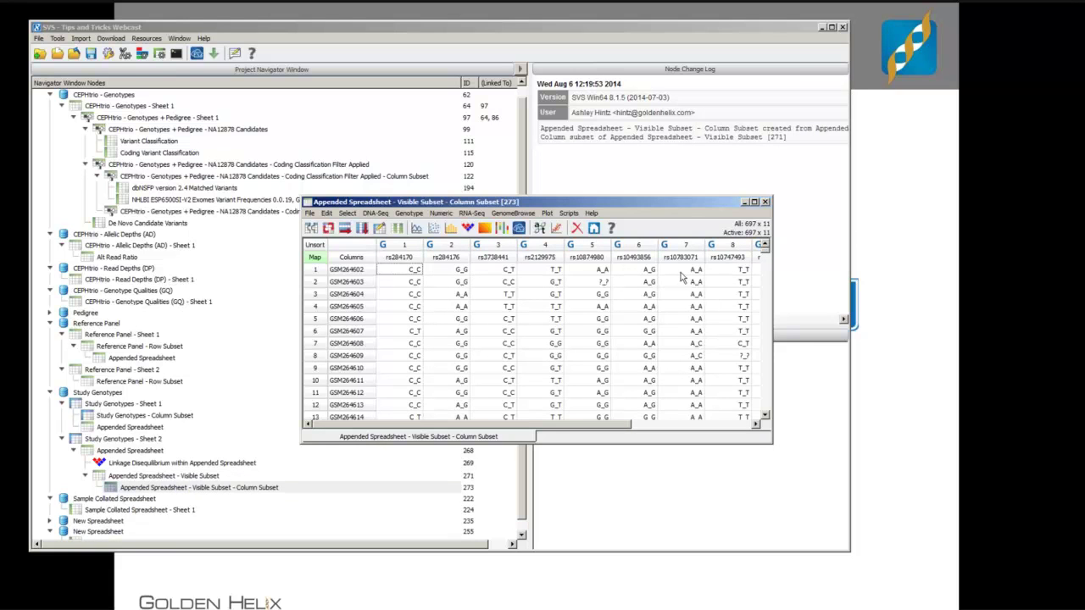
left_click(765, 201)
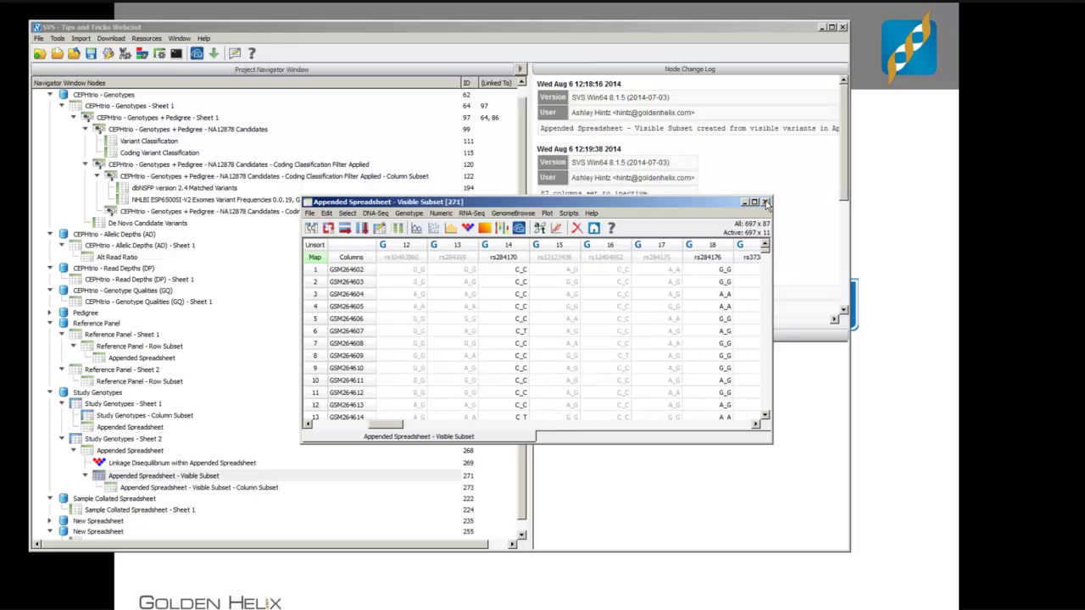
left_click(765, 202)
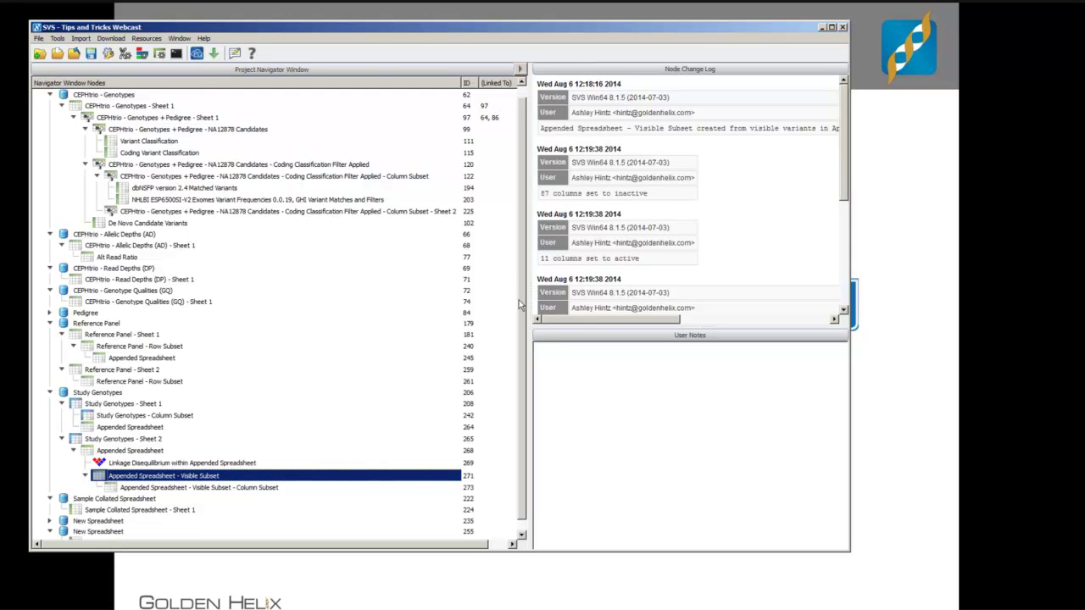
Open and then close the CEPHtrio Genotypes + Pedigree Sheet 1 spreadsheet.
left_click_drag(523, 298, 526, 269)
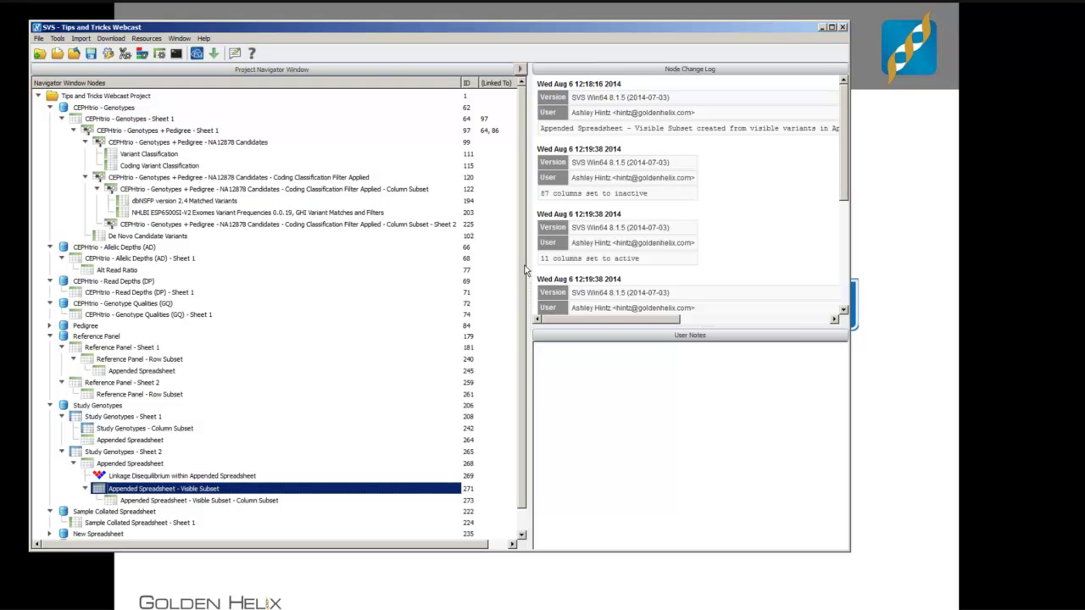
double_click(129, 131)
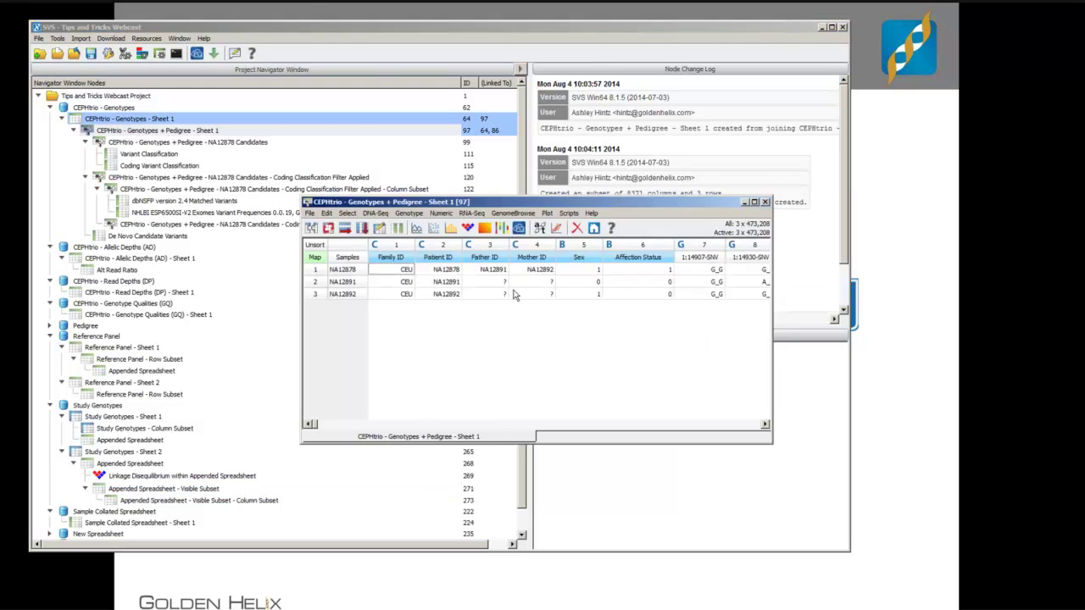
left_click(764, 203)
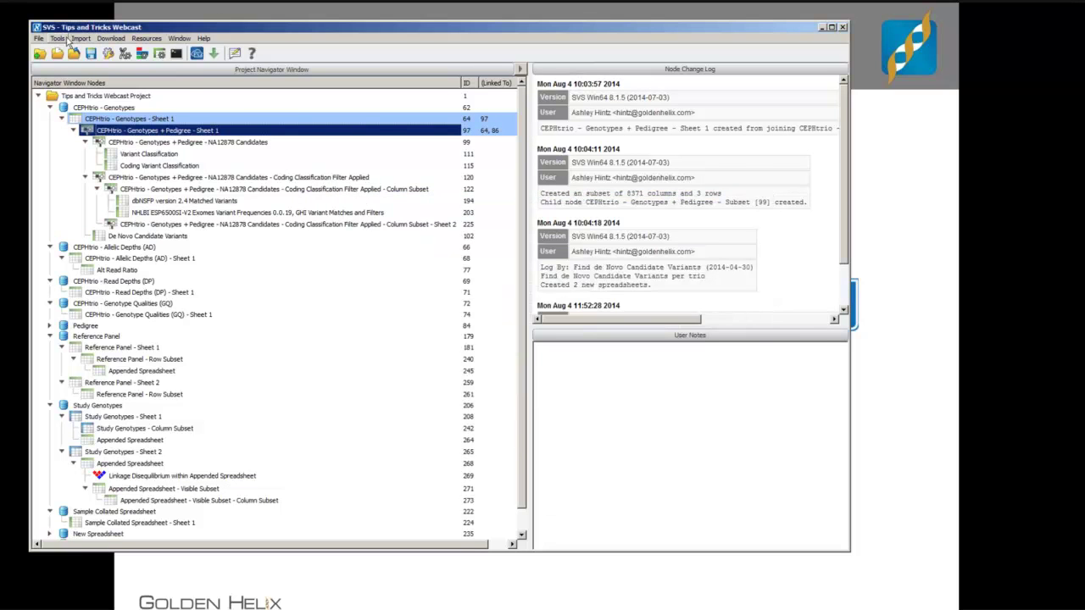
Start a third-party import and select Newborn Screening Gene List.xlsx from the Desktop.
left_click(80, 39)
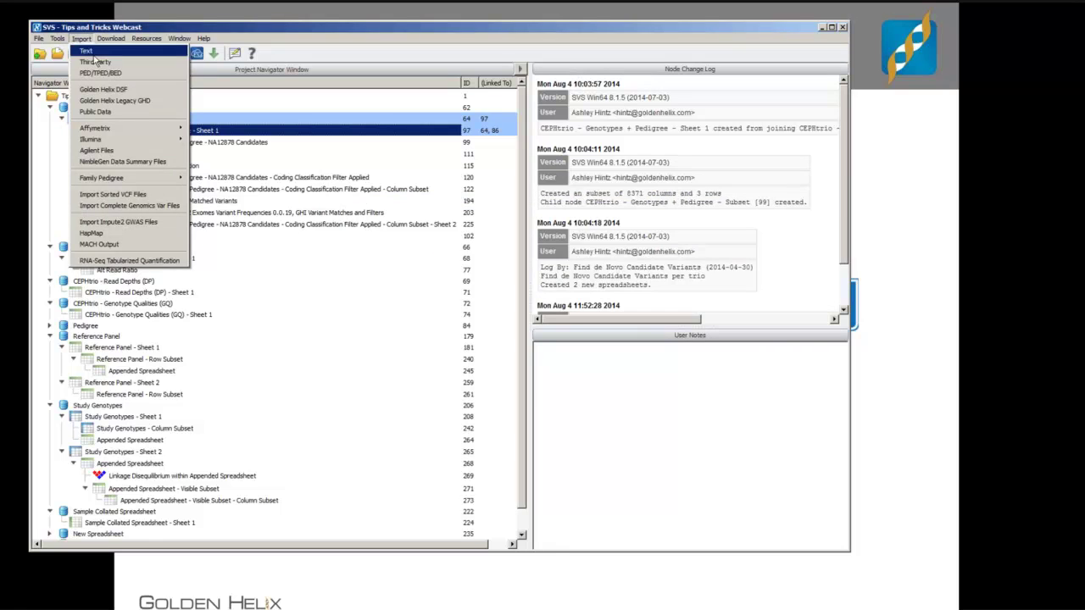
left_click(95, 63)
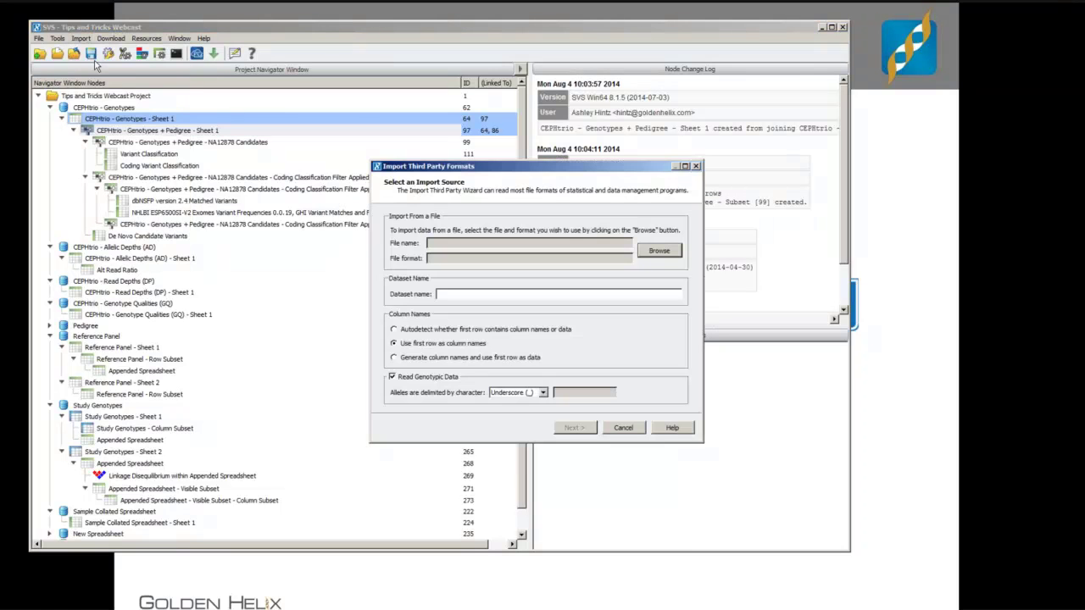
left_click(659, 252)
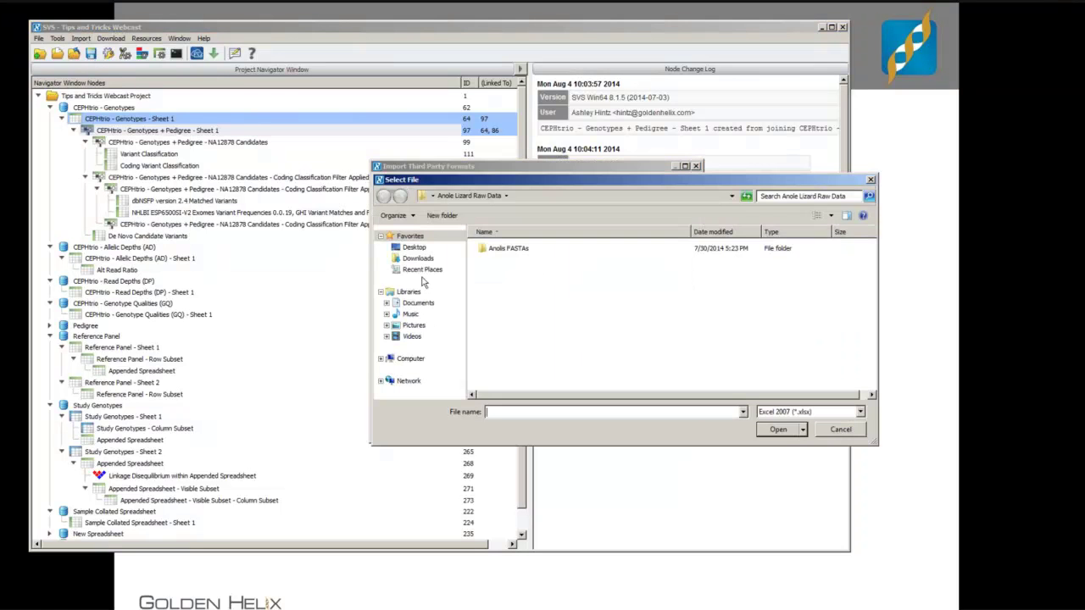
left_click(419, 248)
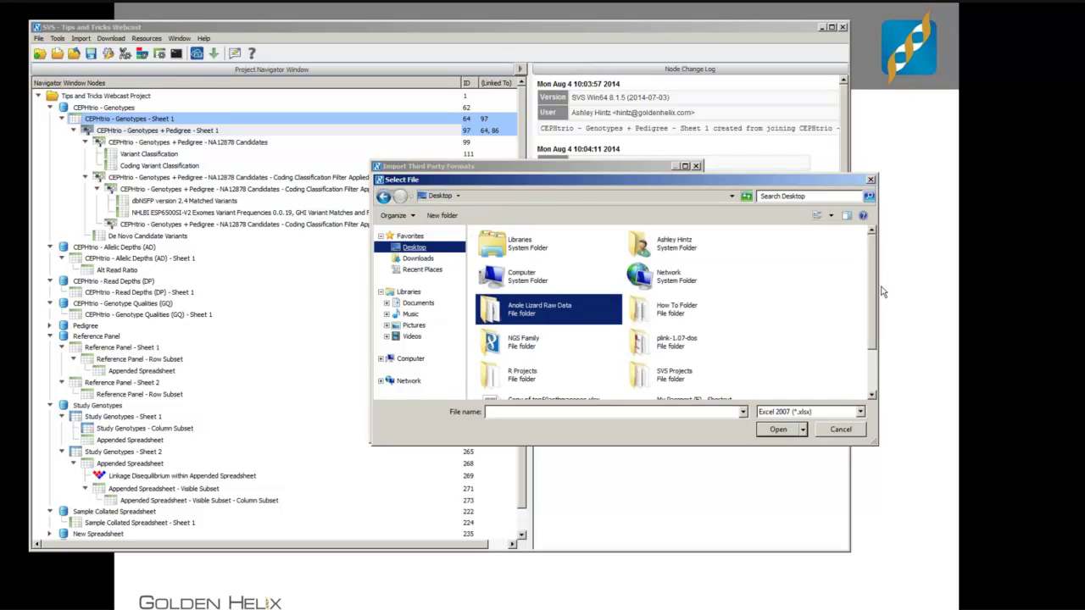
left_click_drag(876, 293, 876, 363)
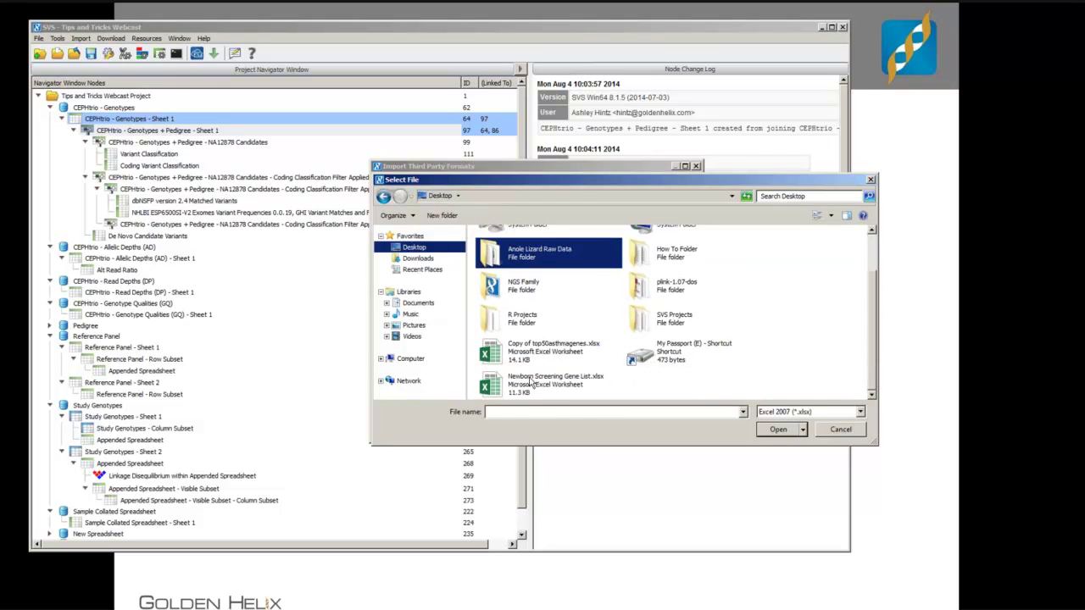
left_click(556, 381)
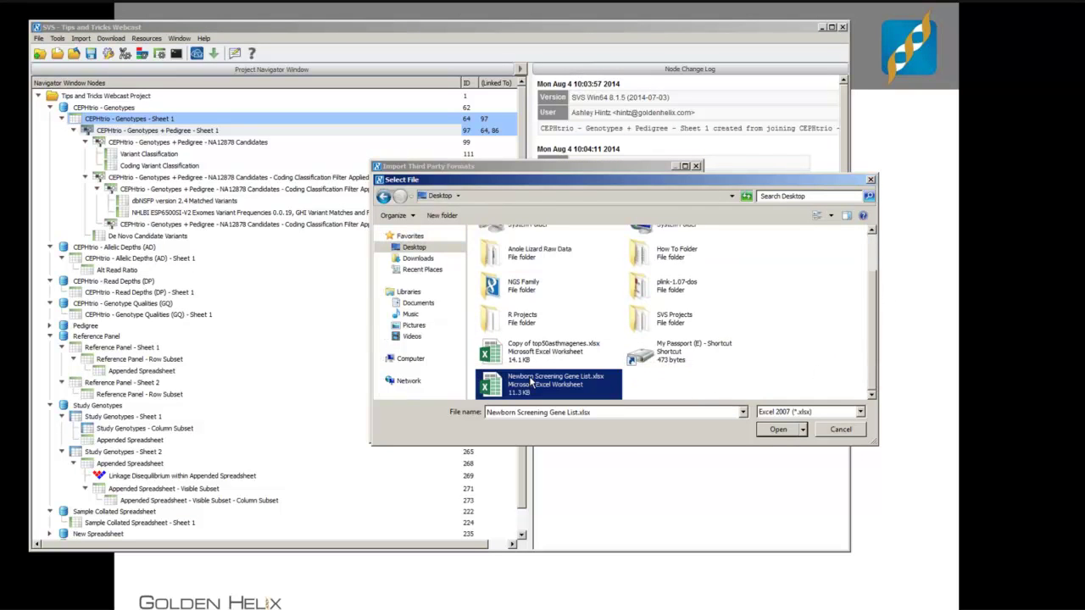
left_click(773, 429)
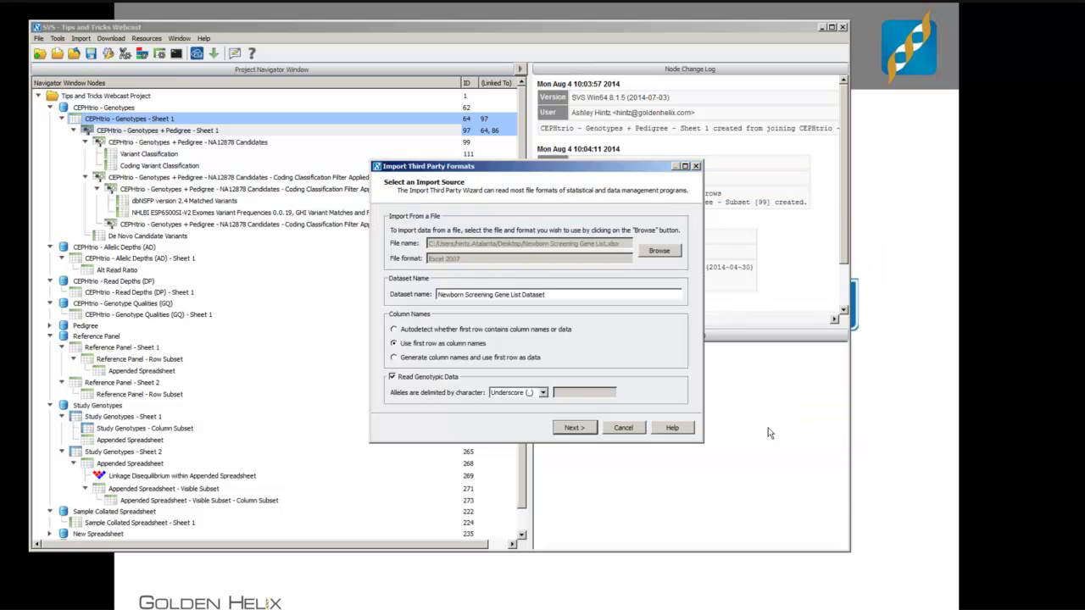
Finish importing the gene list as a 59 × 2 dataset and close the new spreadsheet.
left_click(574, 428)
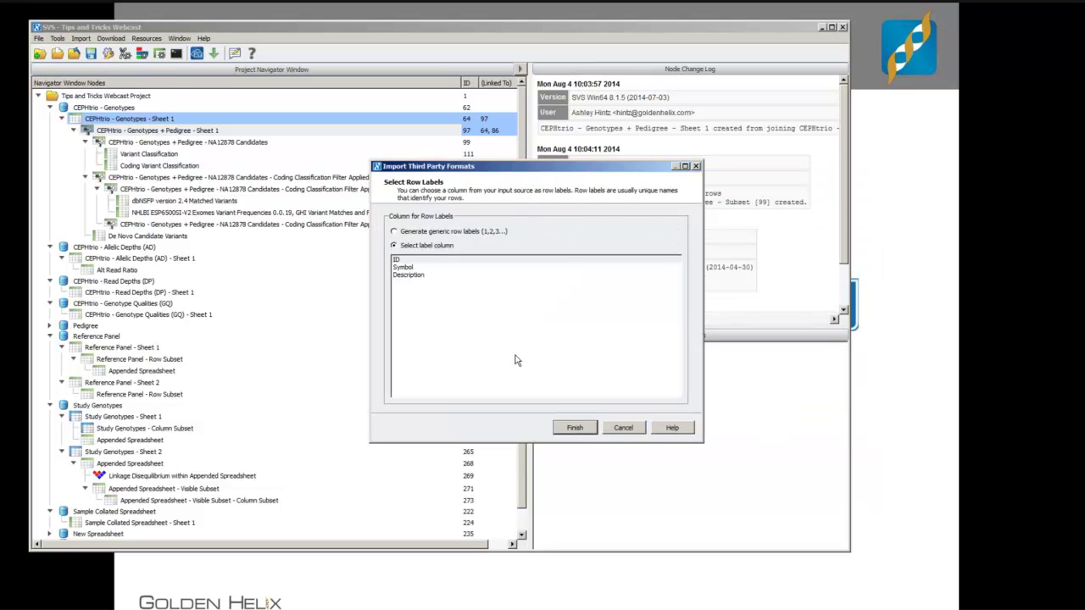
left_click(574, 428)
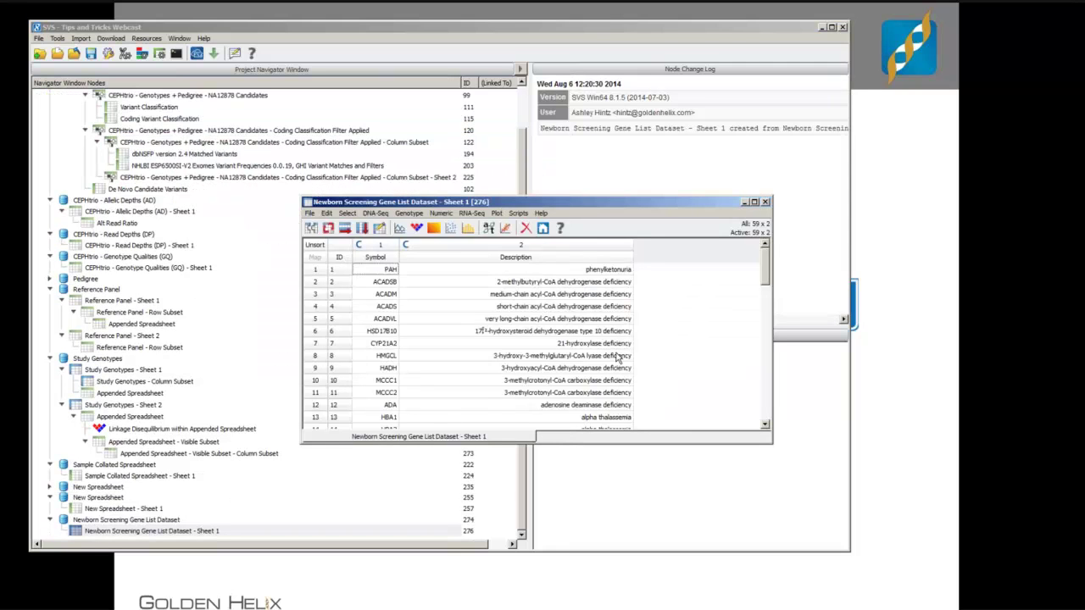
left_click(765, 203)
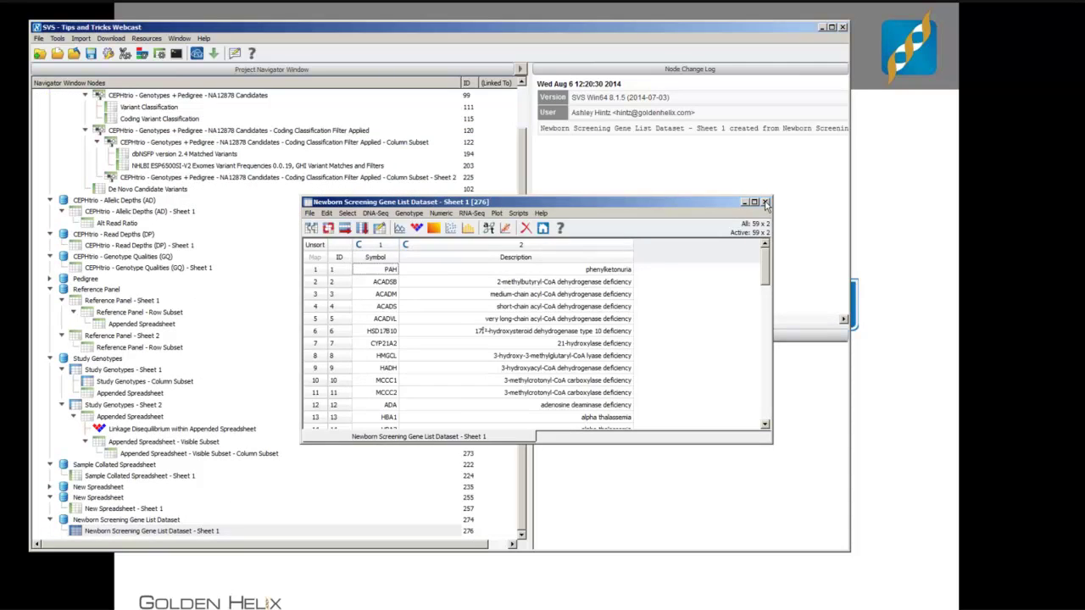
scroll(527, 234, "up", 2)
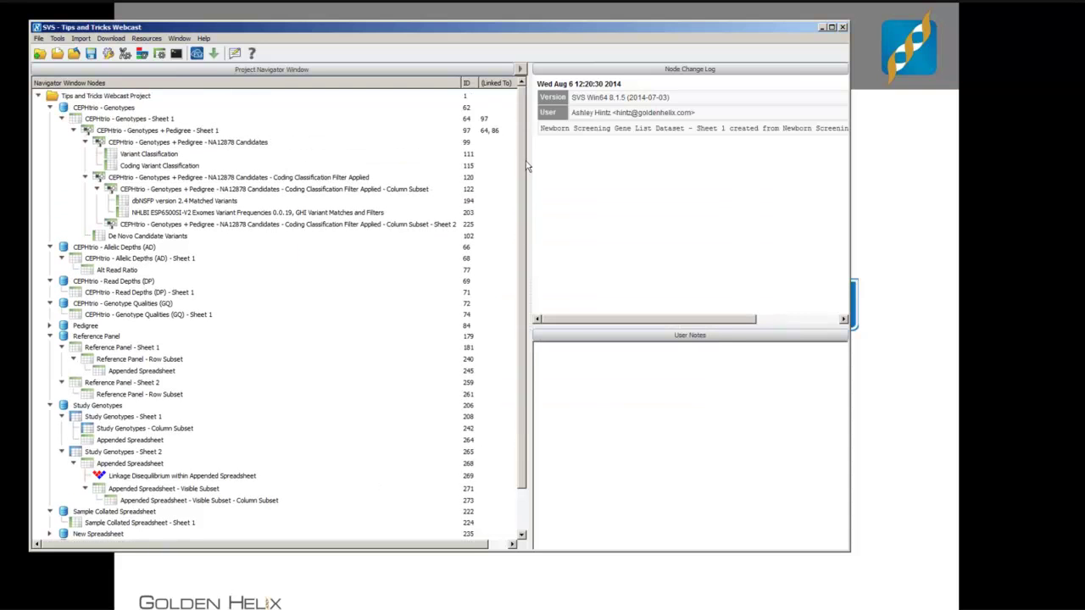
On CEPHtrio Sheet 1, start Activate by Gene List using the Newborn Screening Gene List Dataset.
left_click(125, 132)
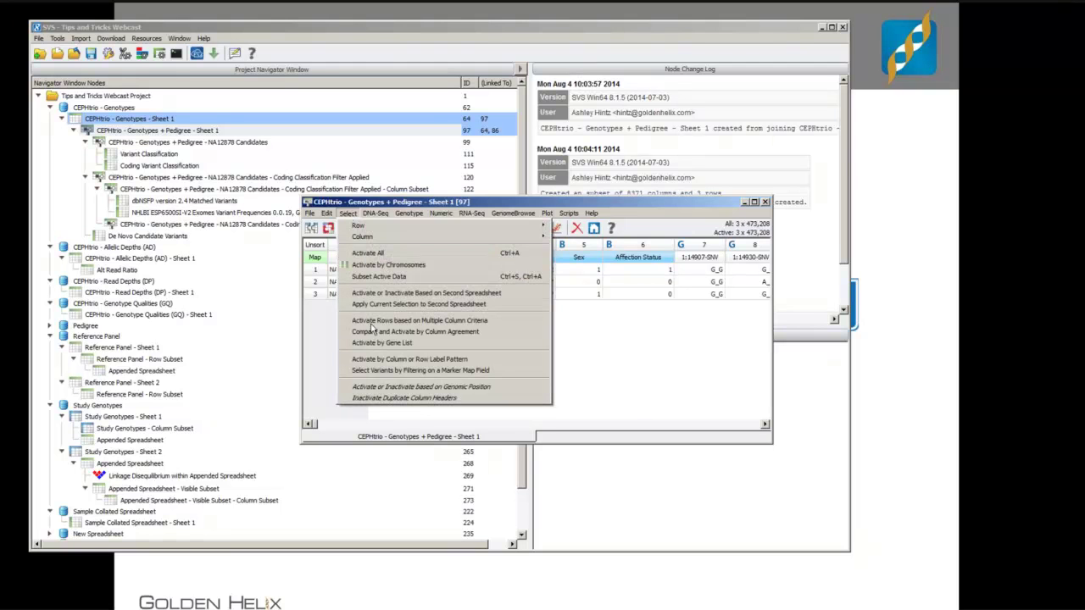
left_click(378, 343)
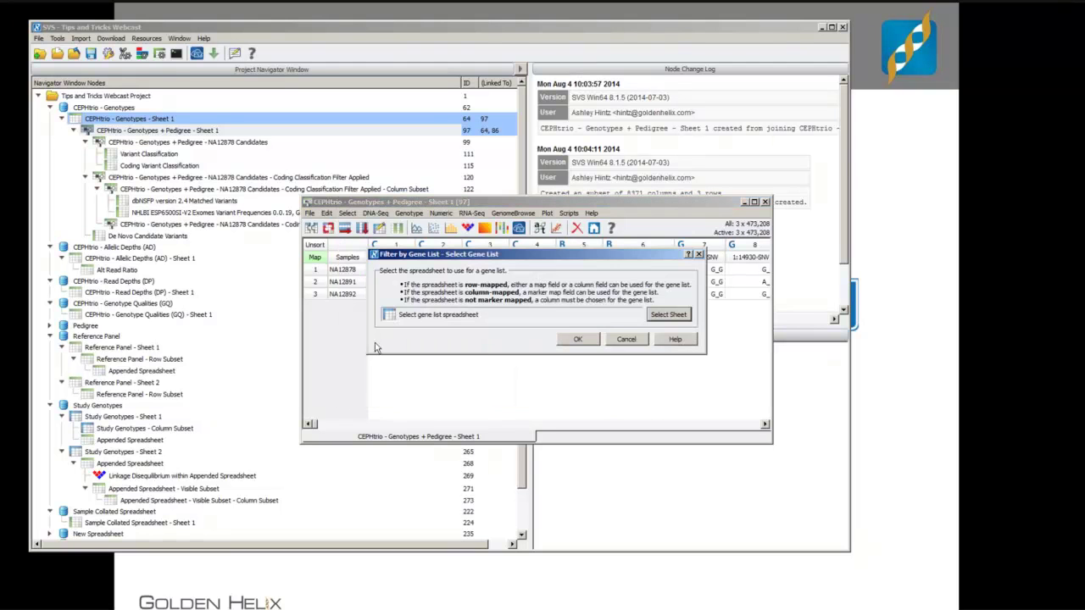
left_click(667, 315)
left_click_drag(650, 274, 651, 382)
left_click(482, 379)
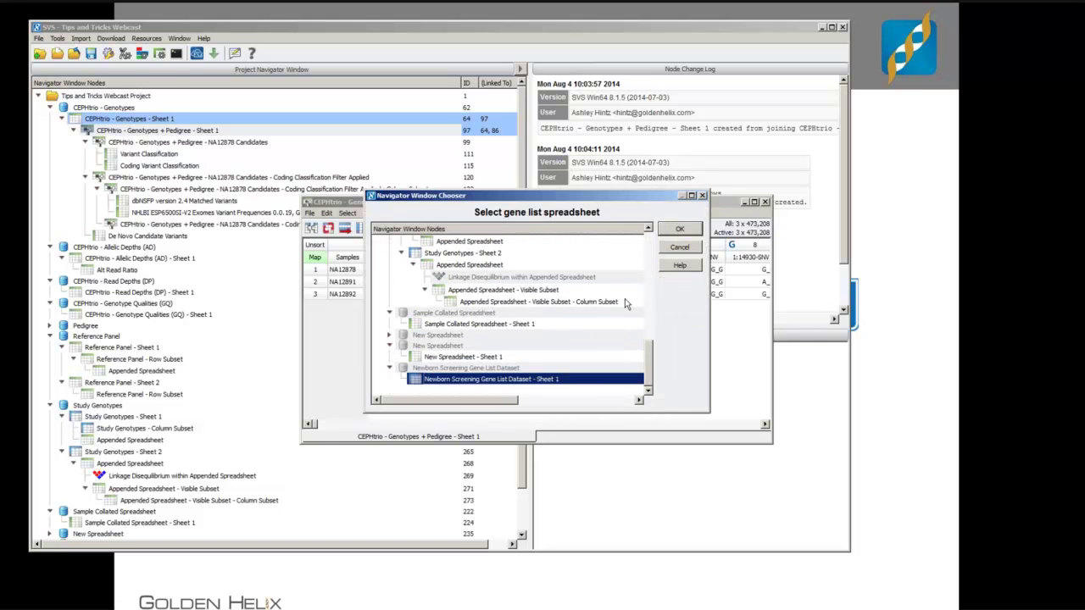
left_click(679, 229)
left_click(576, 339)
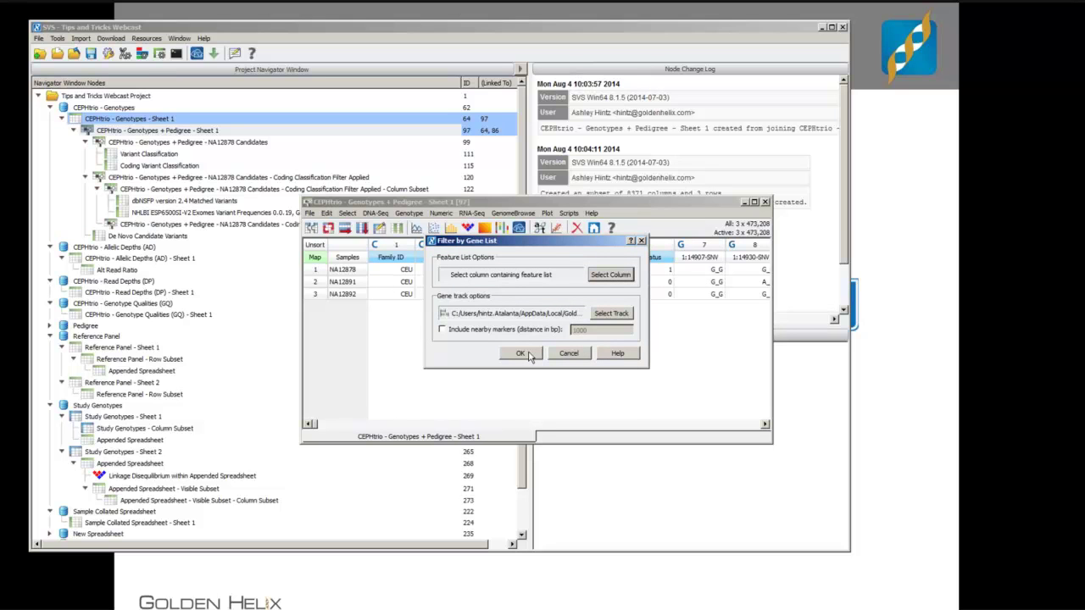
Use the Symbol column as the gene list and run the filter.
left_click(599, 277)
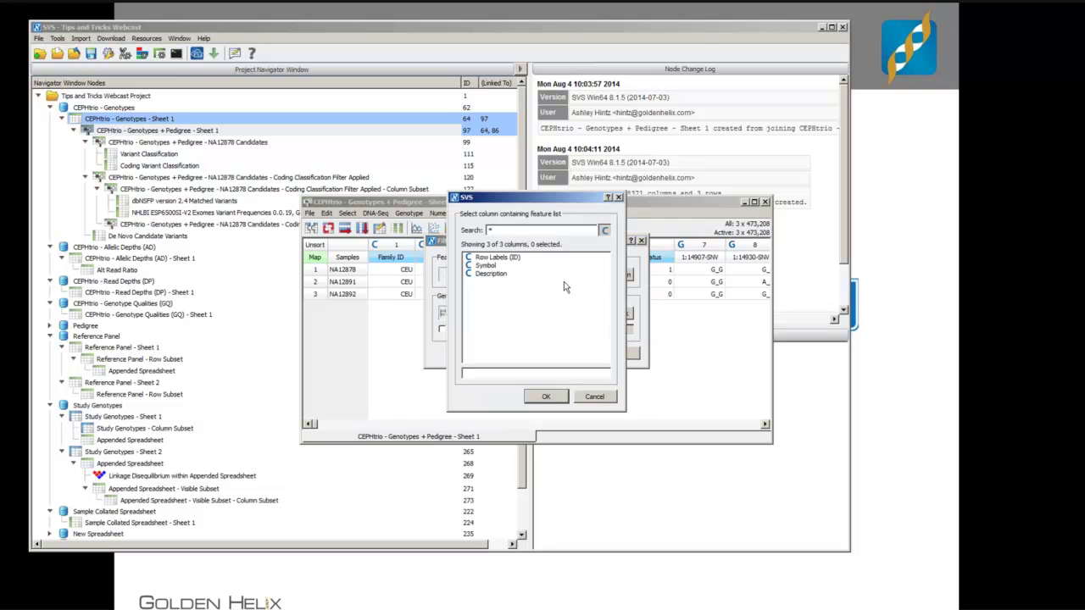
left_click(486, 266)
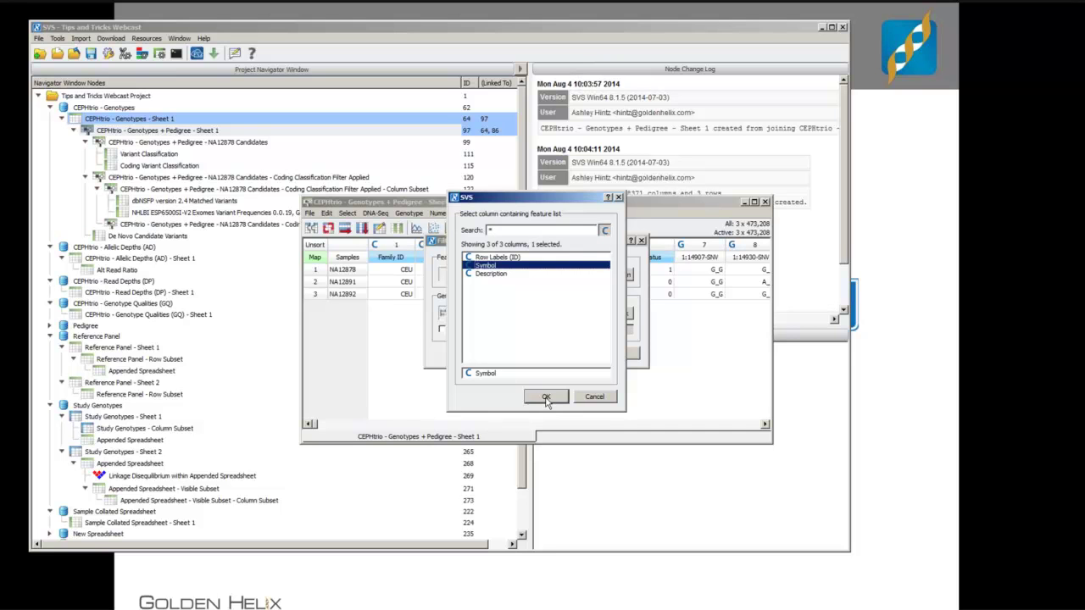
left_click(547, 399)
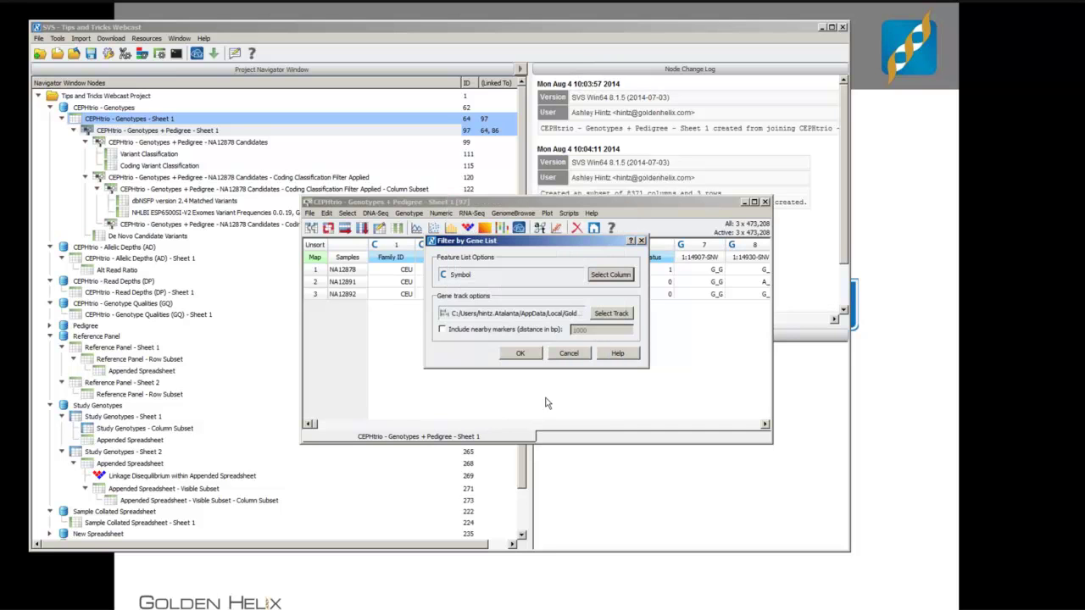
left_click(525, 354)
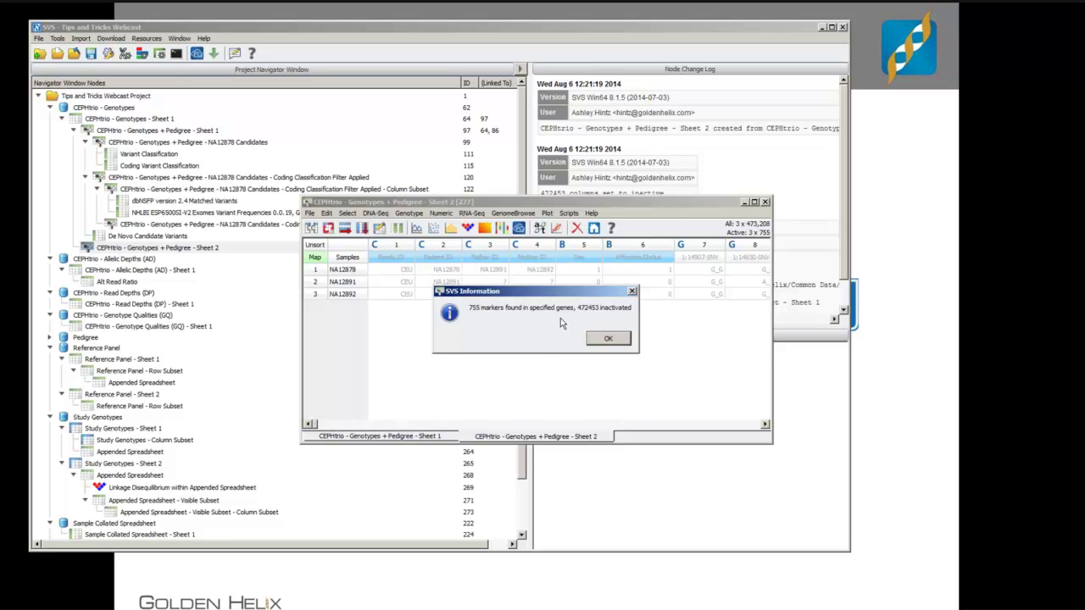
Subset Family ID through Affection Status plus the 755 markers, then close both spreadsheets.
left_click(606, 340)
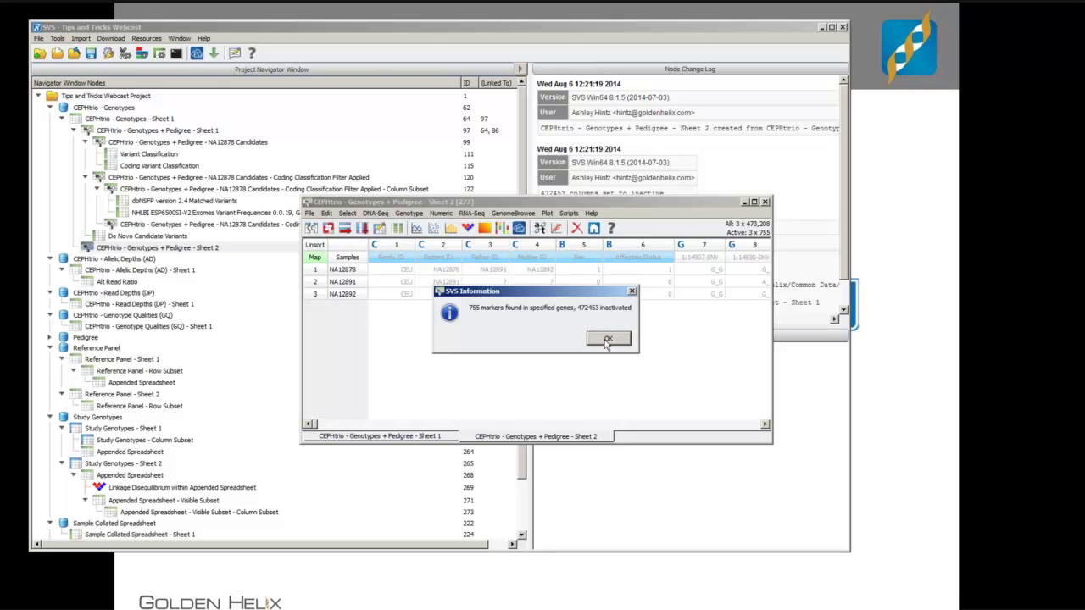
left_click(388, 258)
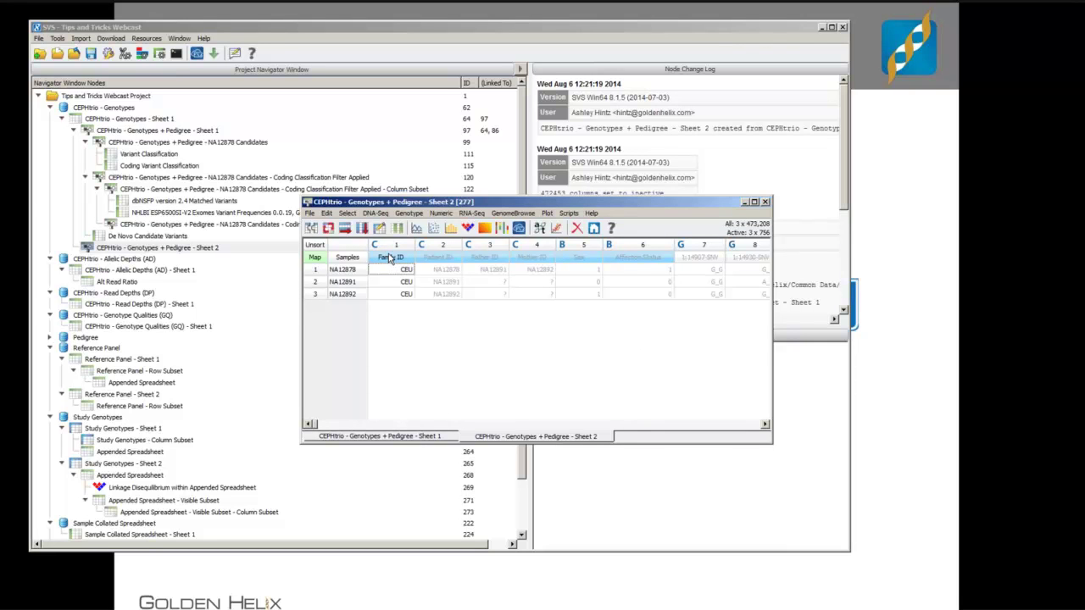
left_click(642, 263, "shift")
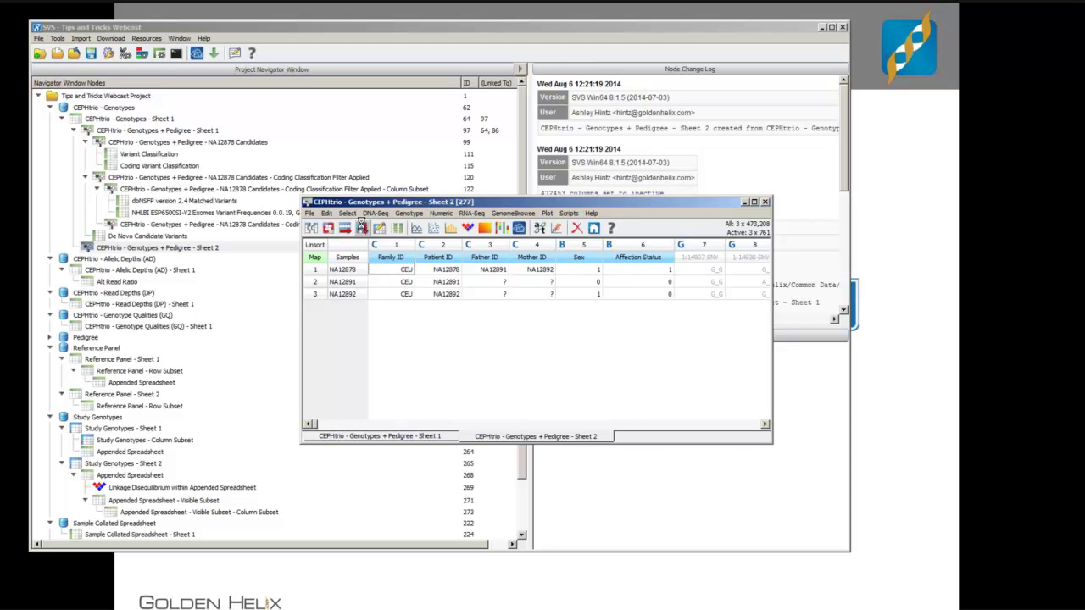
left_click(362, 228)
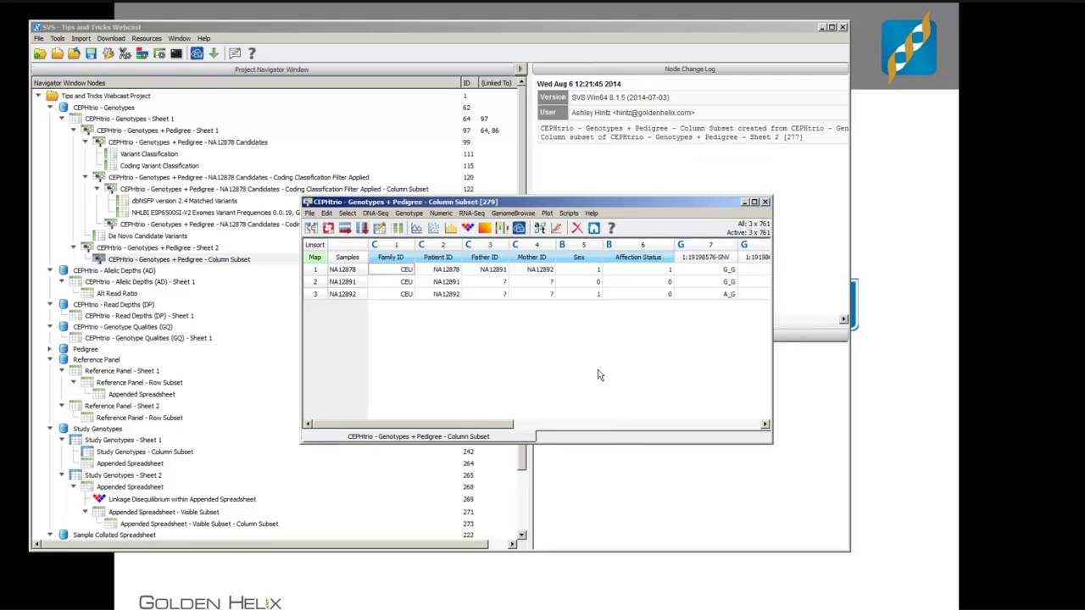
left_click(765, 202)
left_click(765, 202)
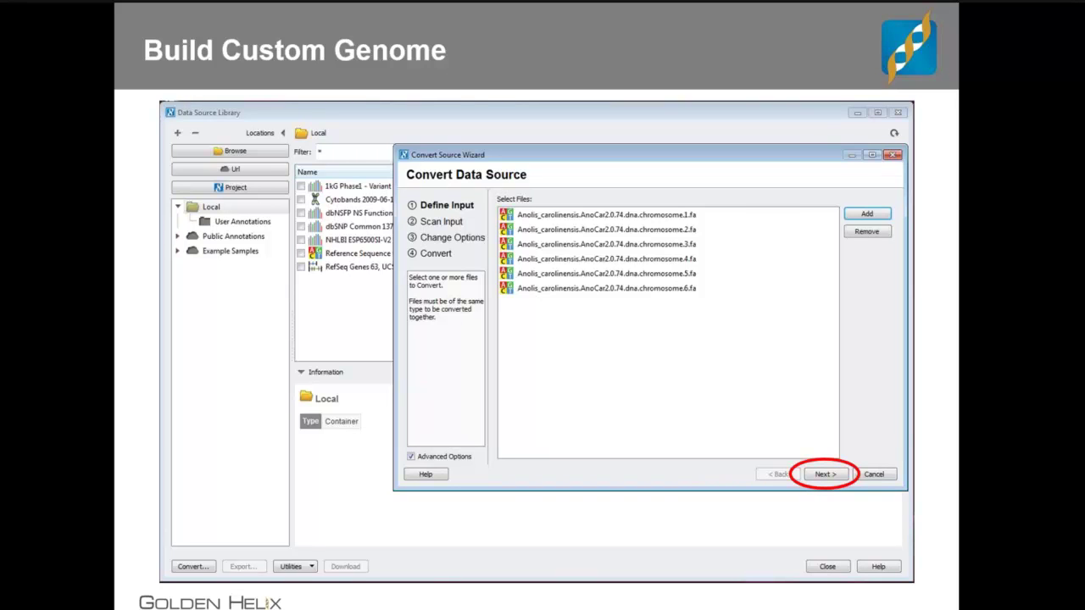
Advance the slideshow past the Anolis conversion slide to the SVS title slide.
key("Return")
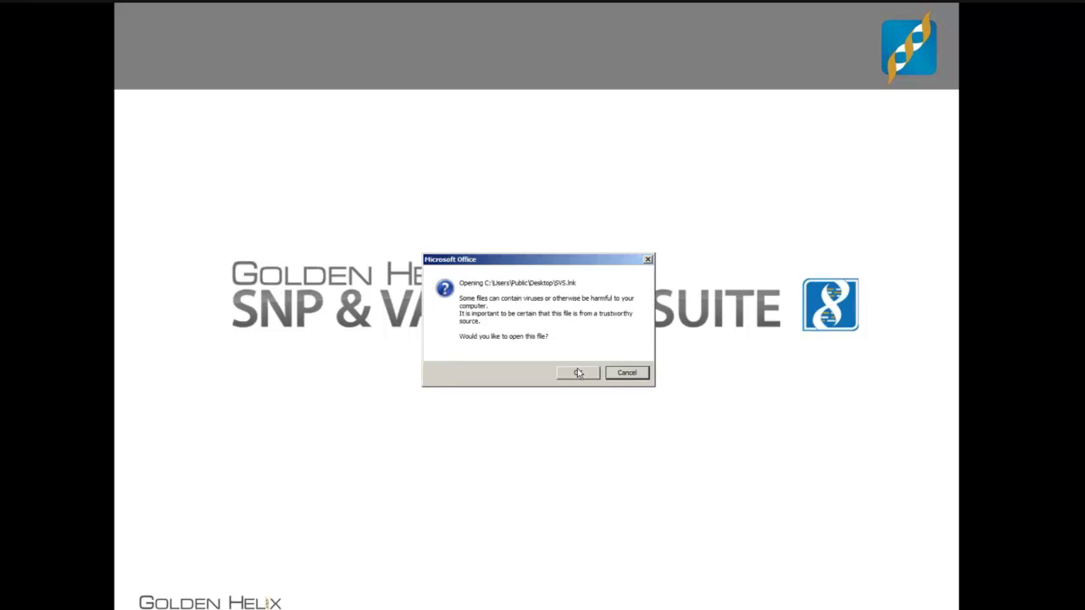
Allow the SVS shortcut and open the Anolis Test.ghp project from the start page.
left_click(578, 373)
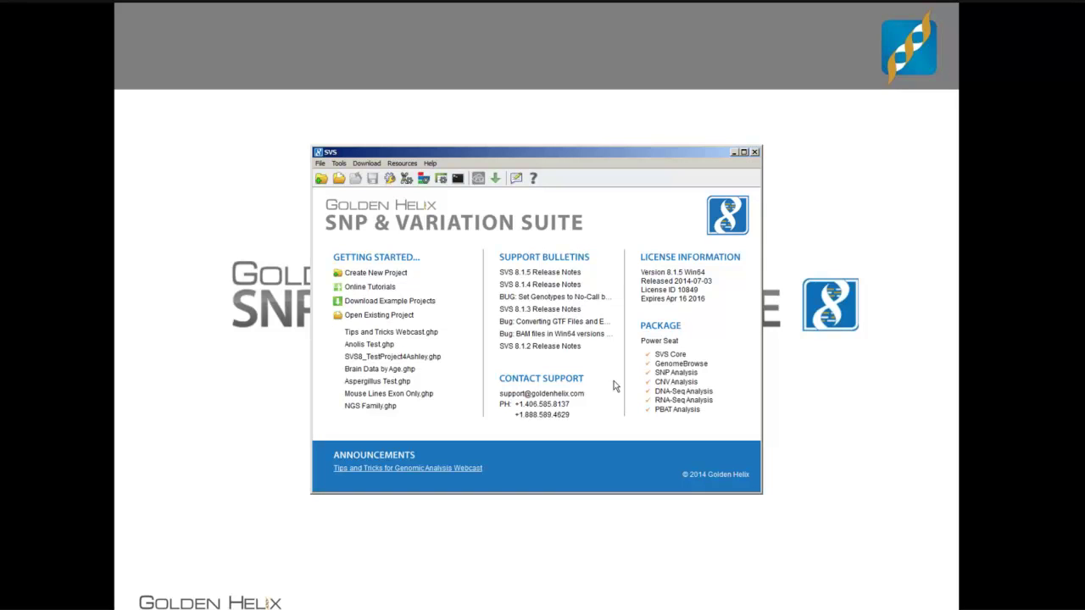
left_click(356, 349)
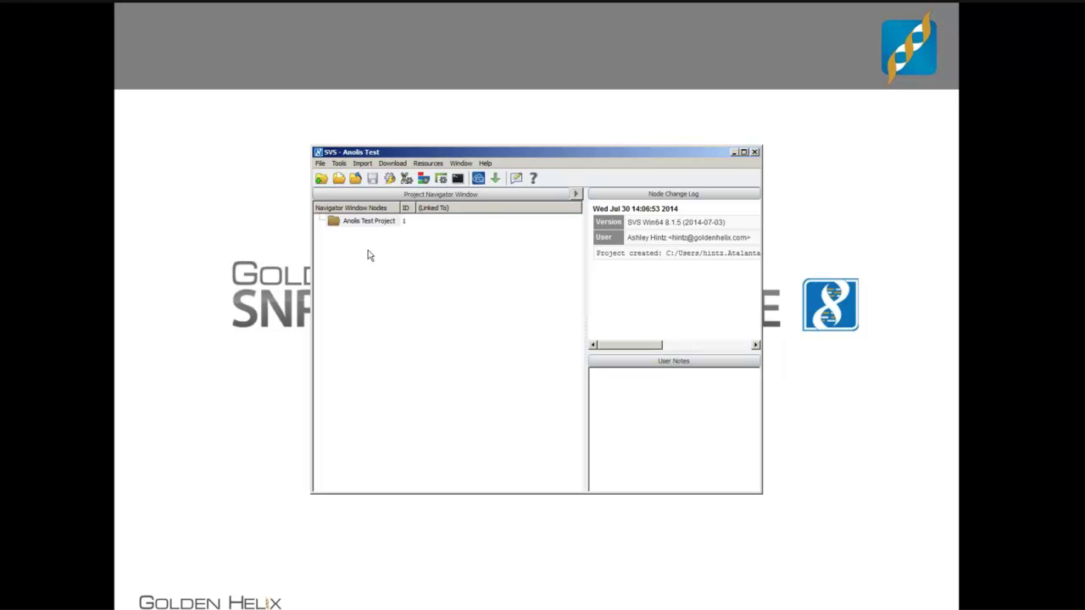
left_click(340, 164)
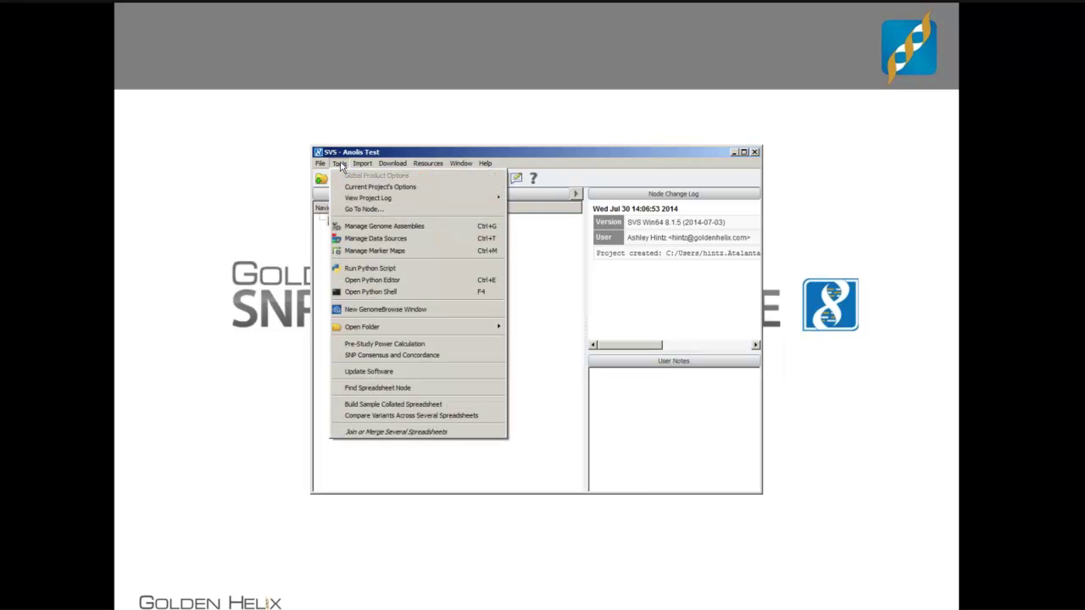
Change the project's default assembly from GRCh37 to Anolis carolinensis AnoCar2.0 (May 2010).
left_click(363, 188)
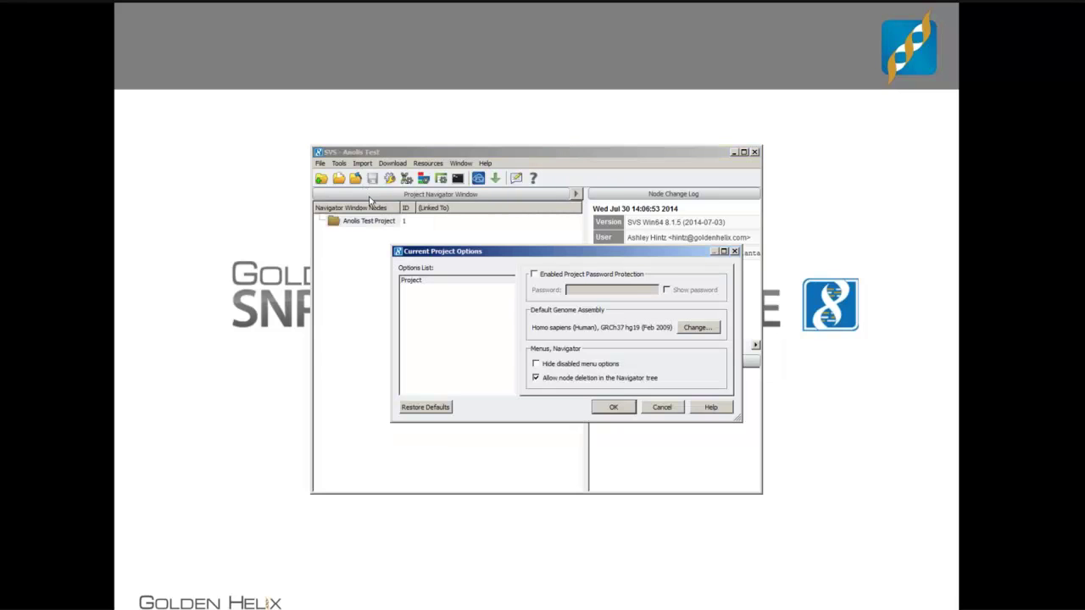
left_click(697, 331)
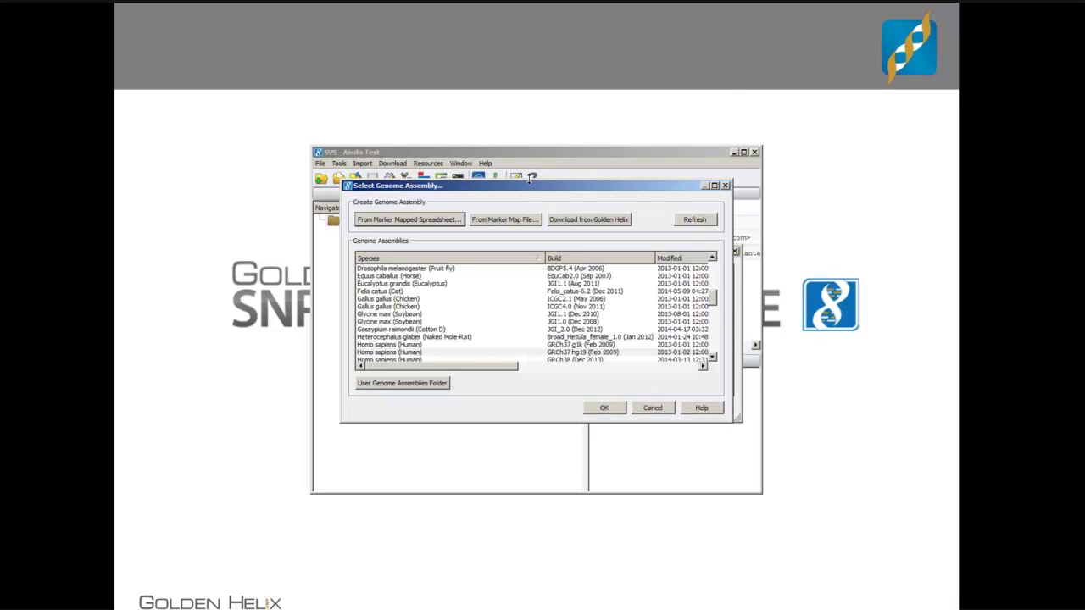
left_click_drag(527, 187, 525, 6)
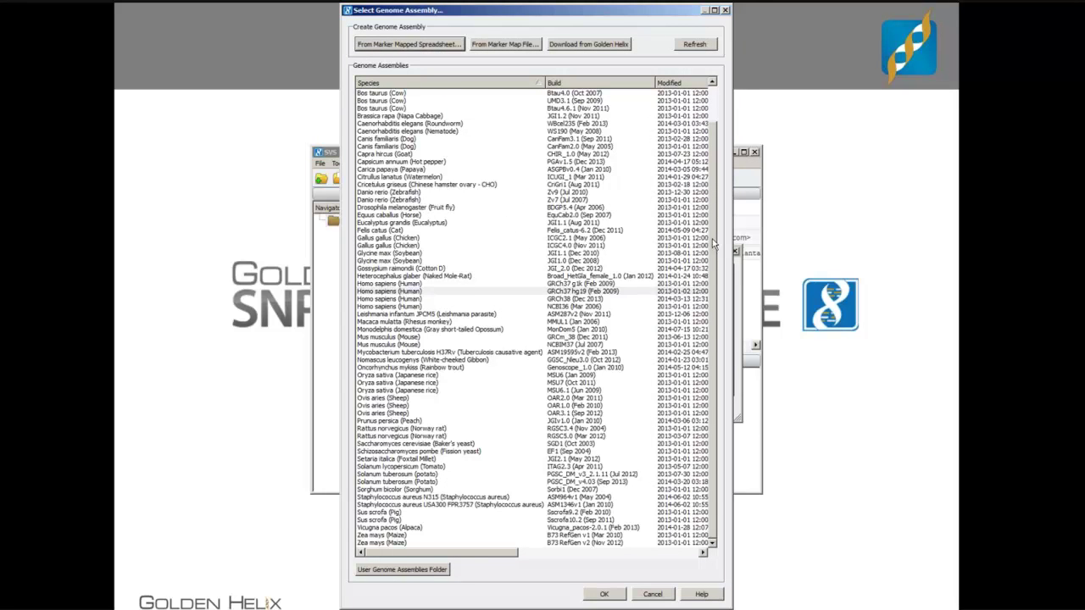
scroll(713, 241, "up", 2)
left_click(374, 94)
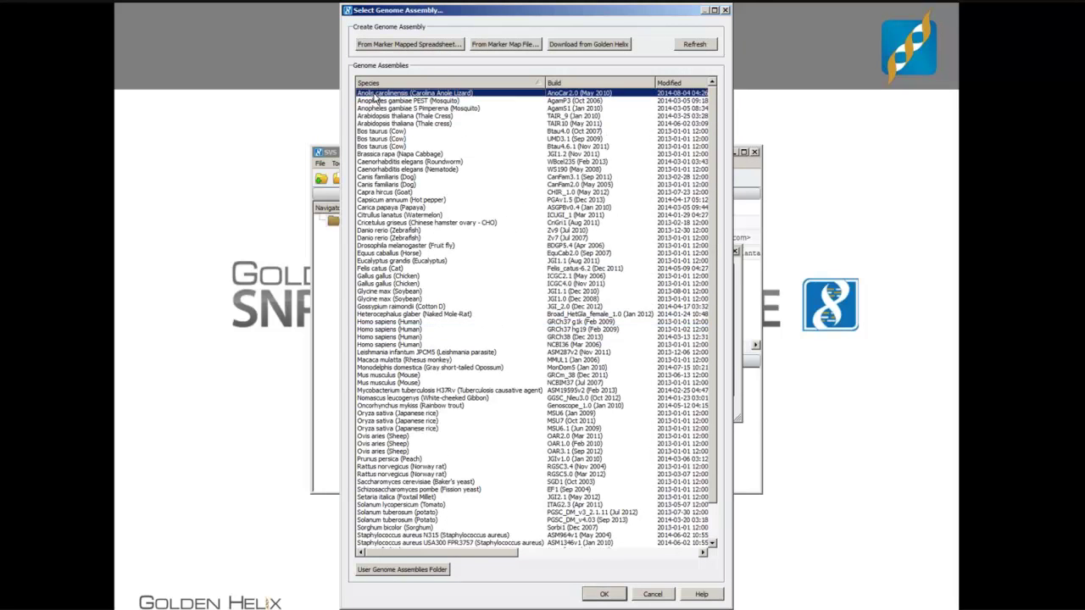
left_click(599, 596)
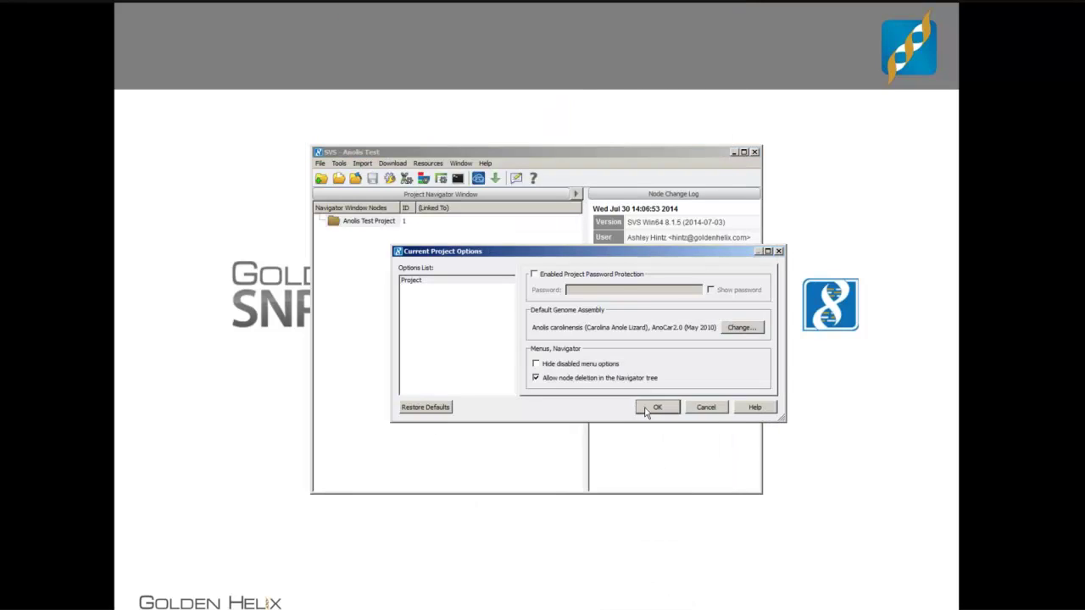
left_click(647, 409)
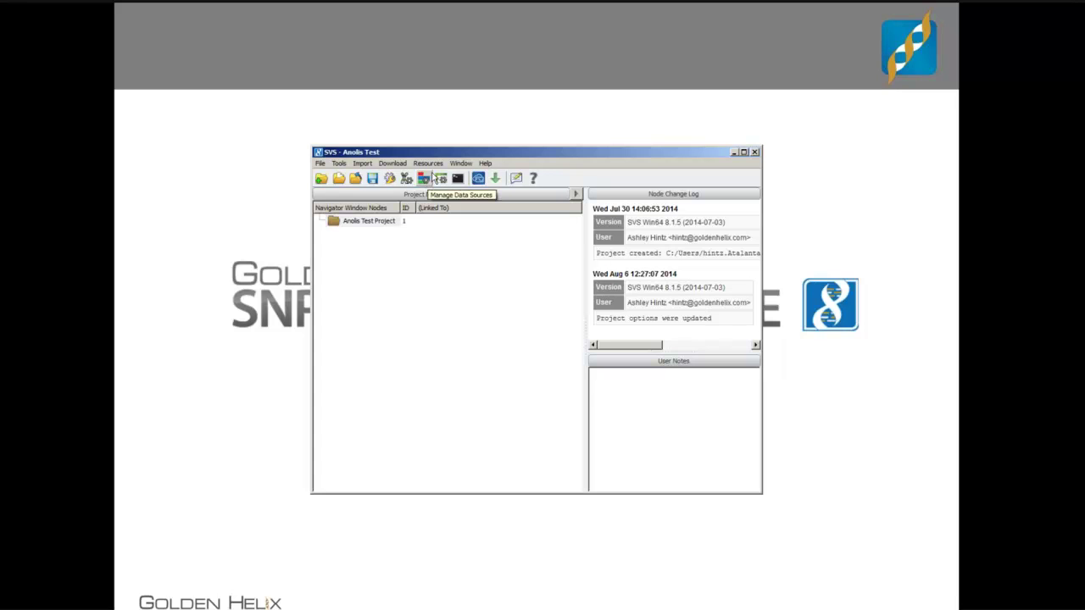
Start a new data source conversion and browse to the Anole Lizard Raw Data folder.
left_click(426, 176)
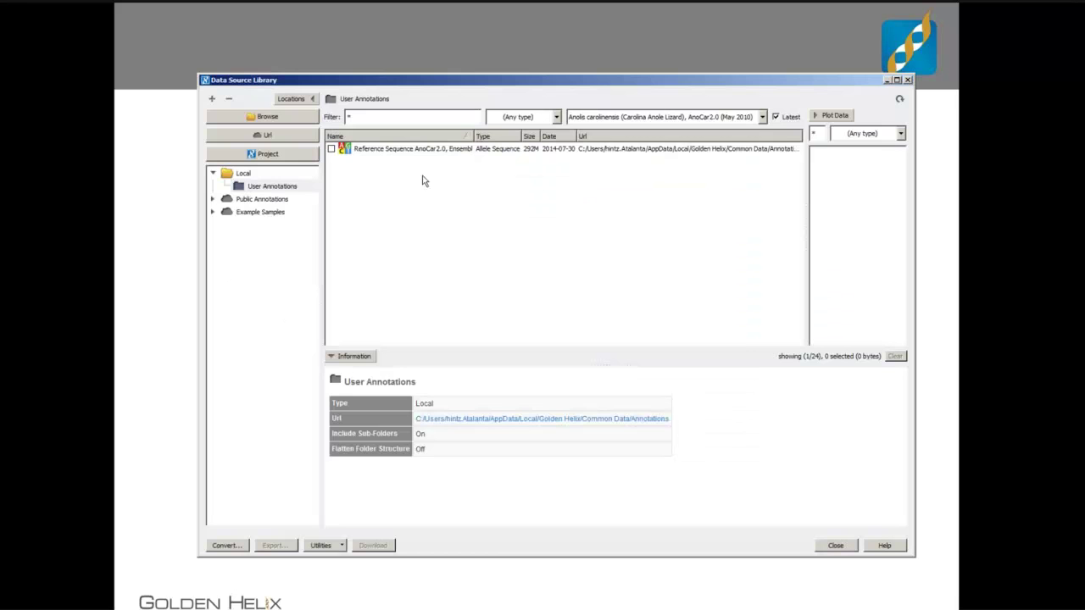
left_click(224, 544)
left_click(737, 204)
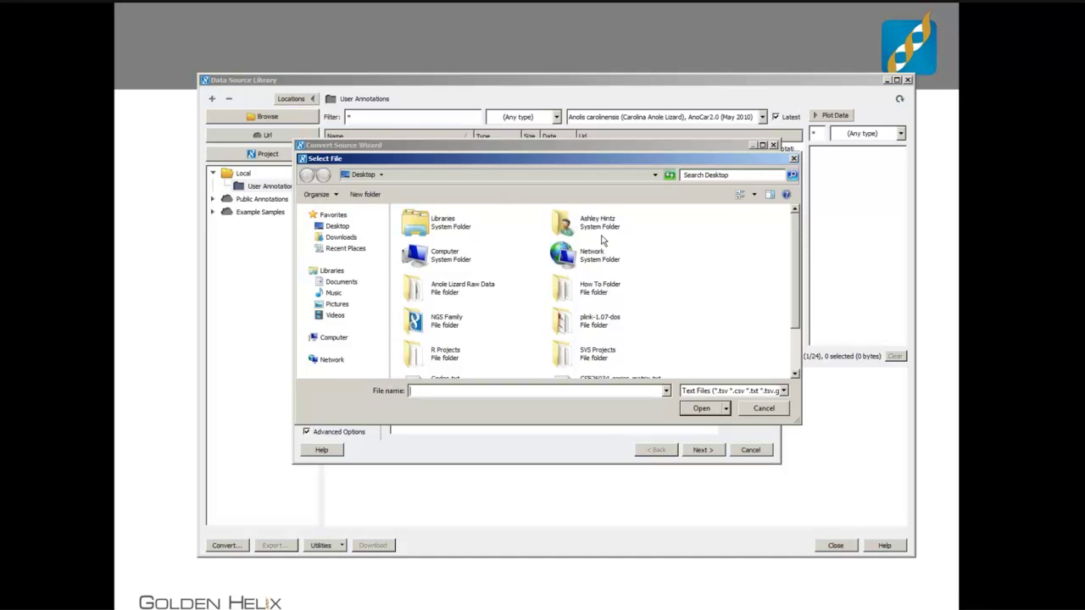
left_click_drag(799, 267, 799, 315)
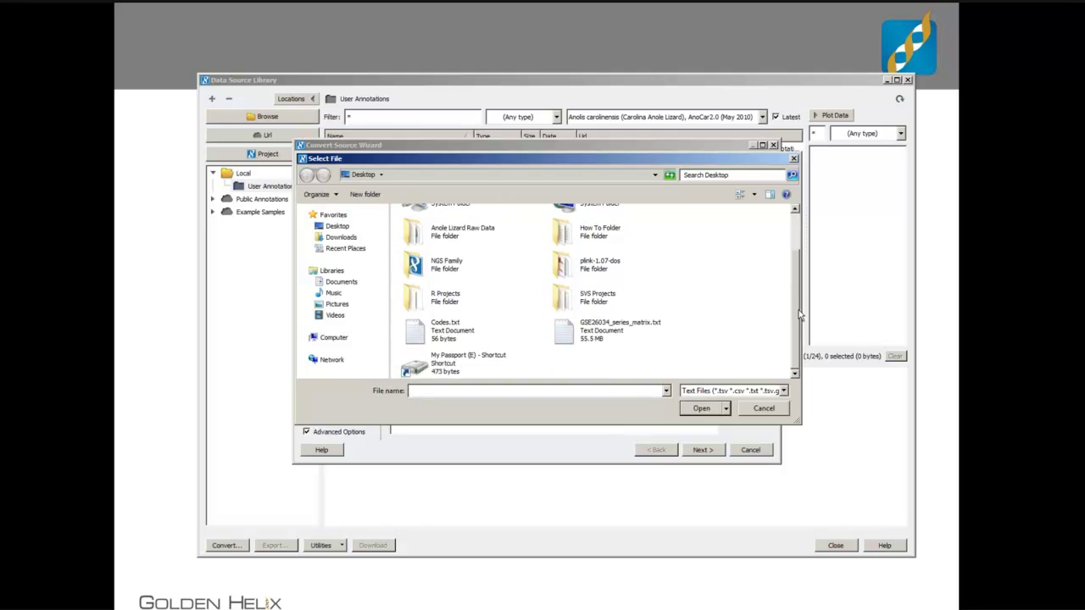
scroll(703, 274, "up", 2)
double_click(458, 275)
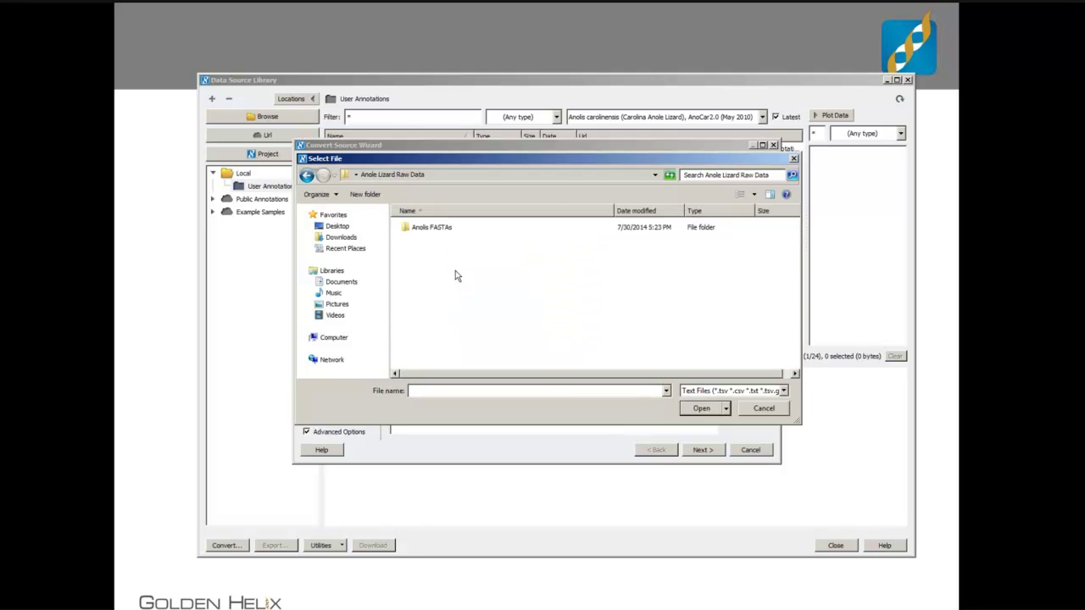
Filter to GTF files and add Anolis_carolinensis.AnoCar2.0.75.gtf for scanning.
left_click(784, 391)
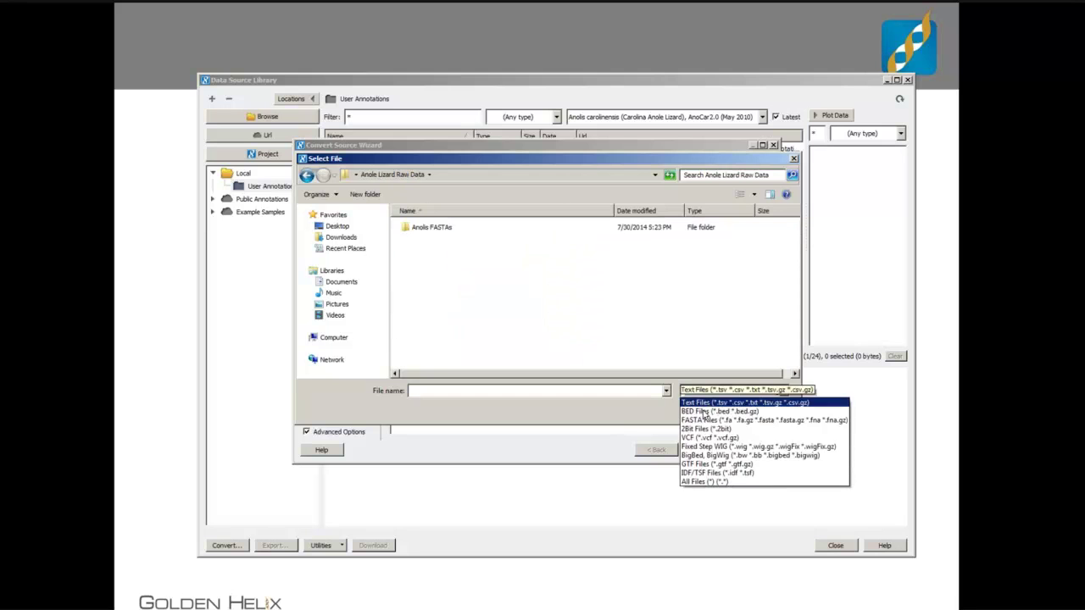
left_click(700, 463)
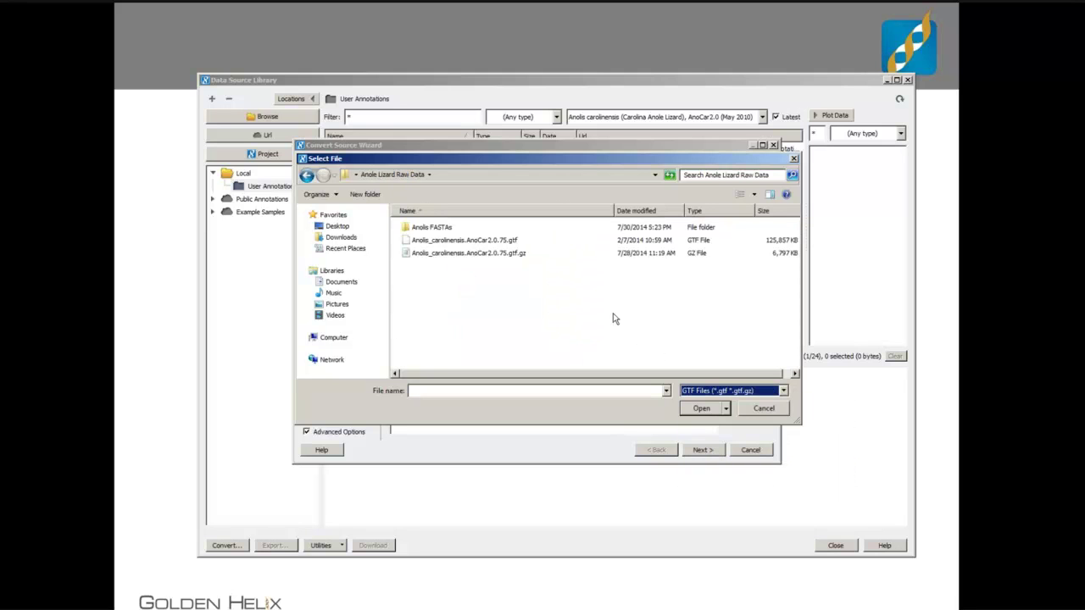
left_click(514, 245)
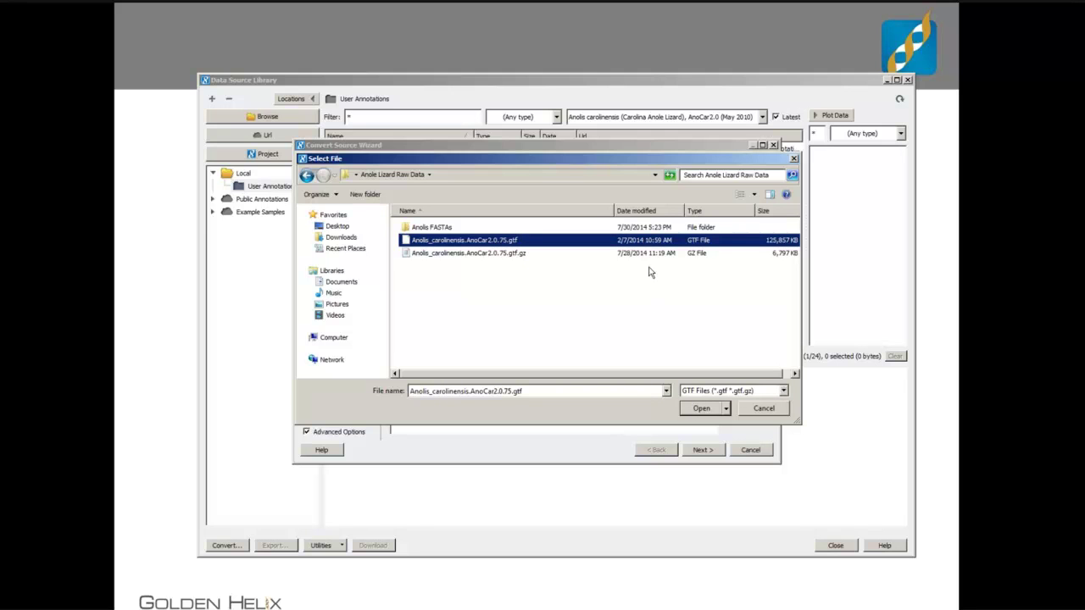
left_click(702, 409)
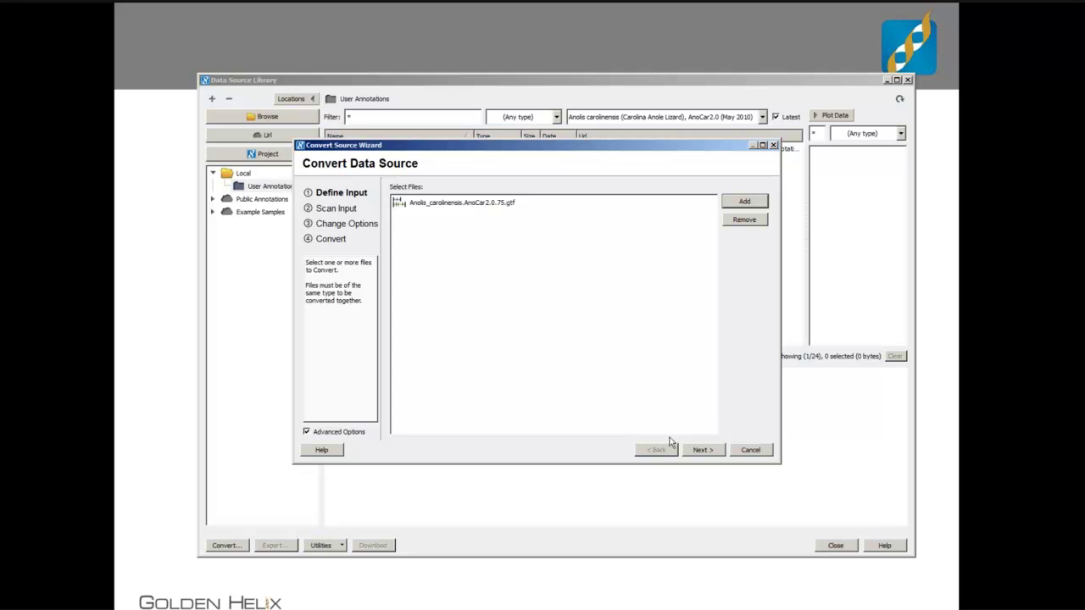
left_click(701, 451)
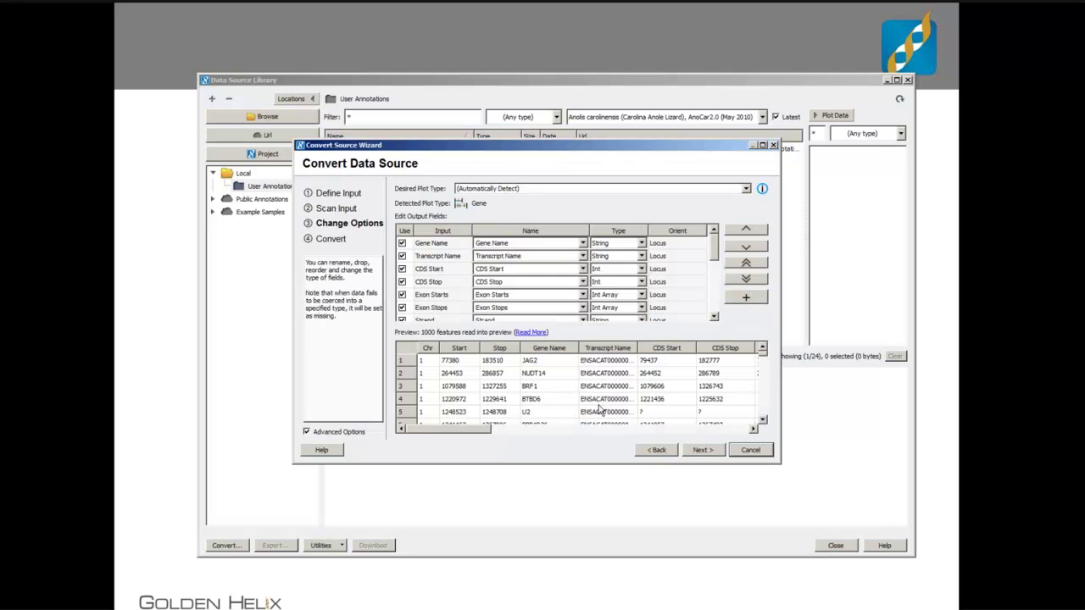
In the maximized wizard, make Strand, Source, gene_biotype, gene_source and transcript_source Categorical.
double_click(610, 139)
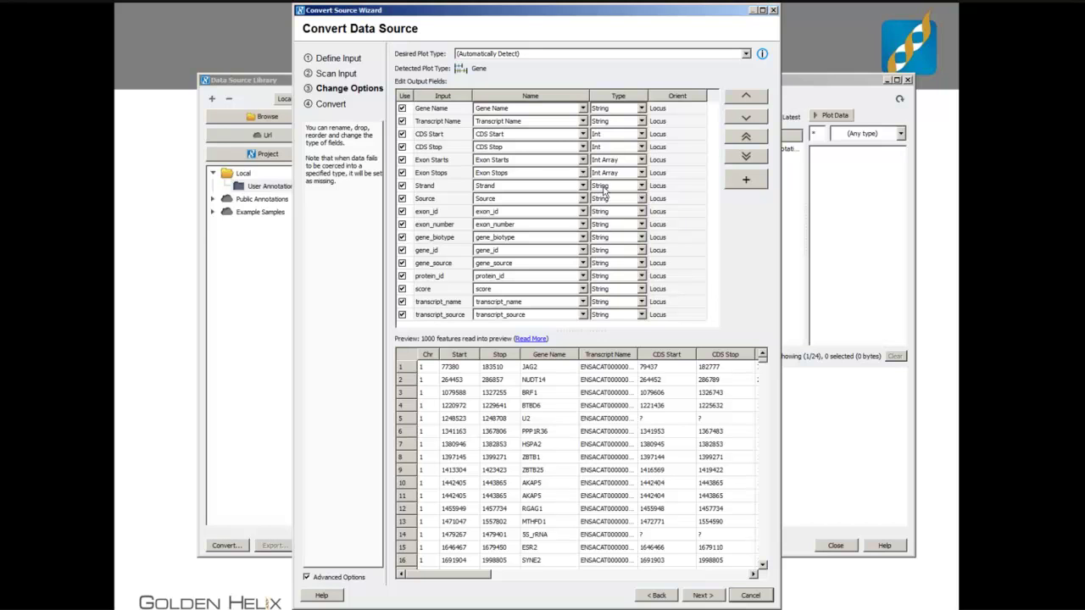
left_click(641, 186)
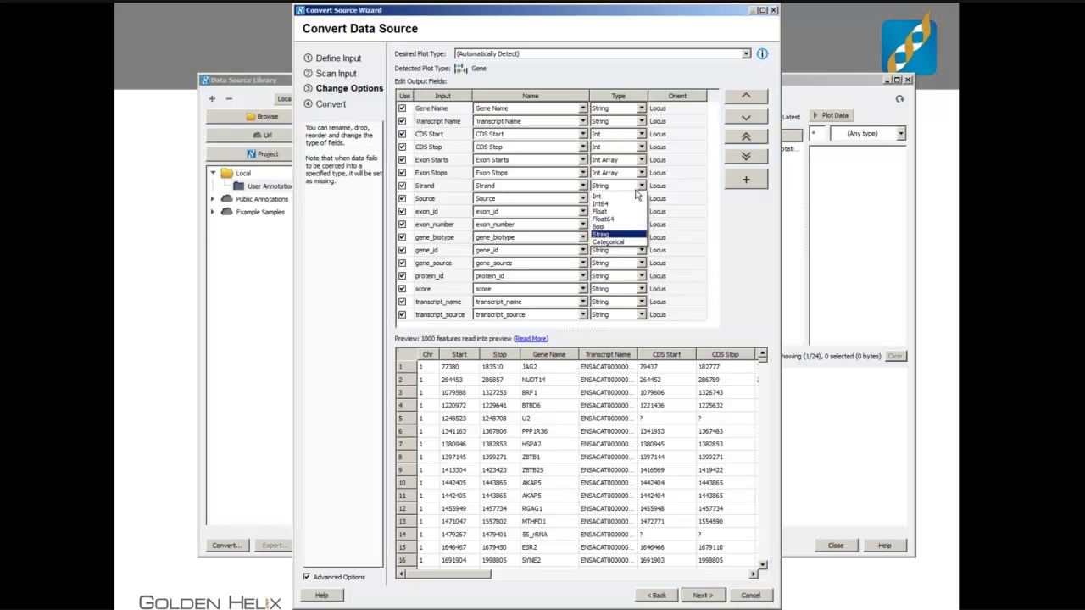
left_click(623, 244)
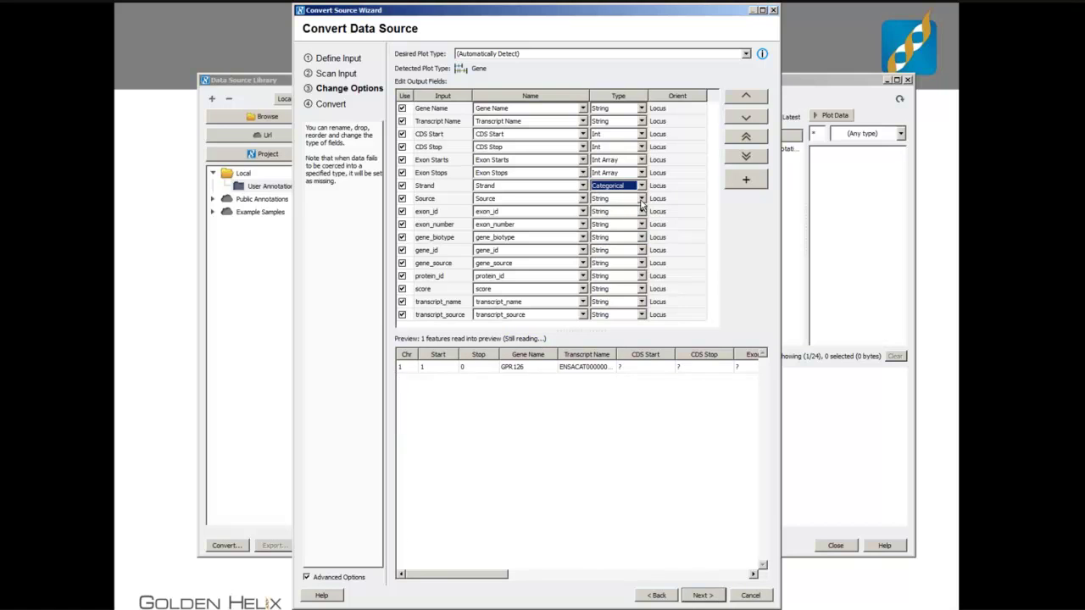
left_click(627, 198)
left_click(624, 255)
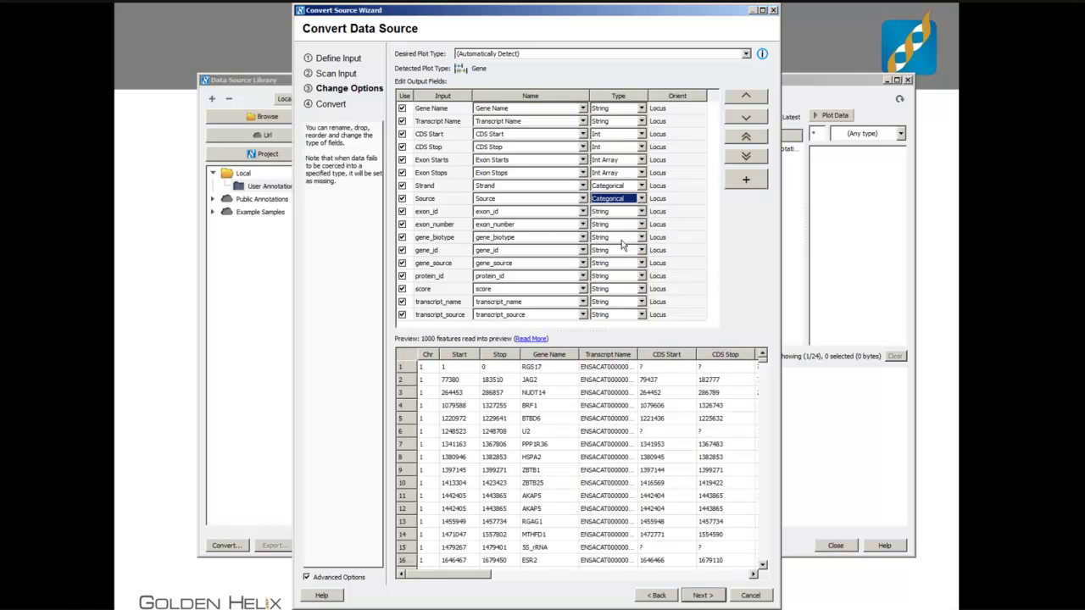
left_click(631, 239)
left_click(623, 294)
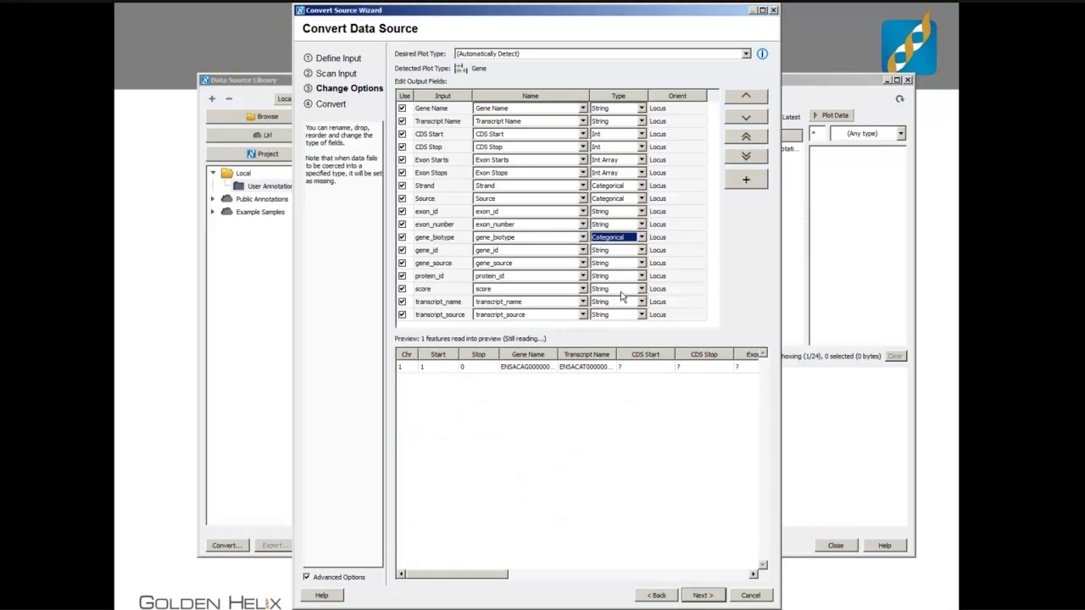
left_click(641, 263)
left_click(616, 319)
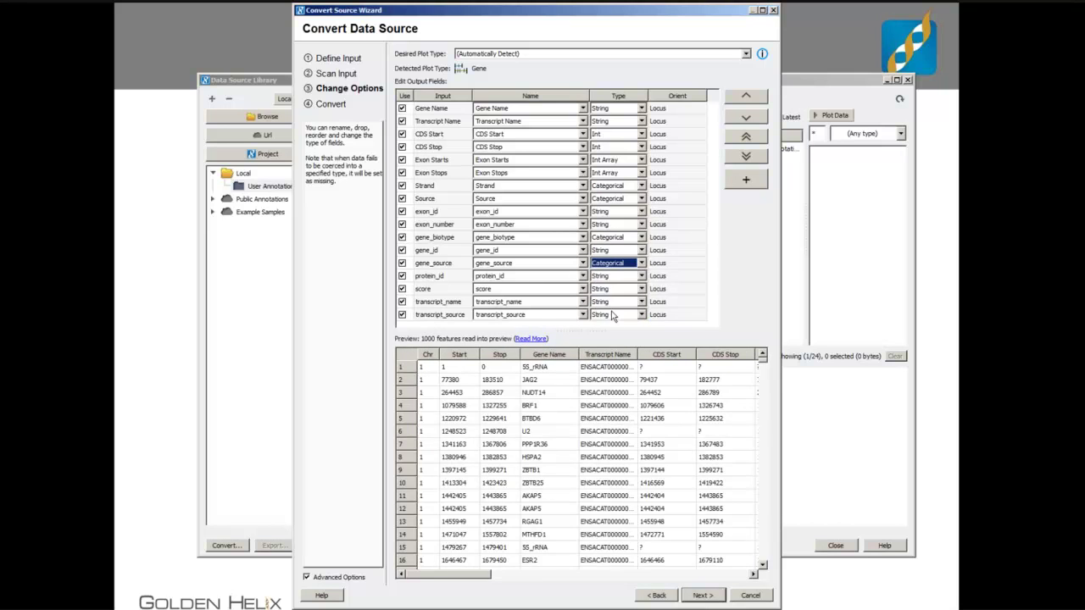
left_click(641, 315)
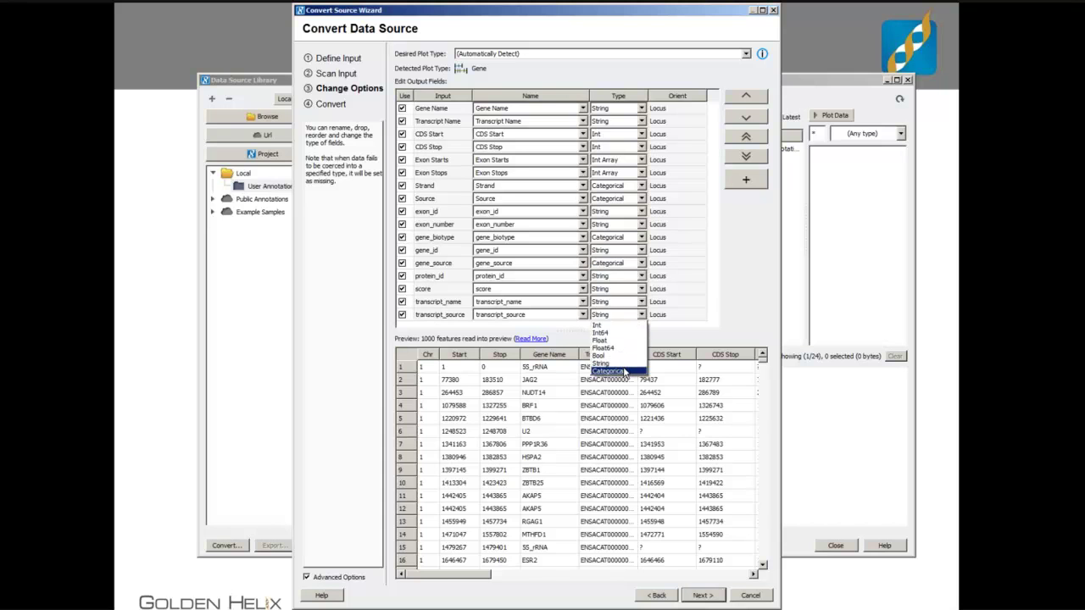
left_click(625, 373)
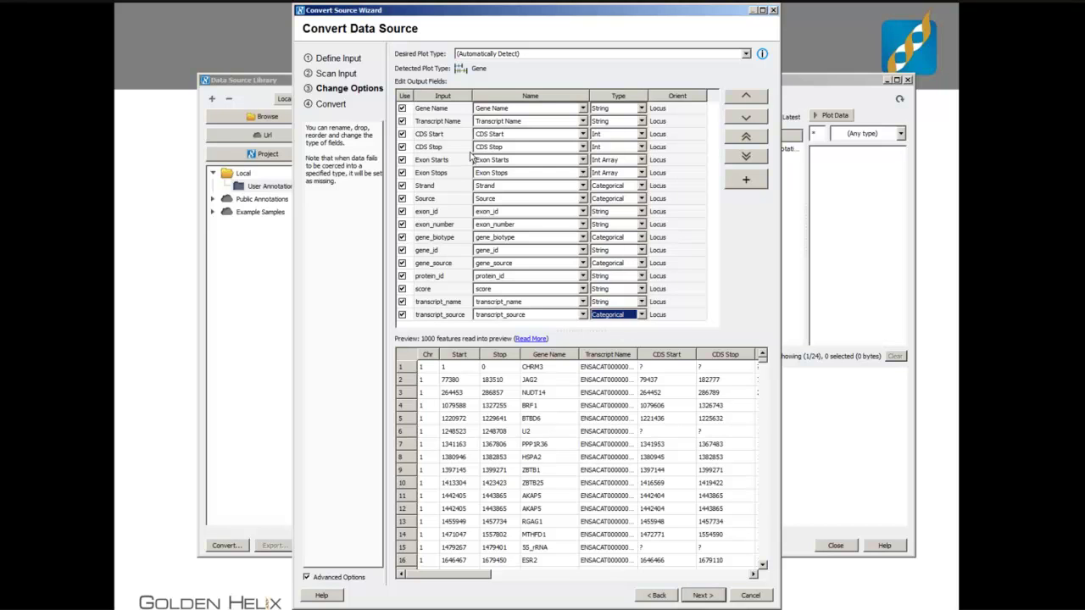
Match the data's chromosomes to the Anolis carolinensis AnoCar2.0 assembly.
left_click(703, 597)
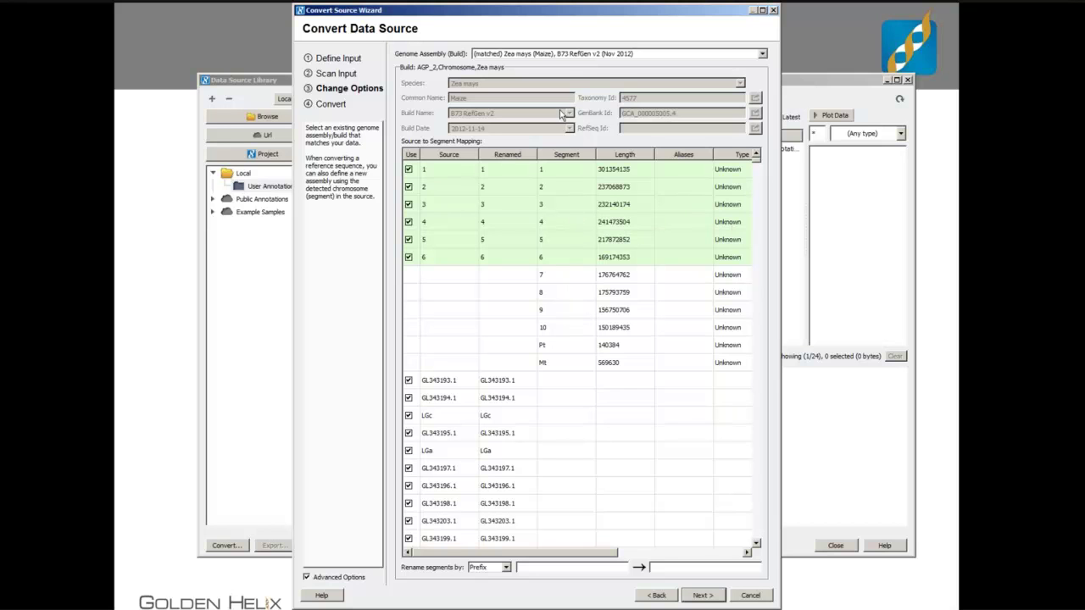
left_click(763, 55)
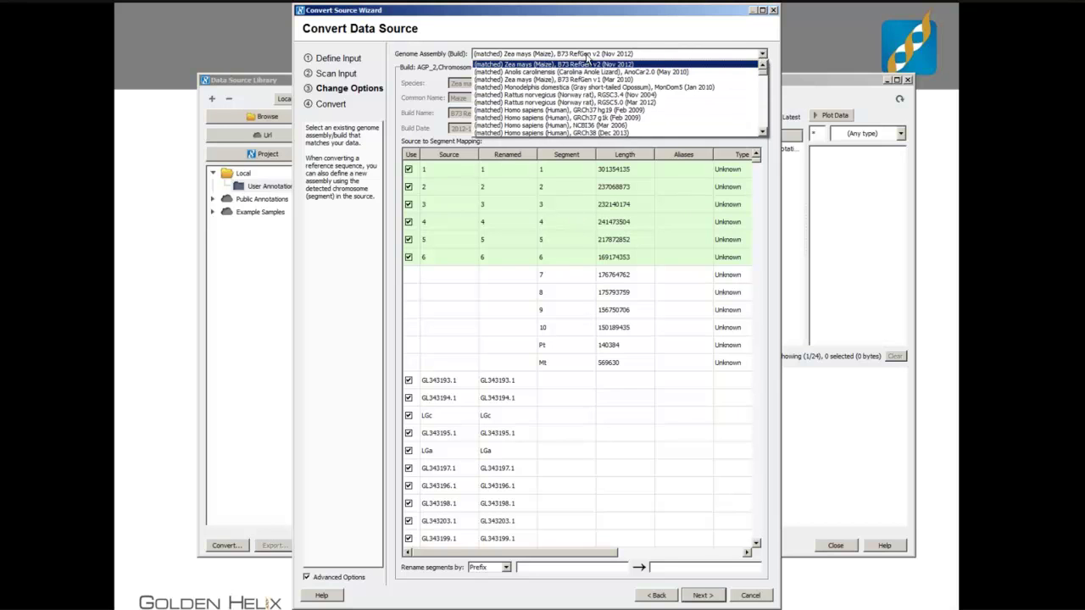
left_click(517, 73)
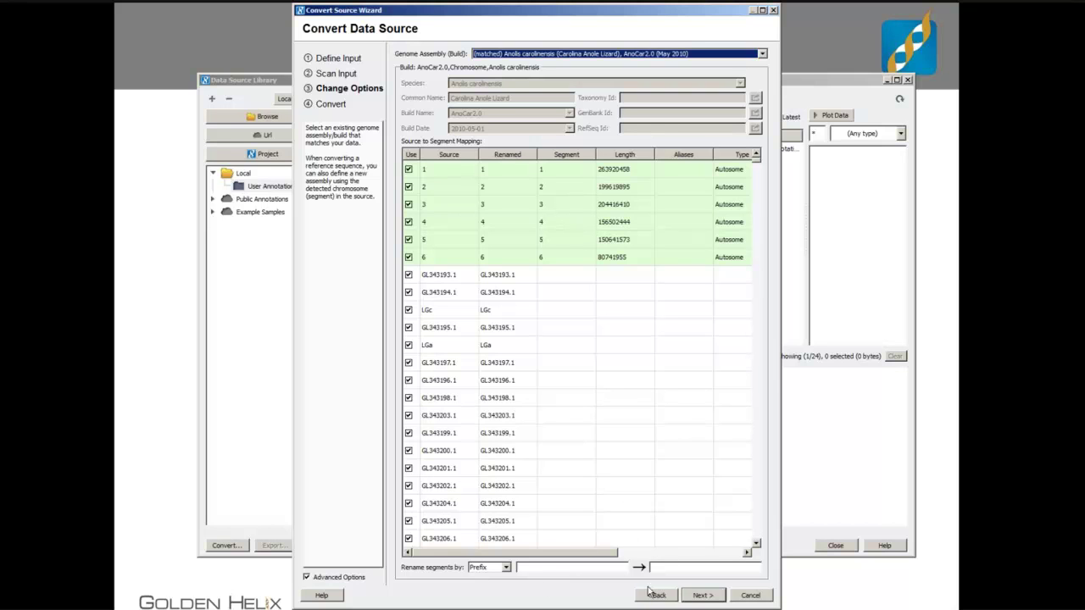
Keep segment renaming as Prefix and advance to the source documentation page.
left_click(506, 568)
left_click(505, 569)
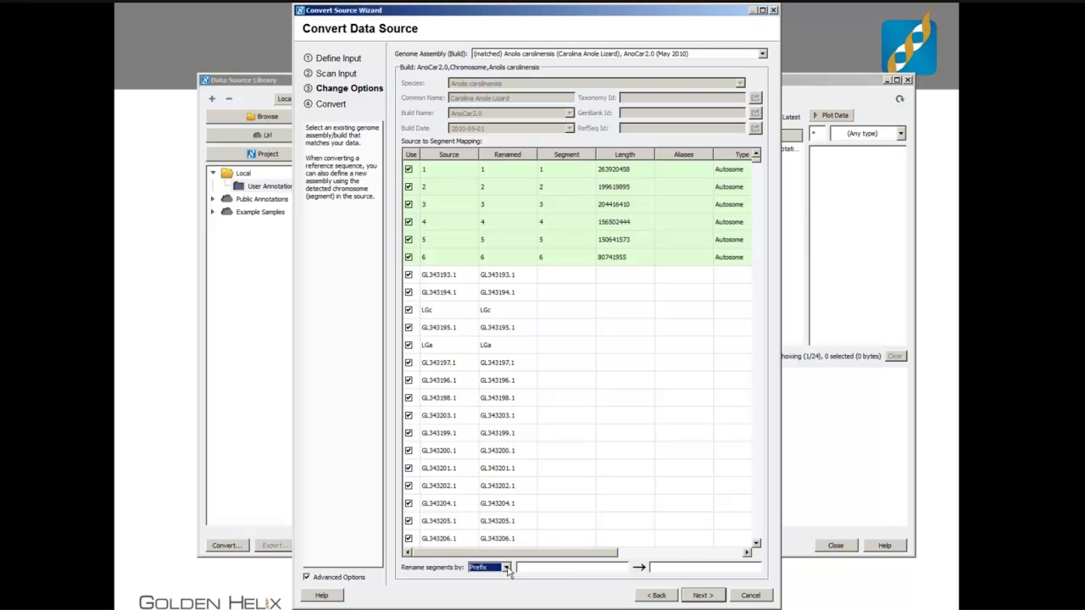
left_click(710, 595)
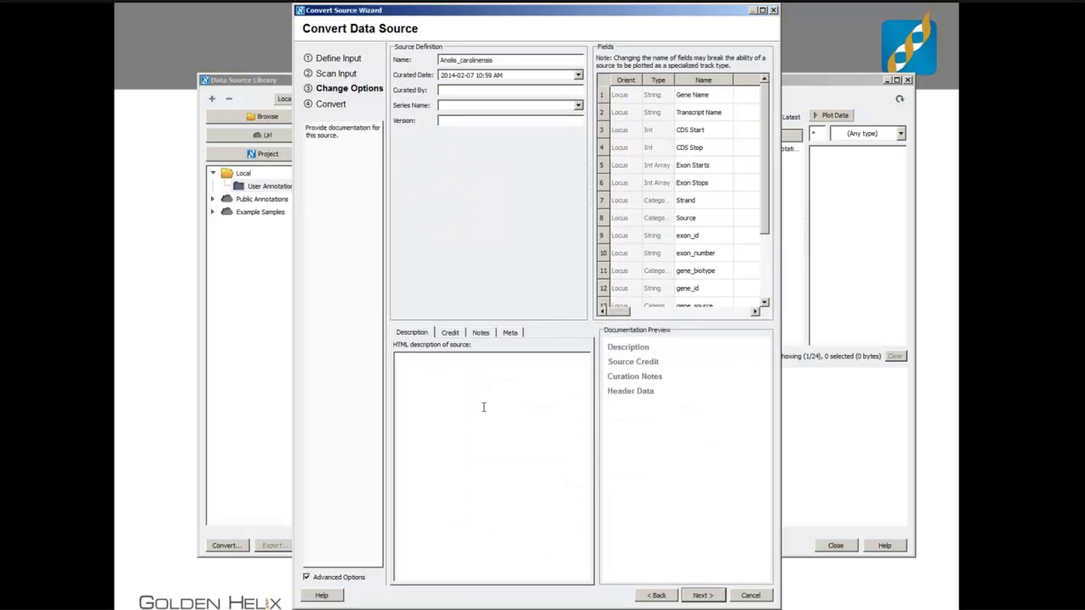
Rename the source to 'Ensembl Gene 75, Ensembl' and advance to the Convert summary.
left_click_drag(489, 60, 416, 64)
type("Ensembl Gene 75, Ensembl")
left_click(701, 595)
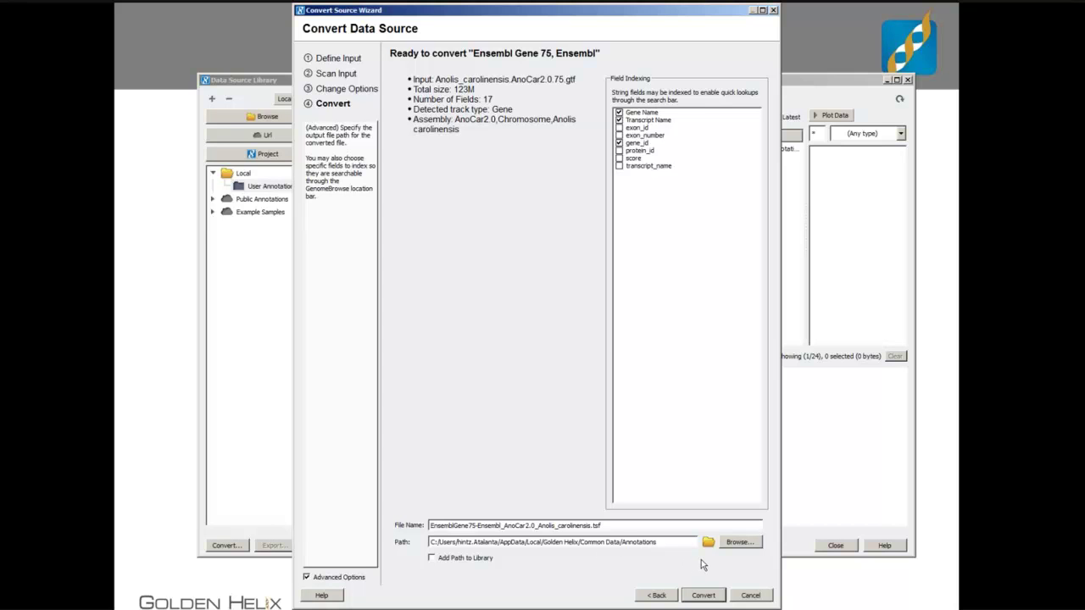
Run the Ensembl Gene 75 conversion to 100% and finish the wizard.
left_click(698, 597)
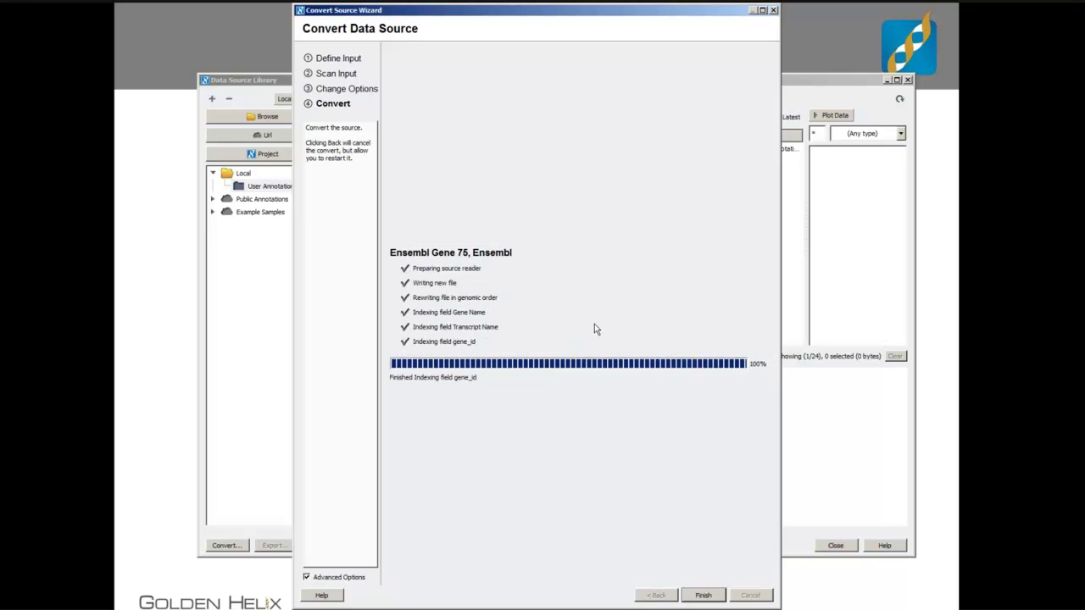
left_click(702, 596)
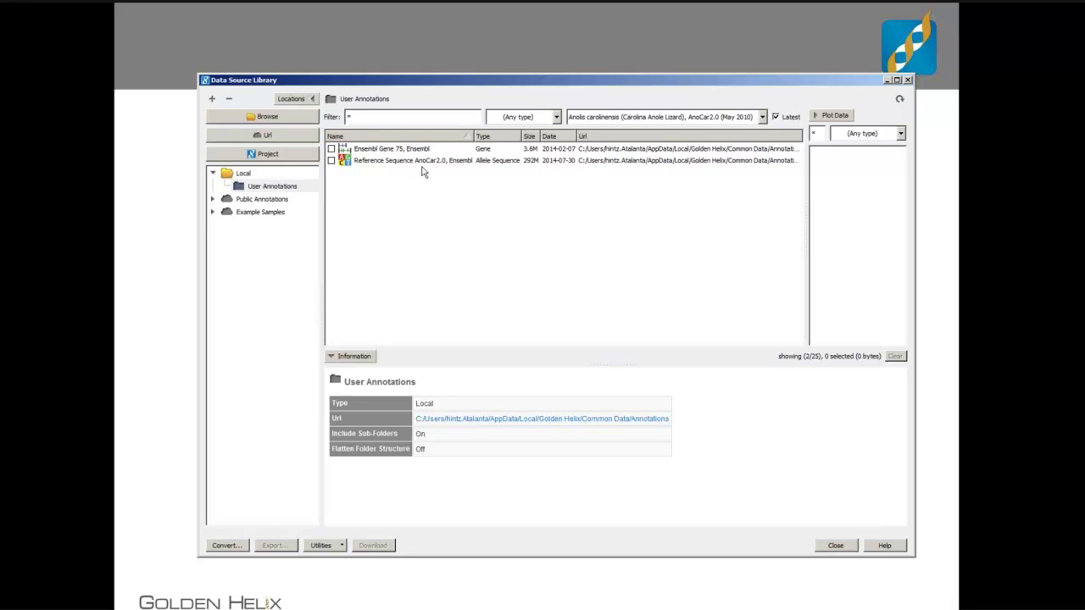
Open GenomeBrowse and plot the Reference Sequence AnoCar2.0 track.
left_click(837, 546)
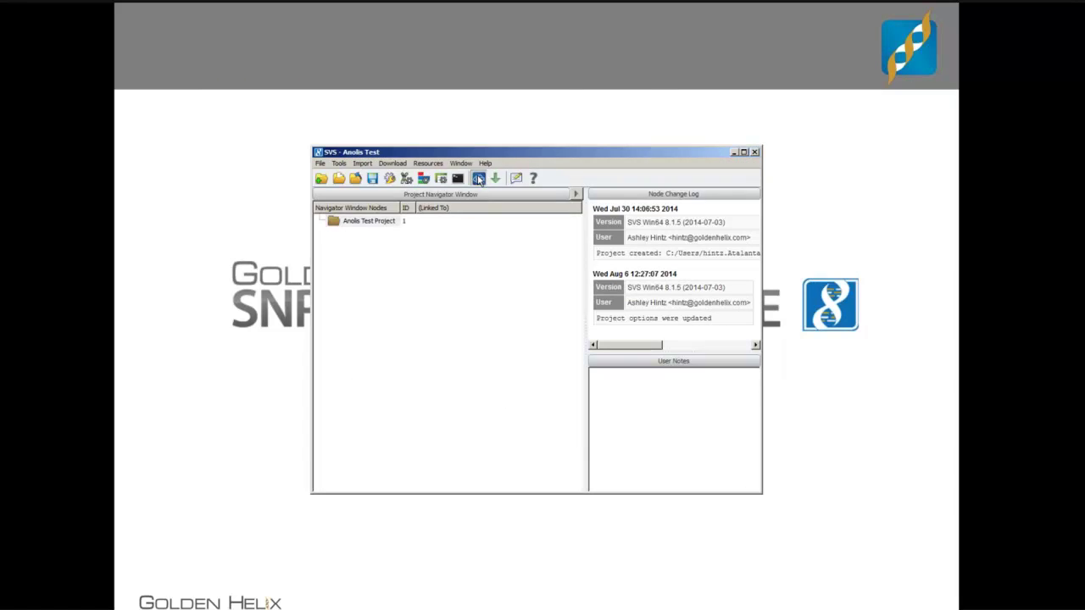
left_click(478, 178)
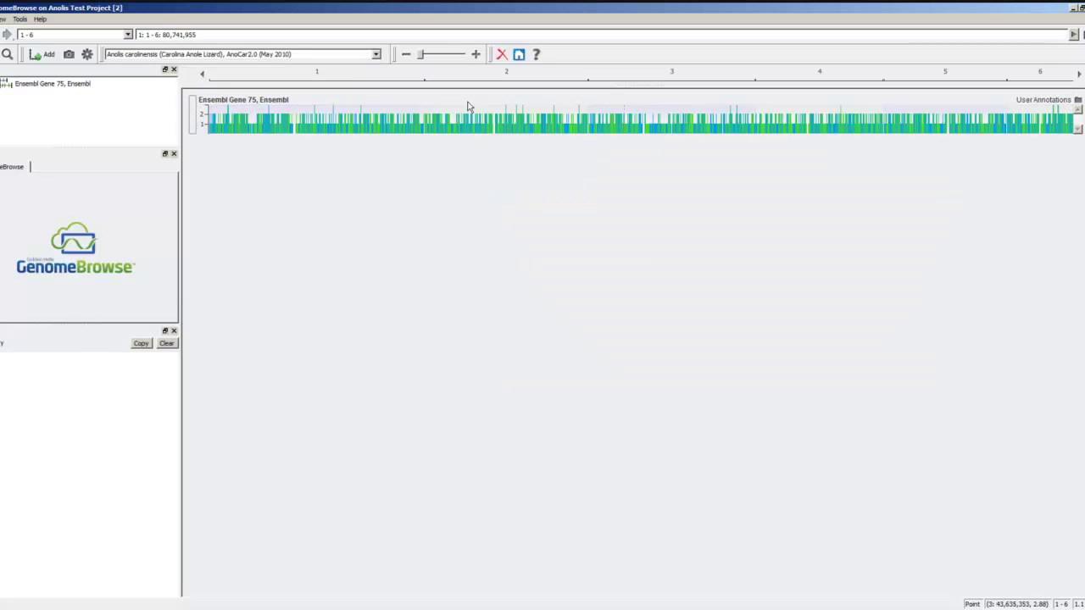
left_click(56, 58)
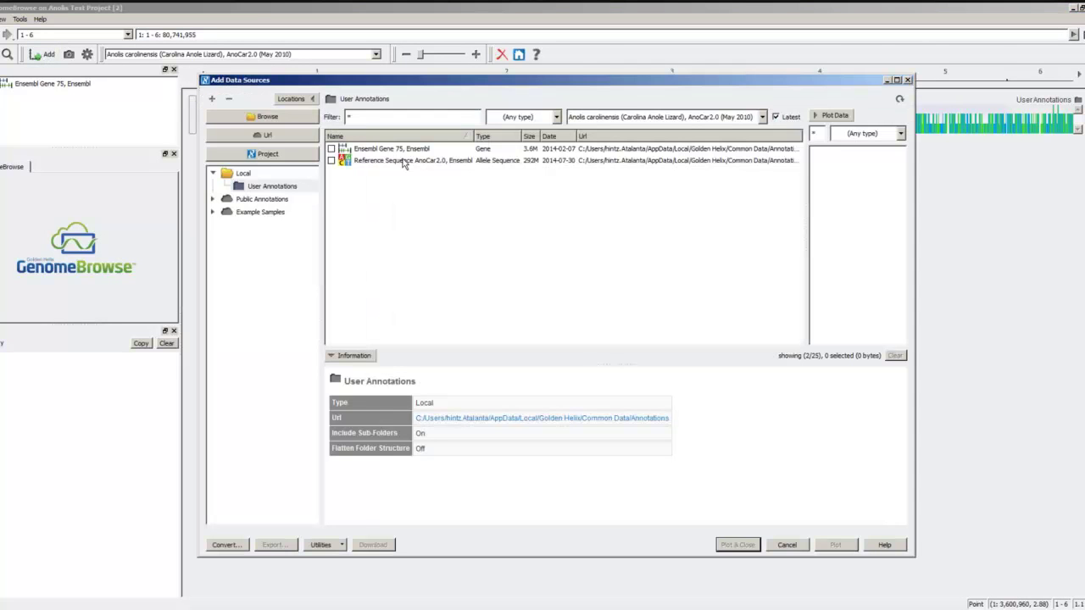
left_click(404, 161)
left_click(747, 549)
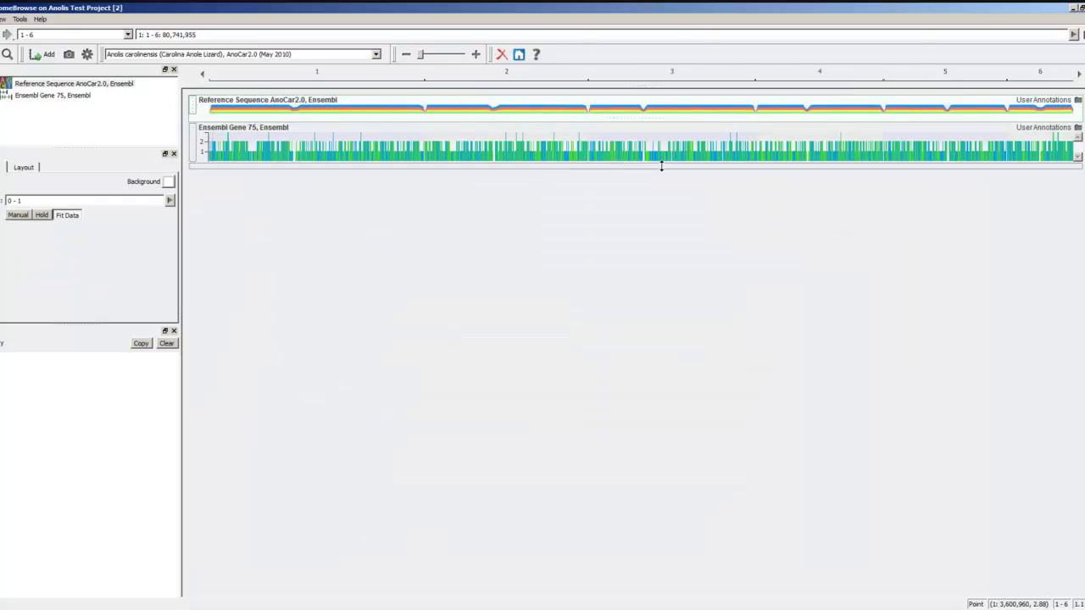
Expand the Ensembl Gene track, zoom in, and enlarge the reference track to show translation frames.
left_click(677, 142)
left_click_drag(643, 120, 643, 141)
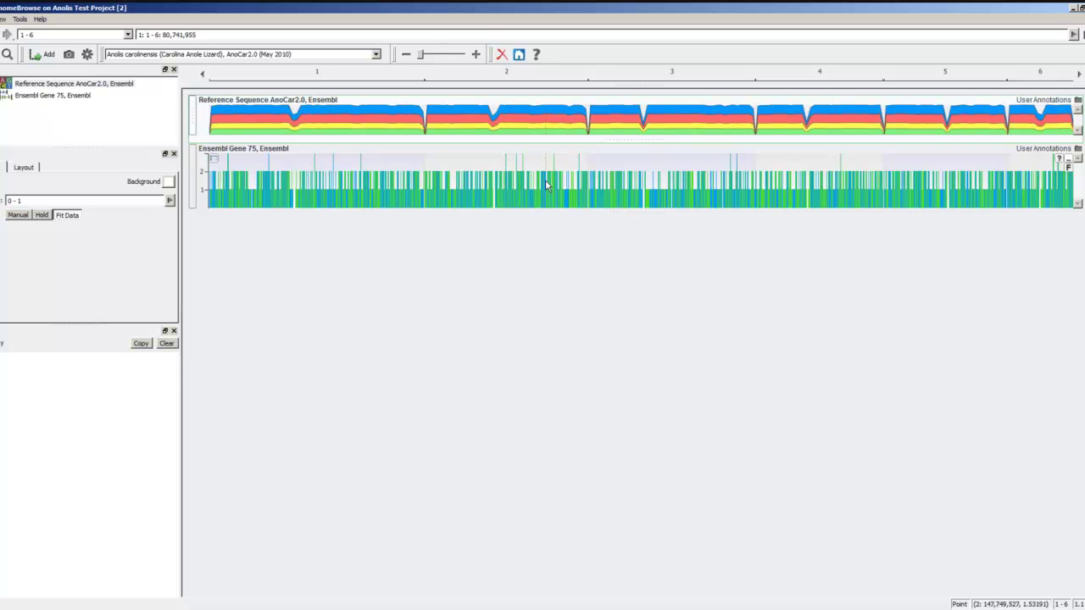
scroll(545, 185, "up", 3)
scroll(545, 185, "up", 3)
scroll(546, 185, "up", 2)
scroll(550, 186, "up", 2)
scroll(559, 189, "up", 2)
scroll(570, 192, "up", 2)
scroll(567, 191, "up", 2)
scroll(555, 189, "up", 2)
scroll(538, 187, "up", 2)
scroll(524, 187, "up", 1)
scroll(517, 185, "up", 2)
scroll(509, 185, "up", 2)
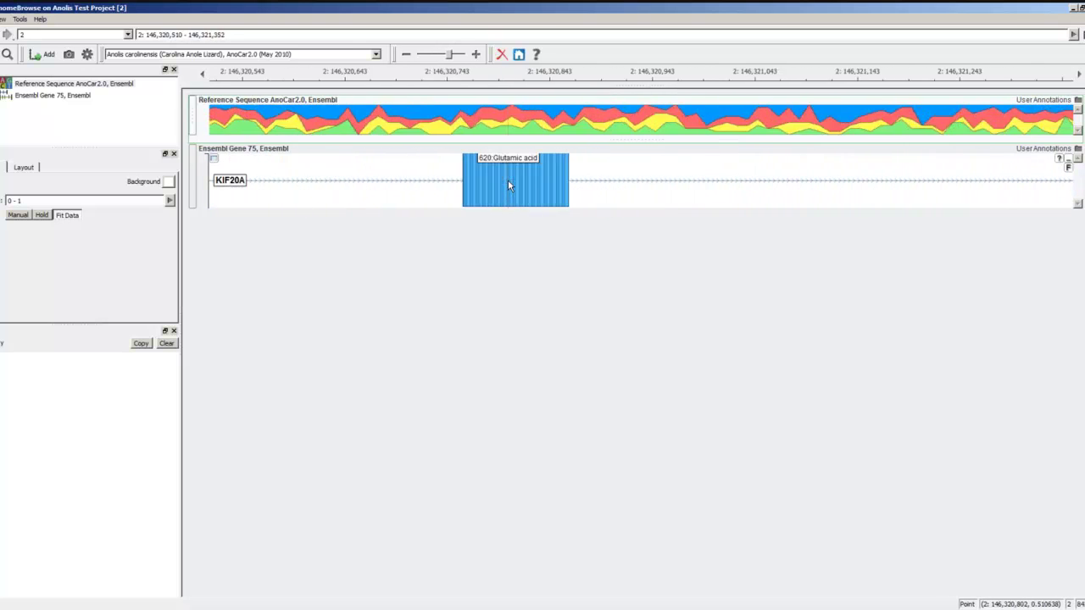
scroll(509, 185, "up", 2)
scroll(510, 184, "up", 2)
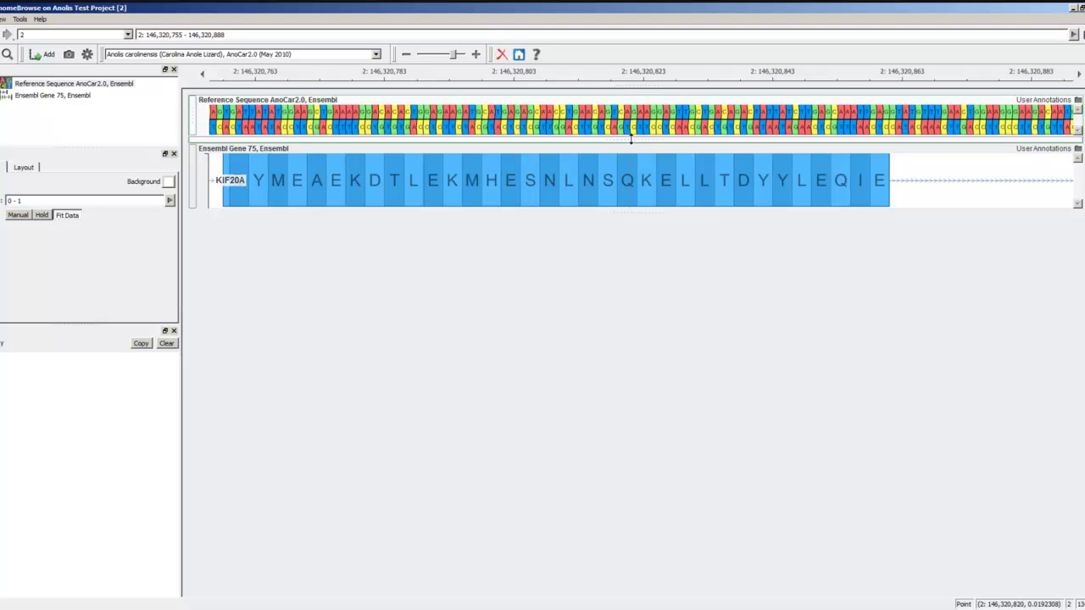
left_click_drag(631, 138, 634, 215)
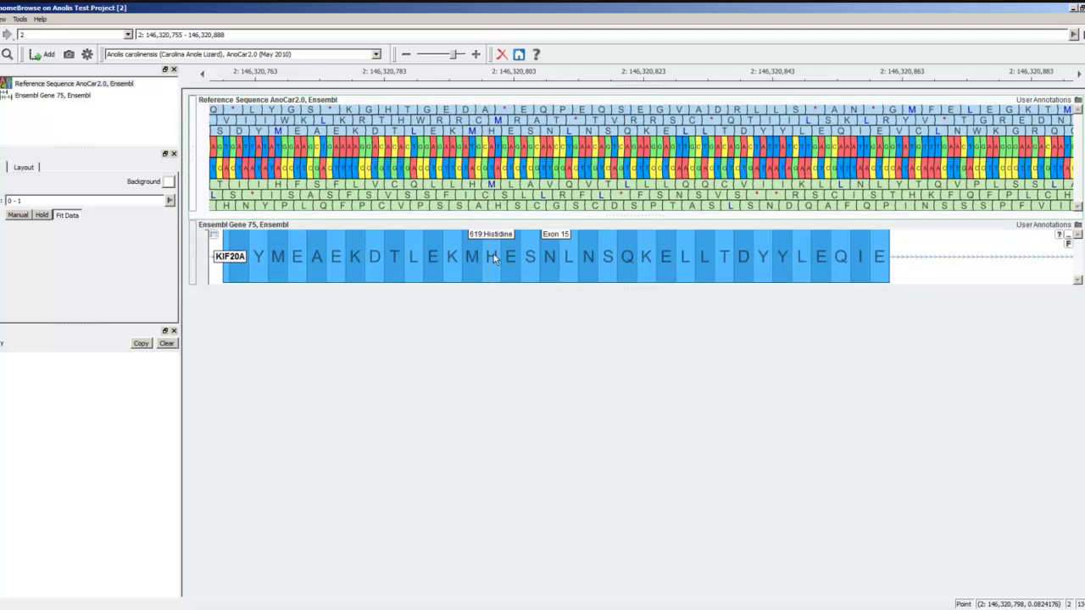
Show the KIF20A gene's transcript details.
left_click(433, 253)
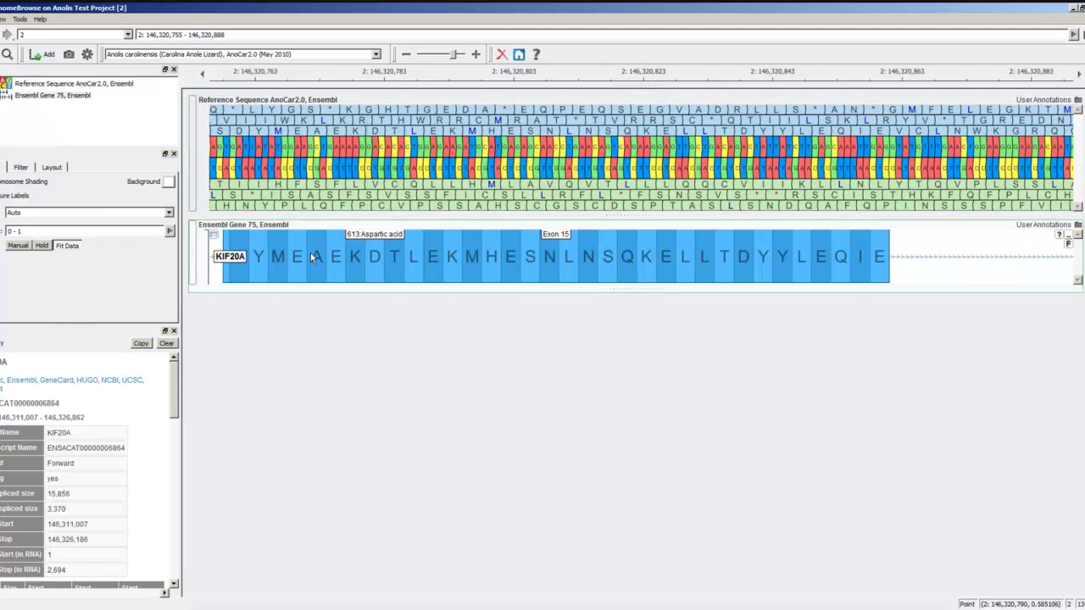
left_click_drag(175, 389, 157, 403)
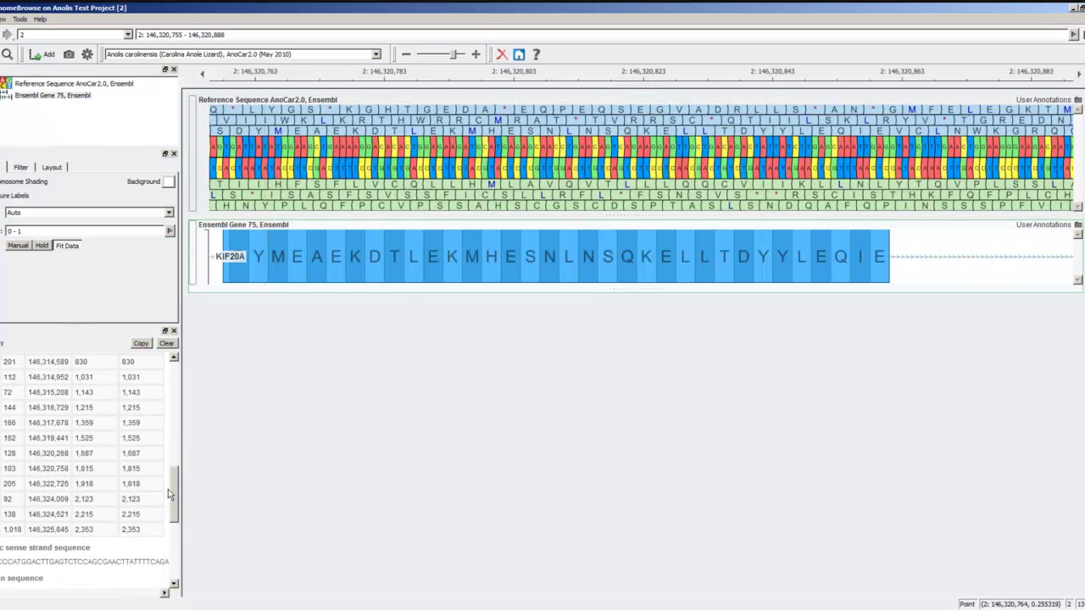
scroll(157, 402, "up", 3)
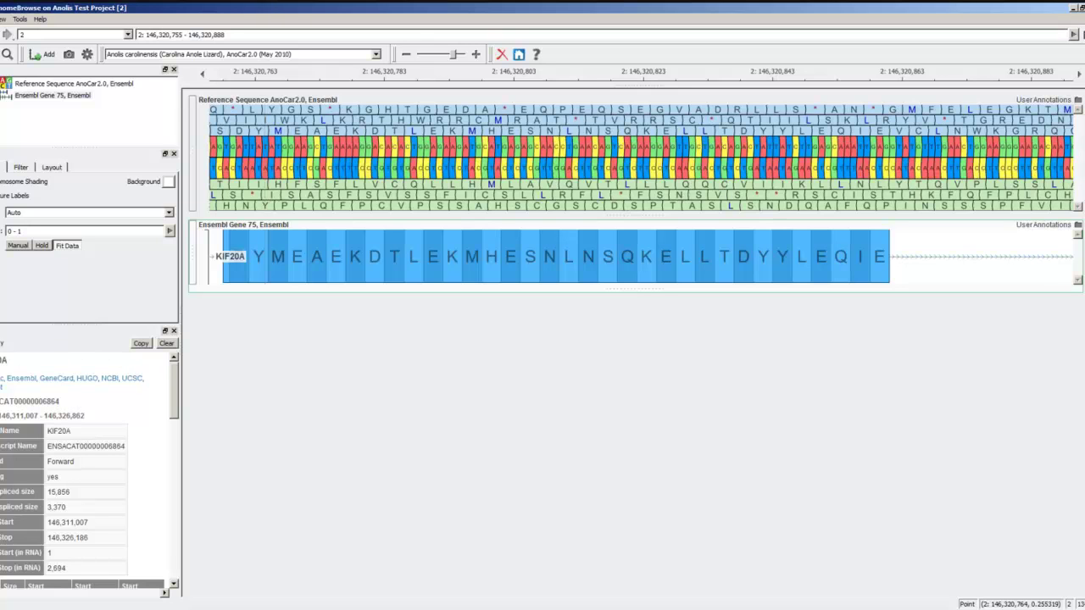
left_click(108, 382)
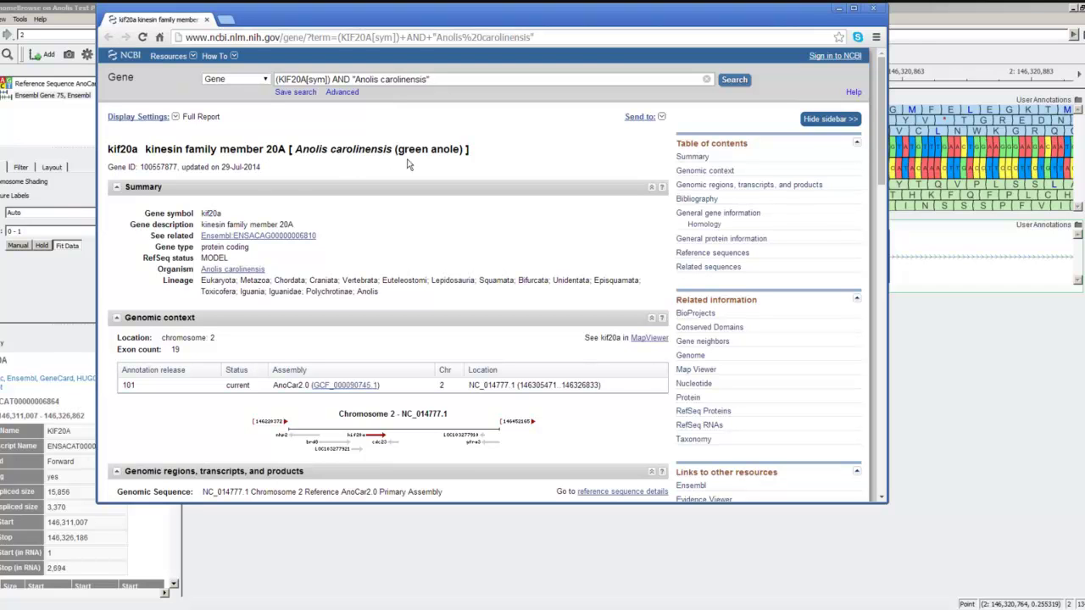
left_click(873, 10)
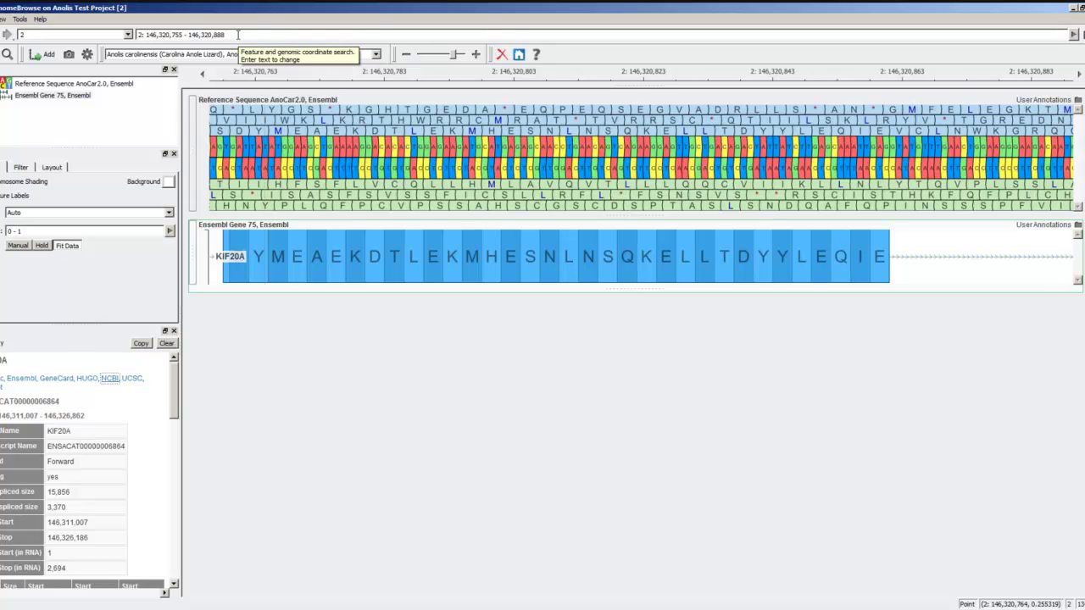
Replace the location with 'vmo' and jump to the VMO1 gene on chromosome 6.
left_click_drag(238, 35, 128, 35)
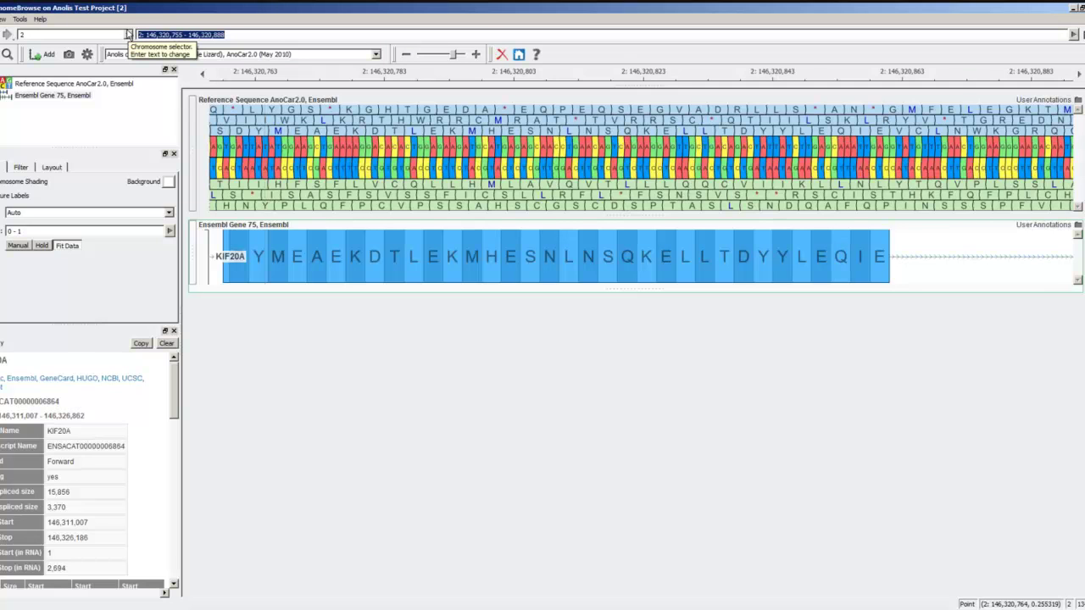
type("vmo")
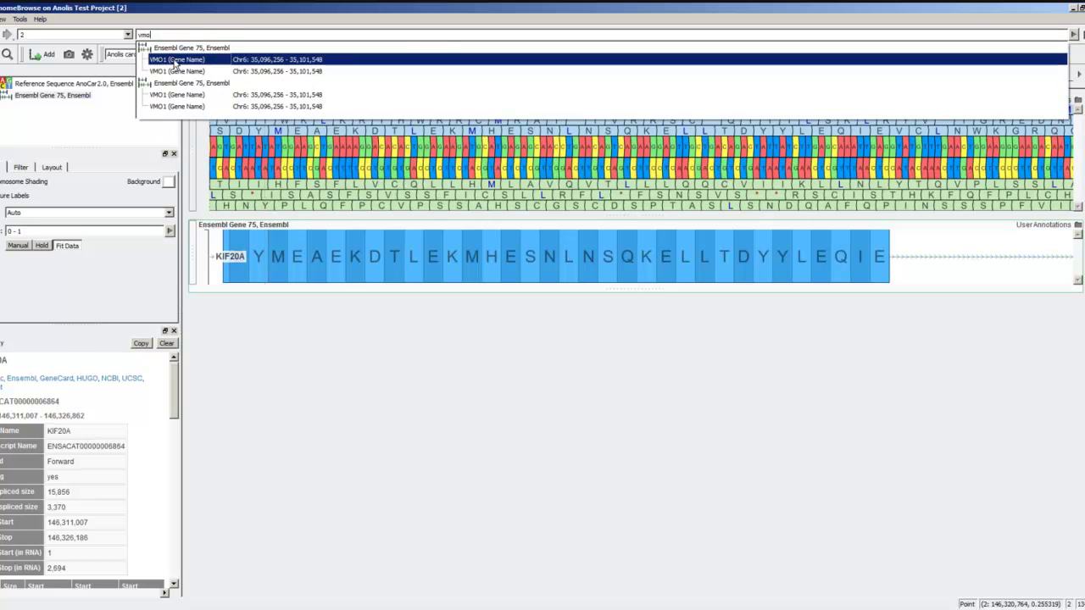
left_click(175, 61)
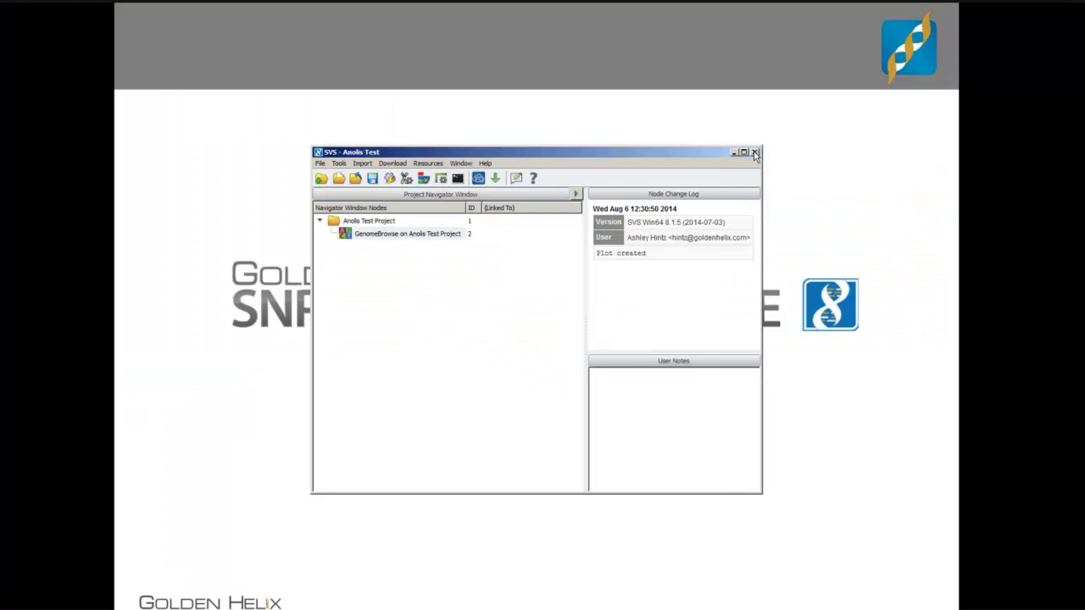
Close GenomeBrowse and quit SVS.
left_click(754, 152)
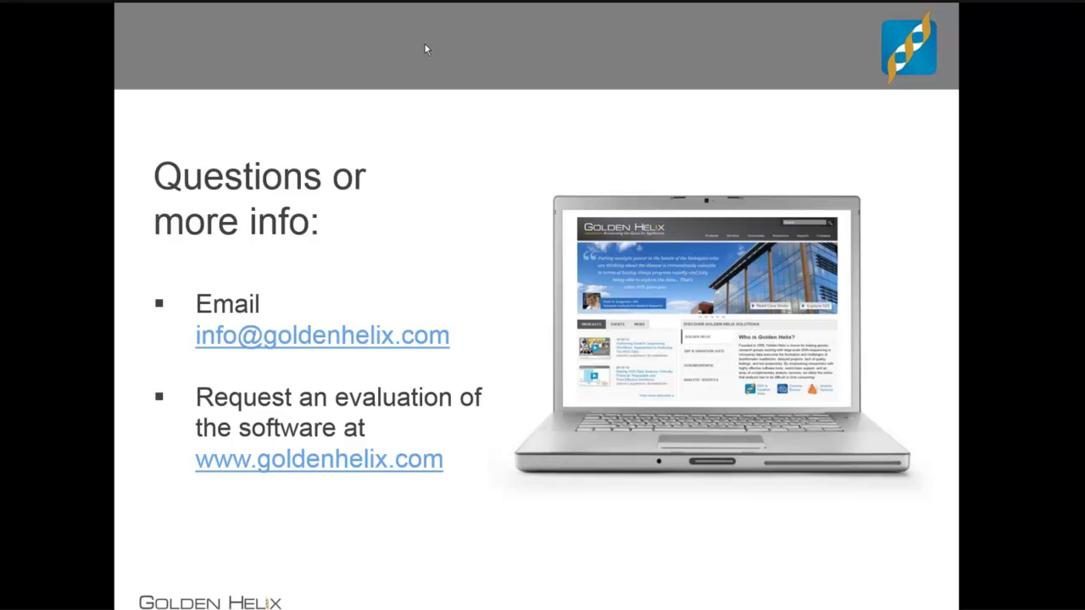
Start a new conversion and list its accepted file types, Text and BED through GTF and IDF/TSF.
key("Right")
left_click(845, 313)
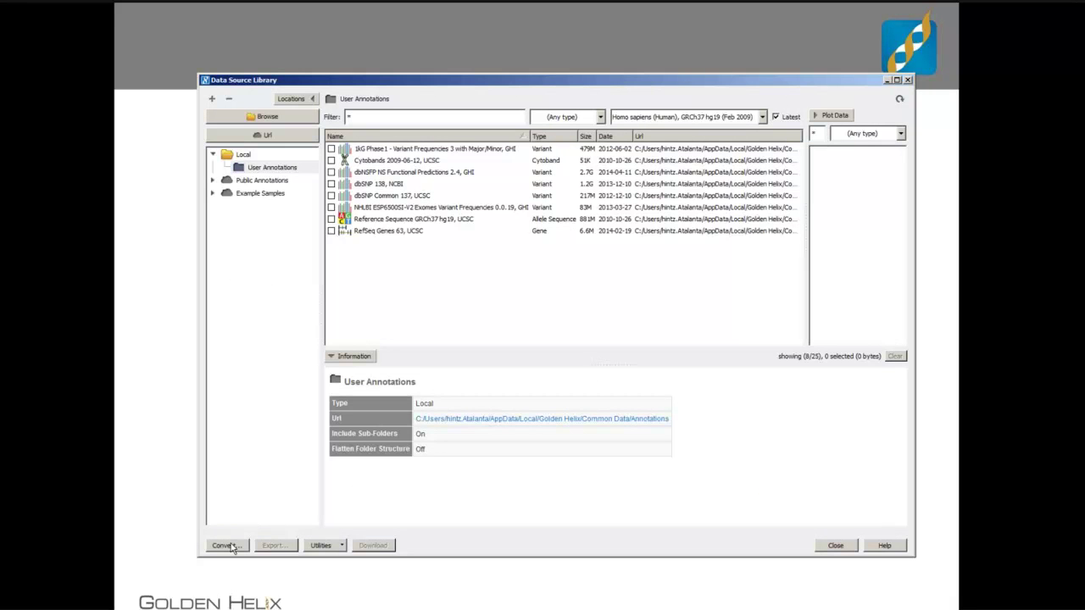
left_click(231, 547)
left_click(749, 204)
left_click(783, 391)
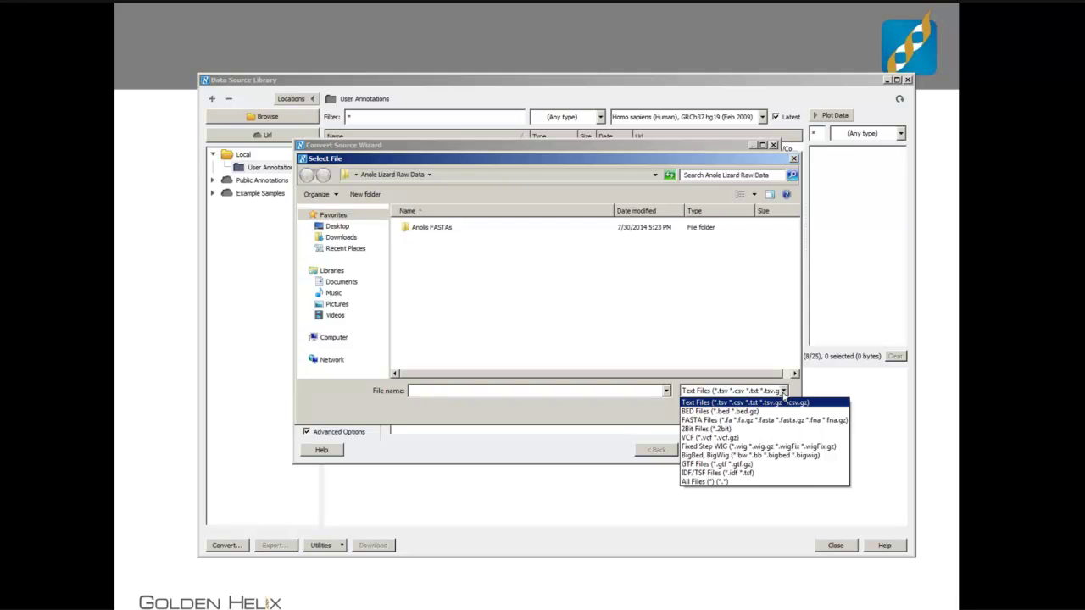
Dismiss the file-type list, the Select File dialog and the conversion wizard.
left_click(784, 395)
left_click(761, 409)
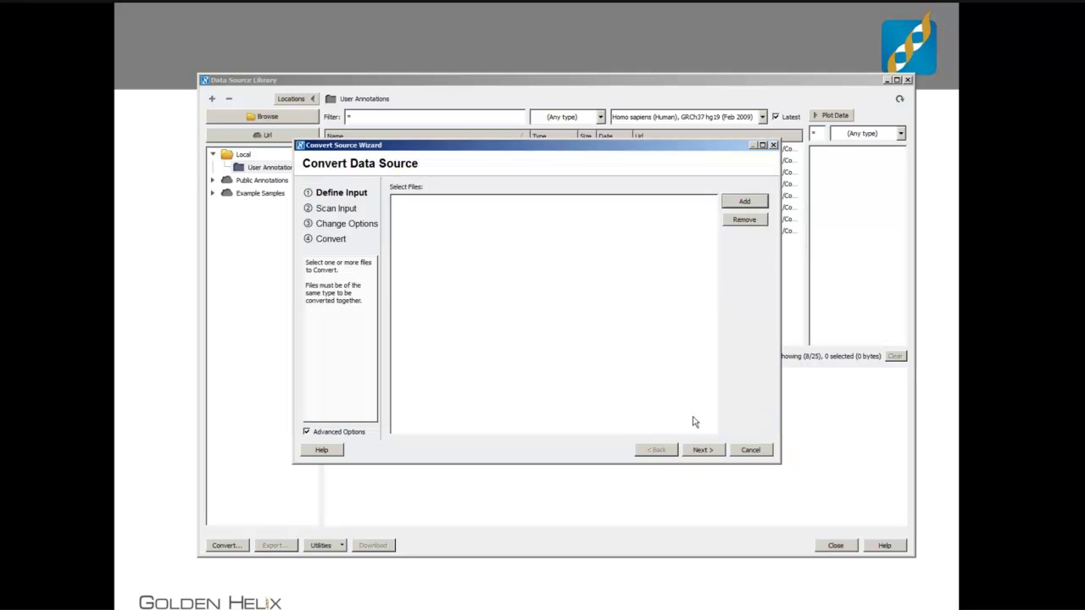
left_click(754, 450)
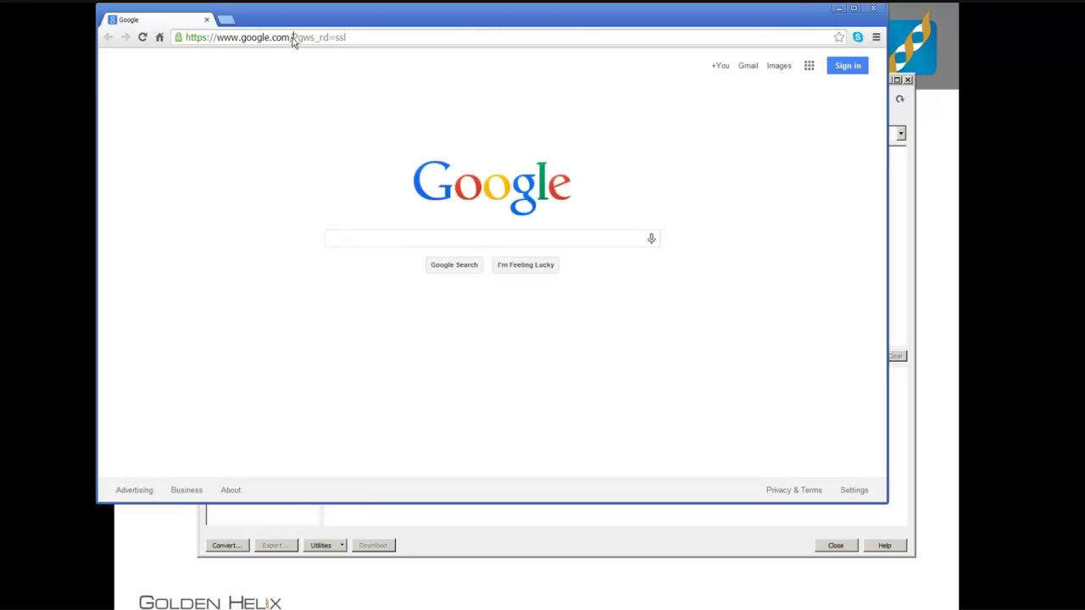
Load the Golden Helix website and show its Add-On Scripts Repository for SVS.
left_click(293, 40)
type("goldenhelix.com")
key("Return")
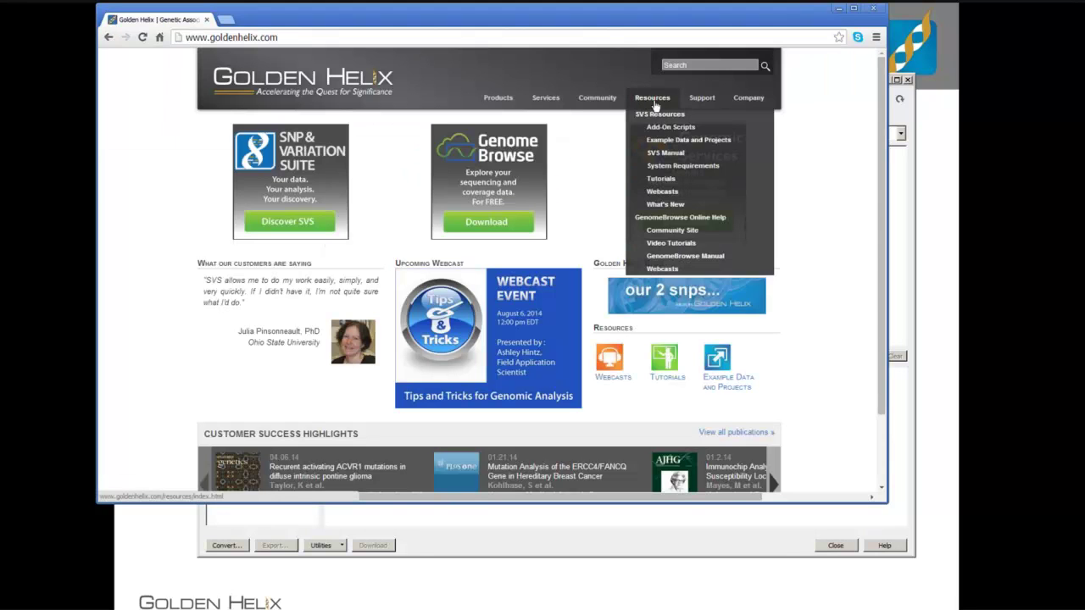
left_click(666, 128)
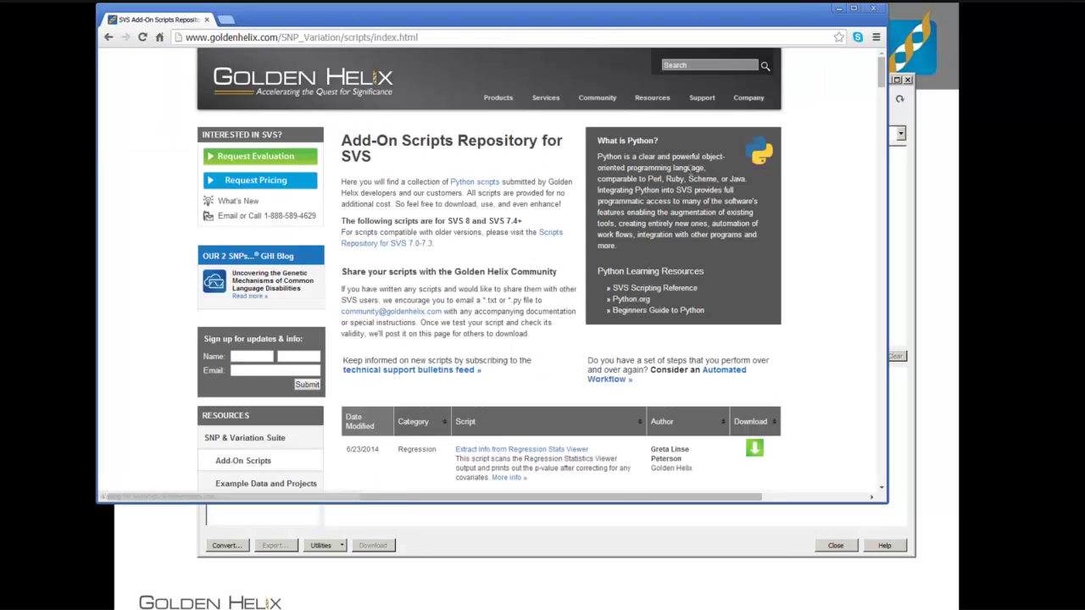
mouse_move(881, 77)
left_mouse_down()
mouse_move(881, 201)
mouse_move(880, 71)
left_mouse_up()
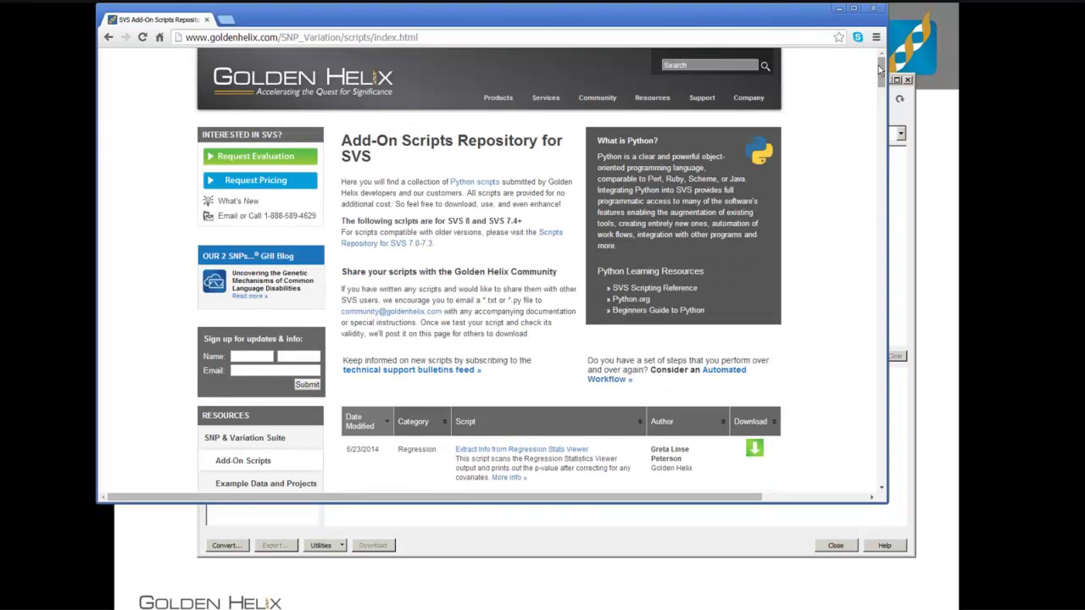